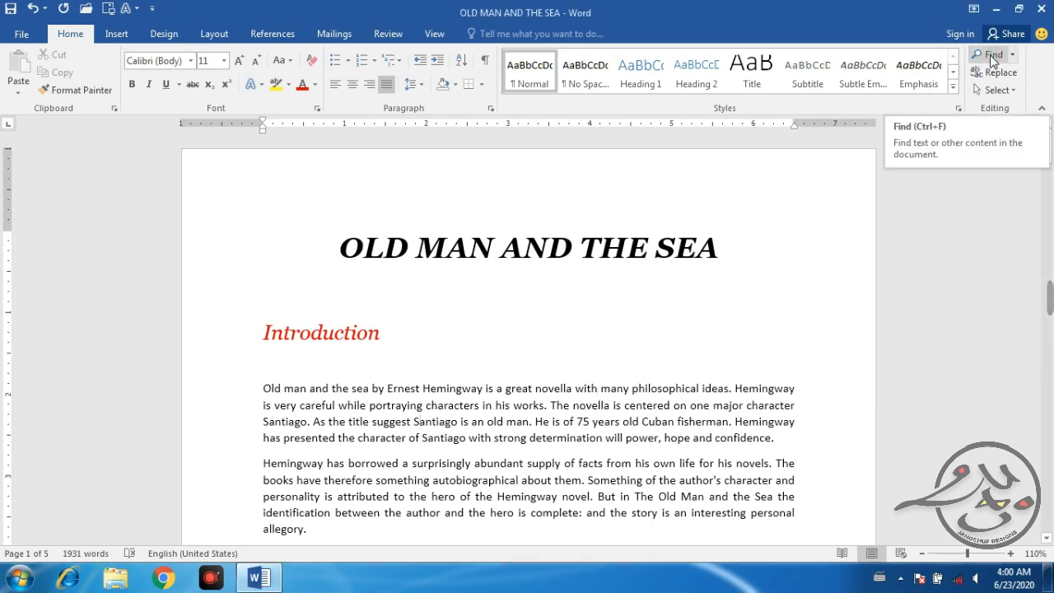
Search the document for "jangchup" and place the cursor in the highlighted match under Sea as Symbol.
click(993, 55)
text(the)
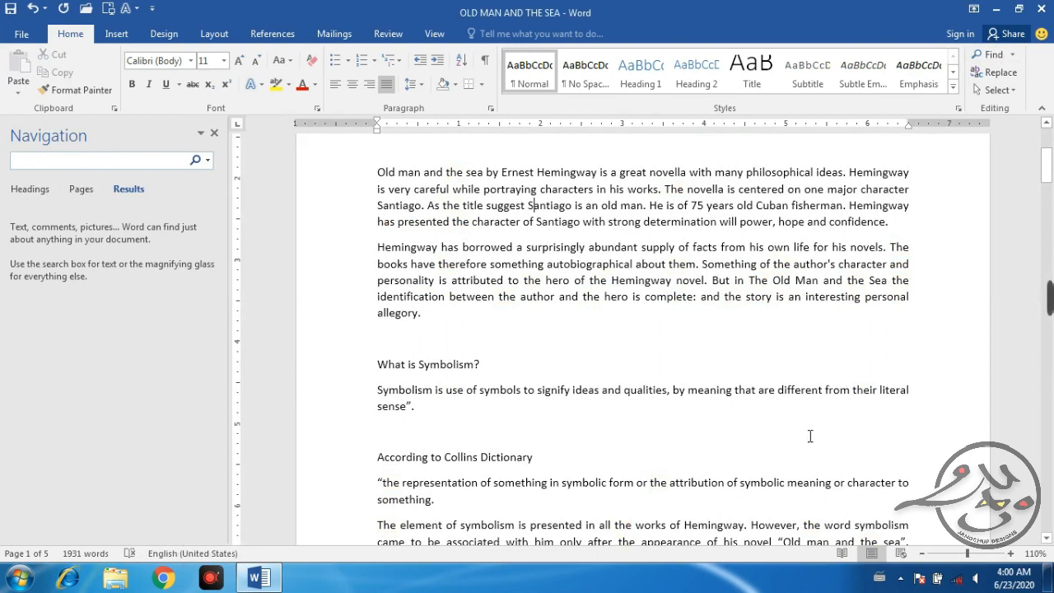
scroll(809, 435, up, 5)
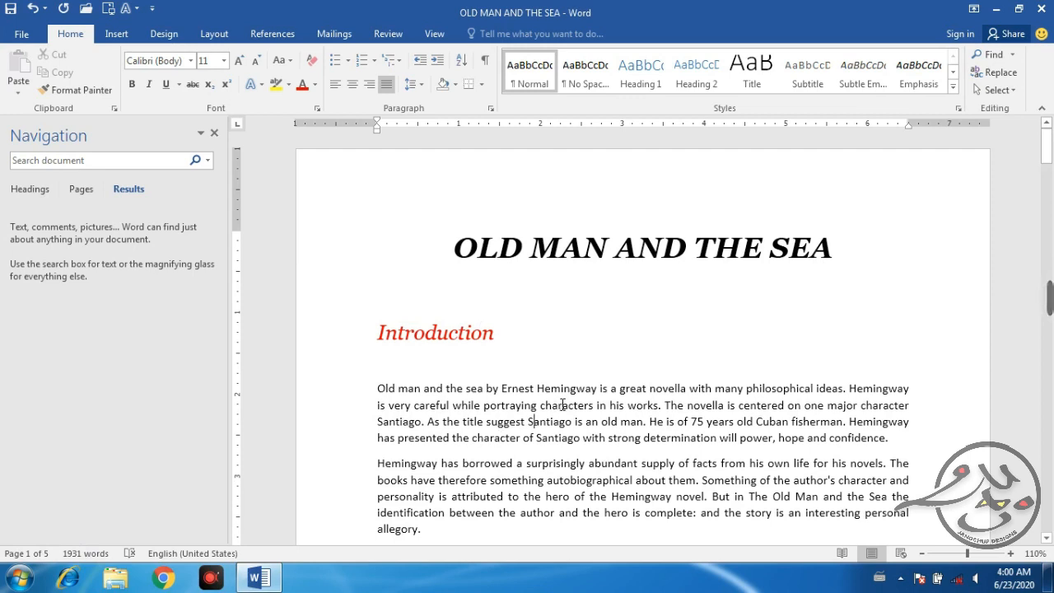
click(146, 162)
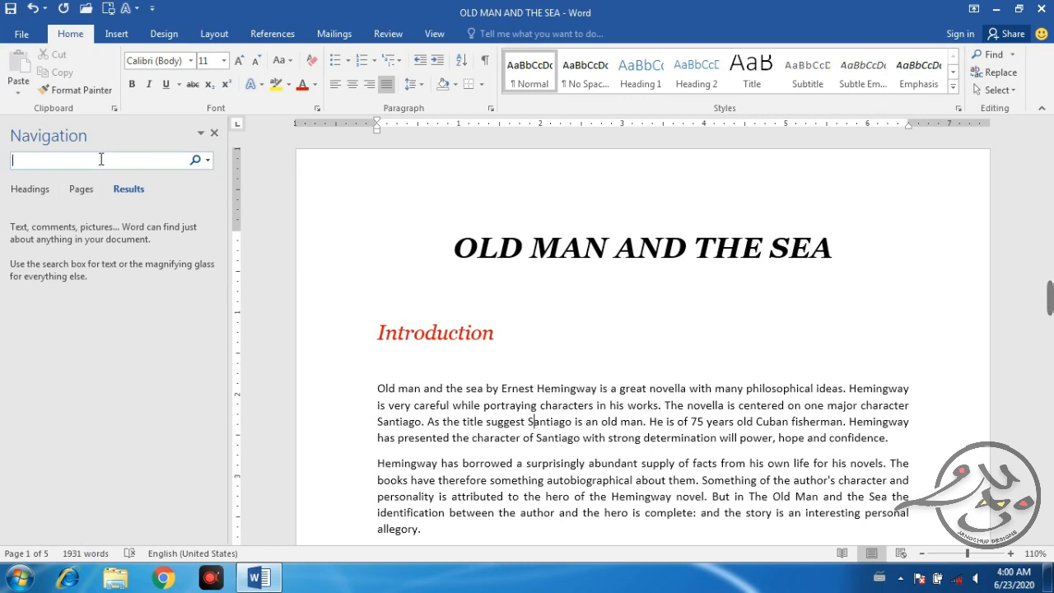
text(jangchup)
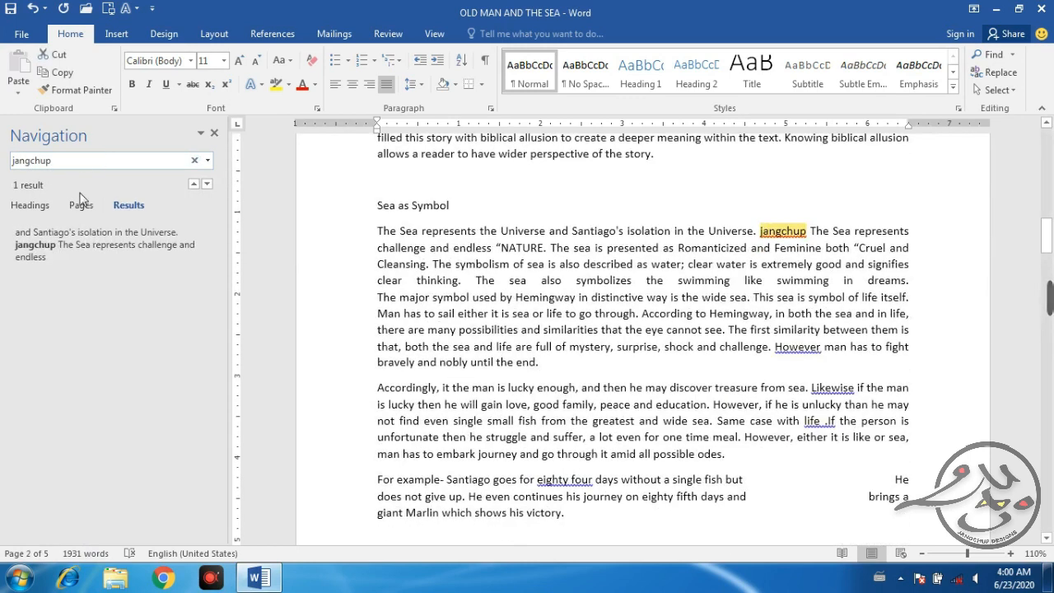
click(784, 234)
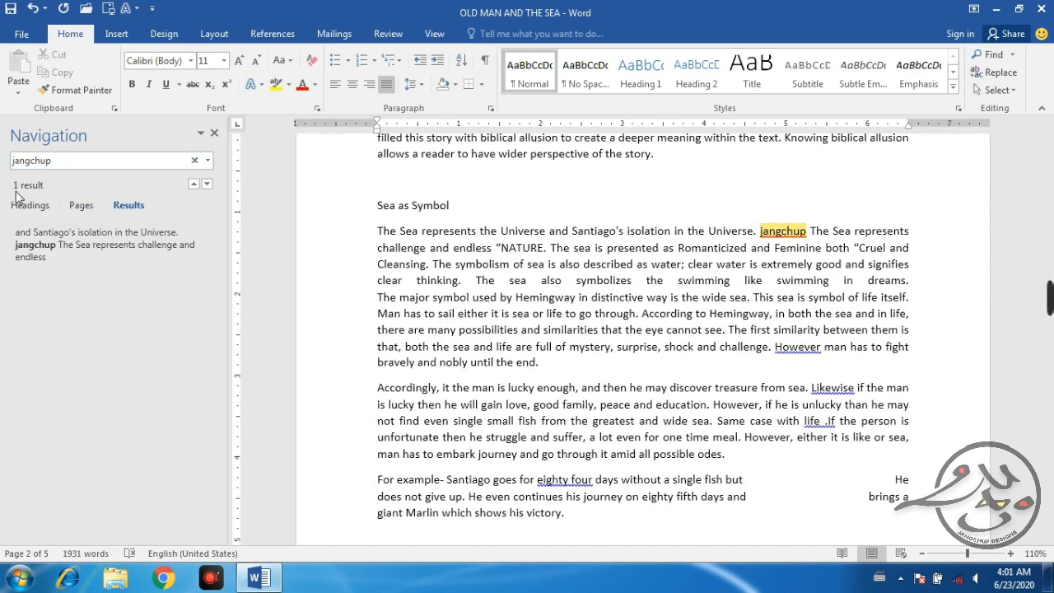
View the search match by page thumbnail and by heading, and return to the list of results.
click(75, 206)
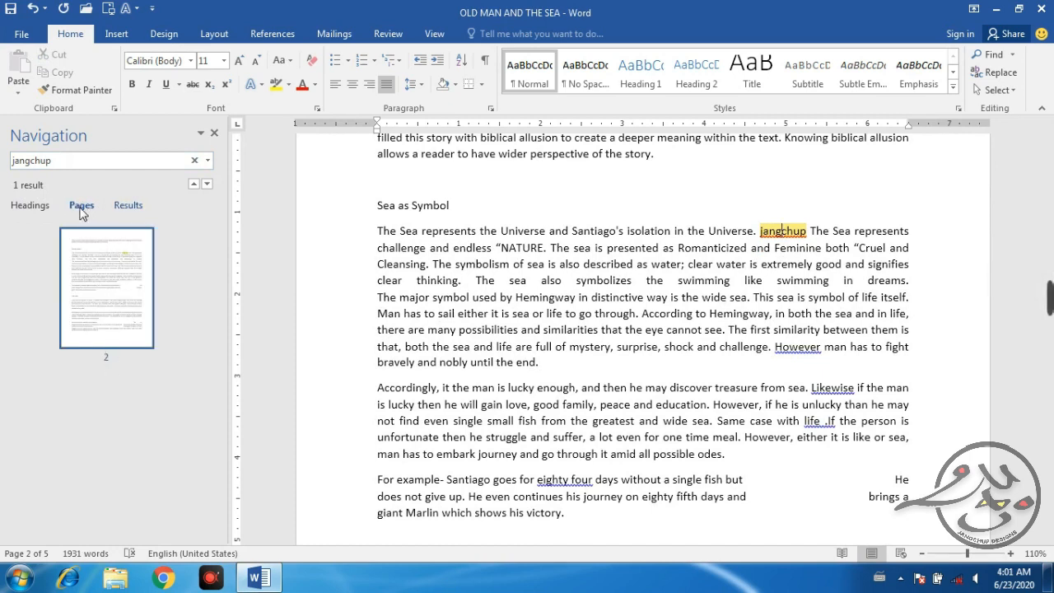
click(30, 207)
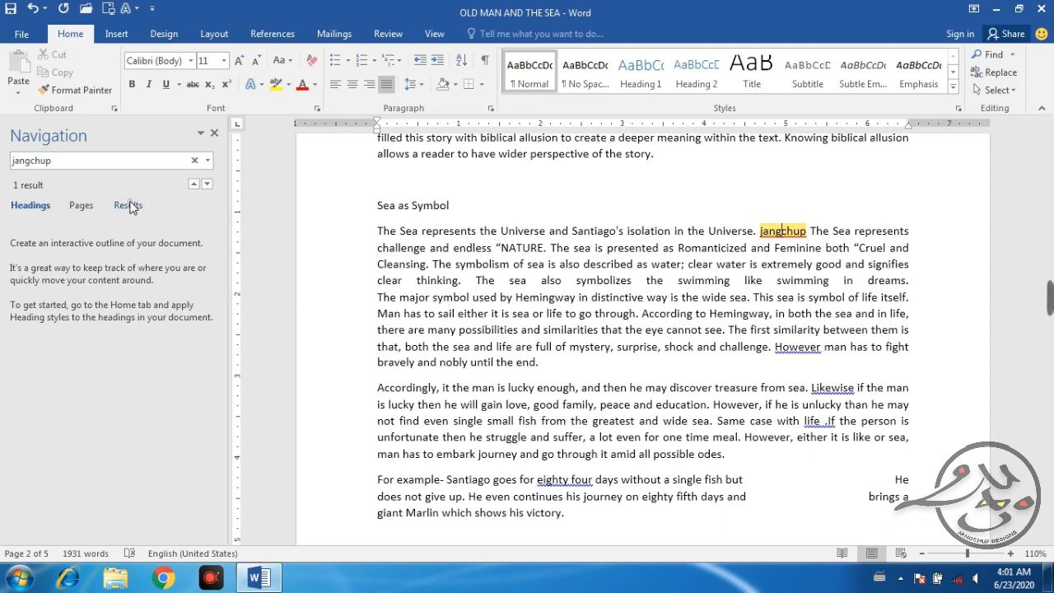
click(128, 205)
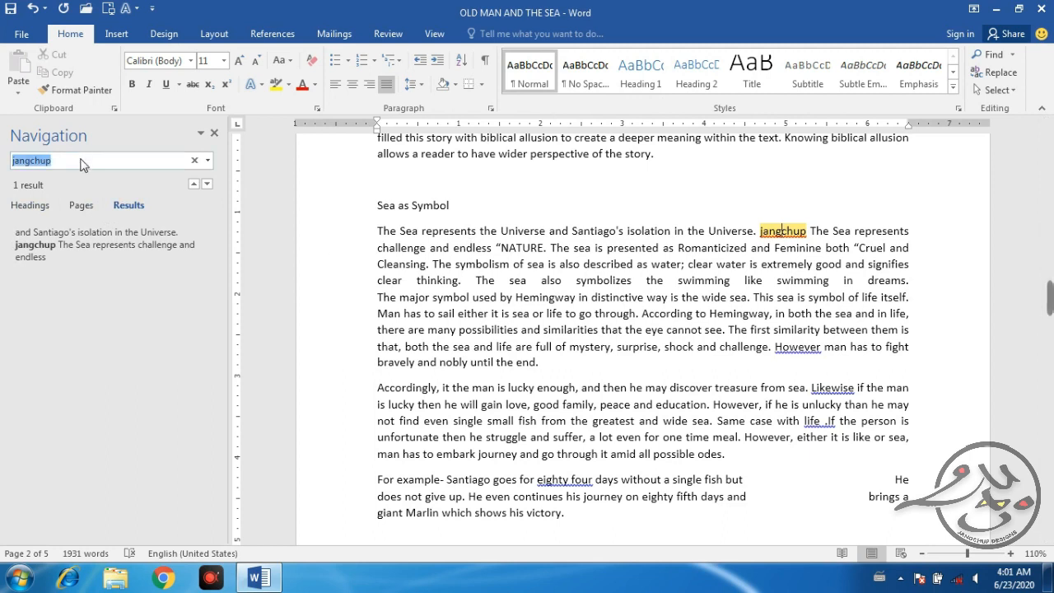
Search the document for "be", view the matches on pages 3 and 4, and return to the list of results.
drag(86, 161, 3, 165)
text(be)
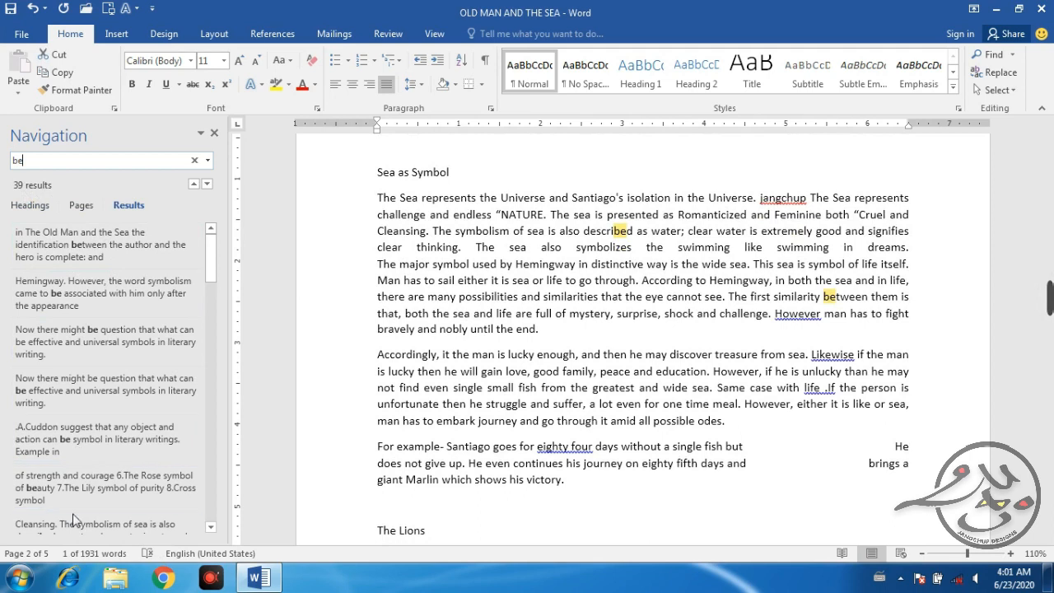
click(97, 211)
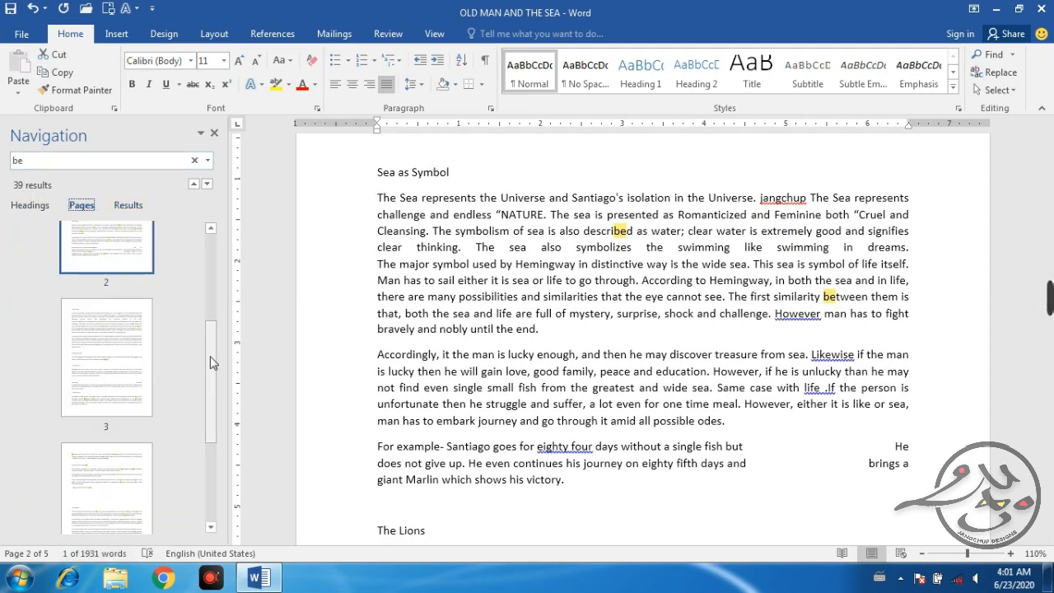
click(110, 250)
click(116, 354)
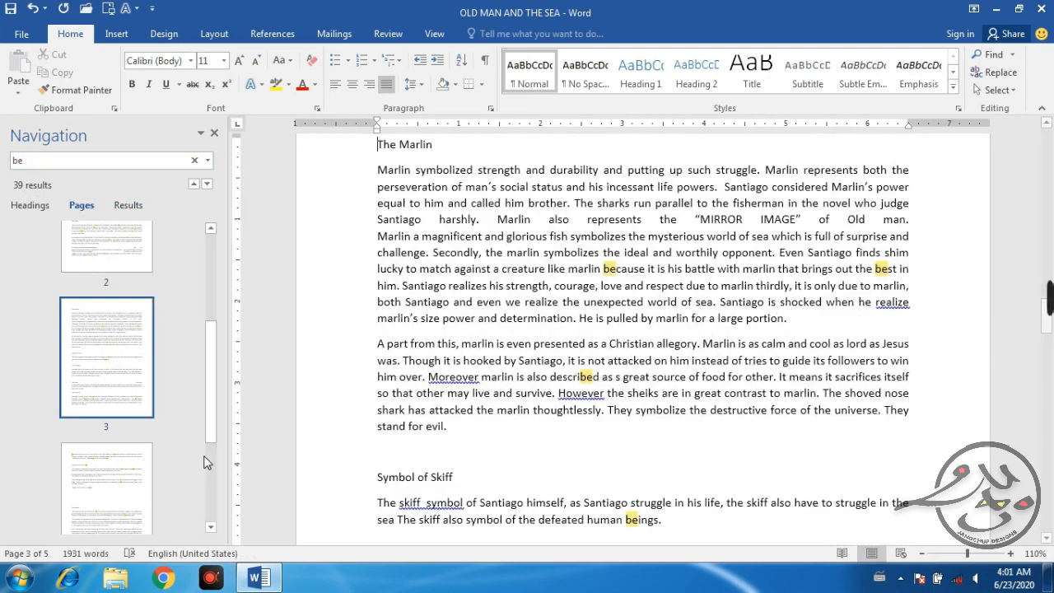
click(141, 471)
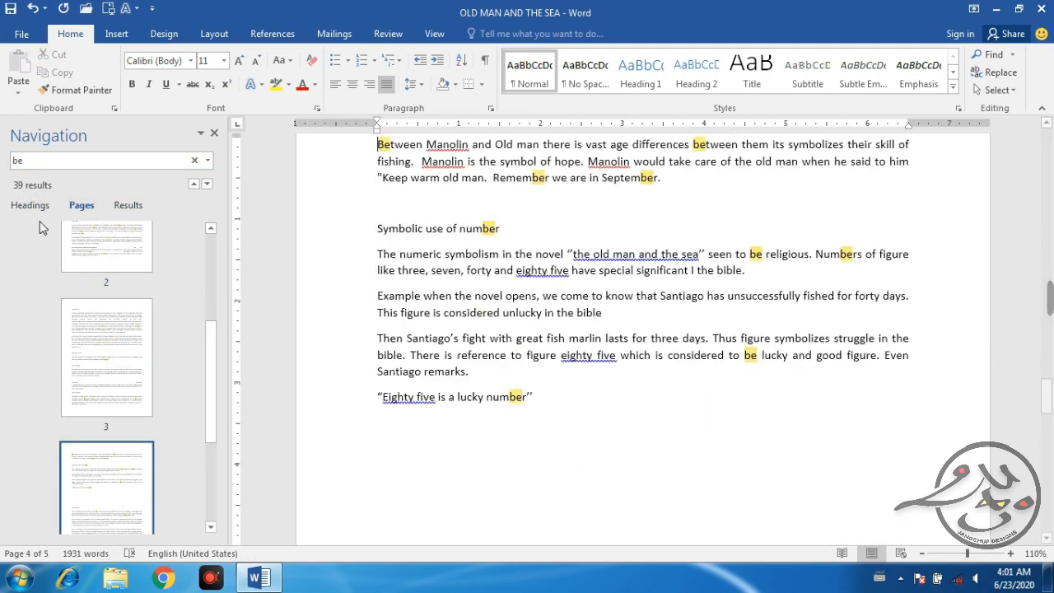
click(129, 207)
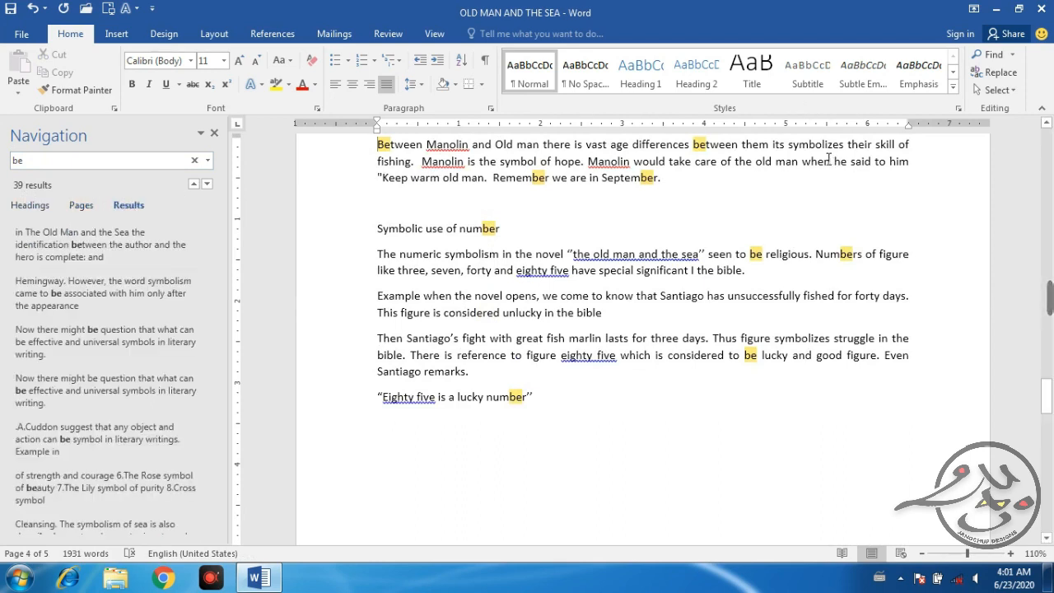
Use Advanced Find to go through successive occurrences of "be" in the document.
click(1012, 55)
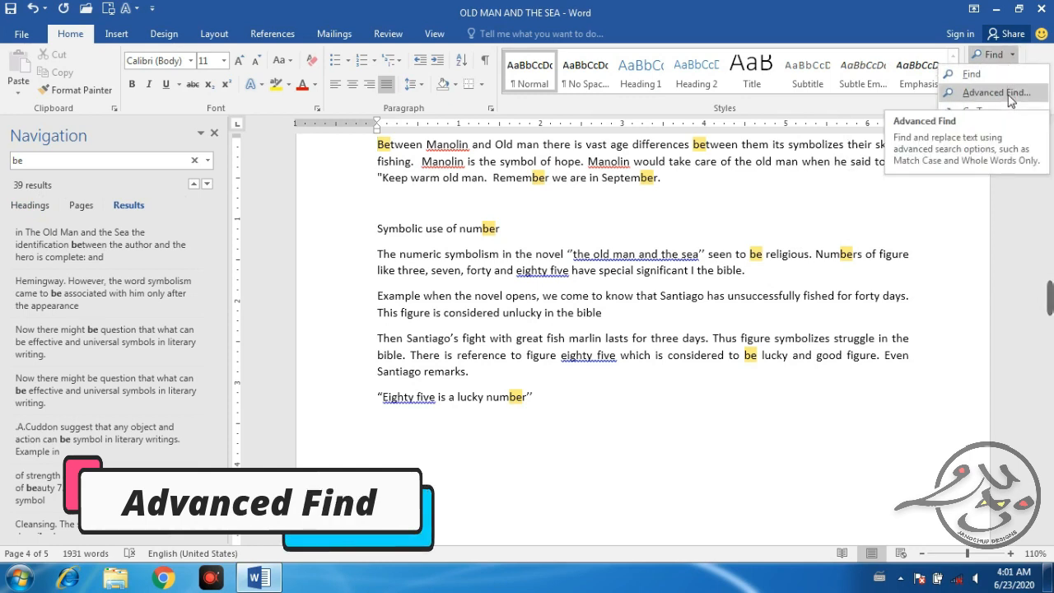
click(1010, 93)
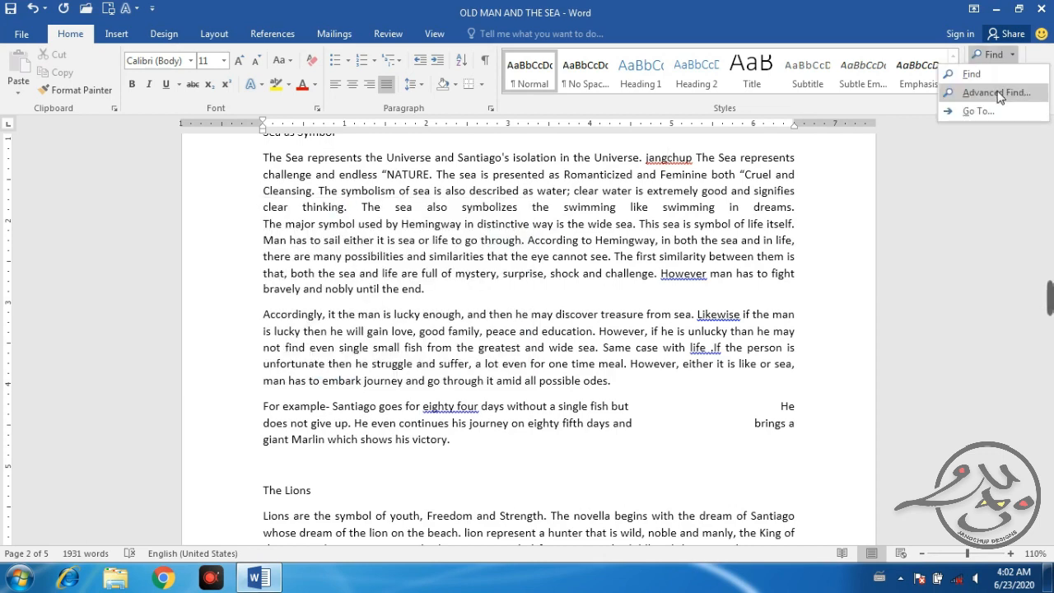
click(1000, 95)
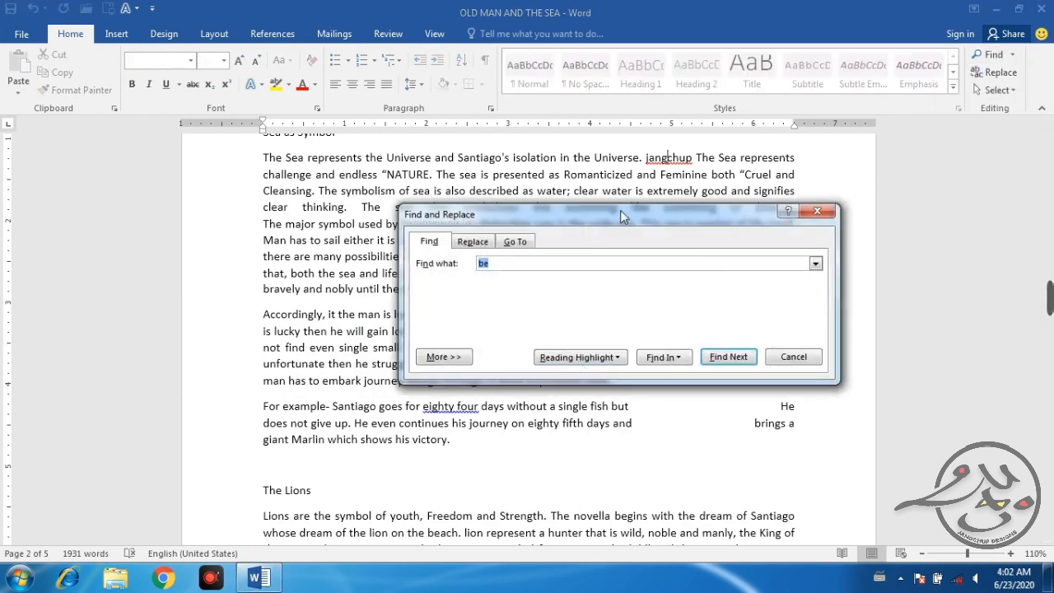
drag(638, 223, 478, 225)
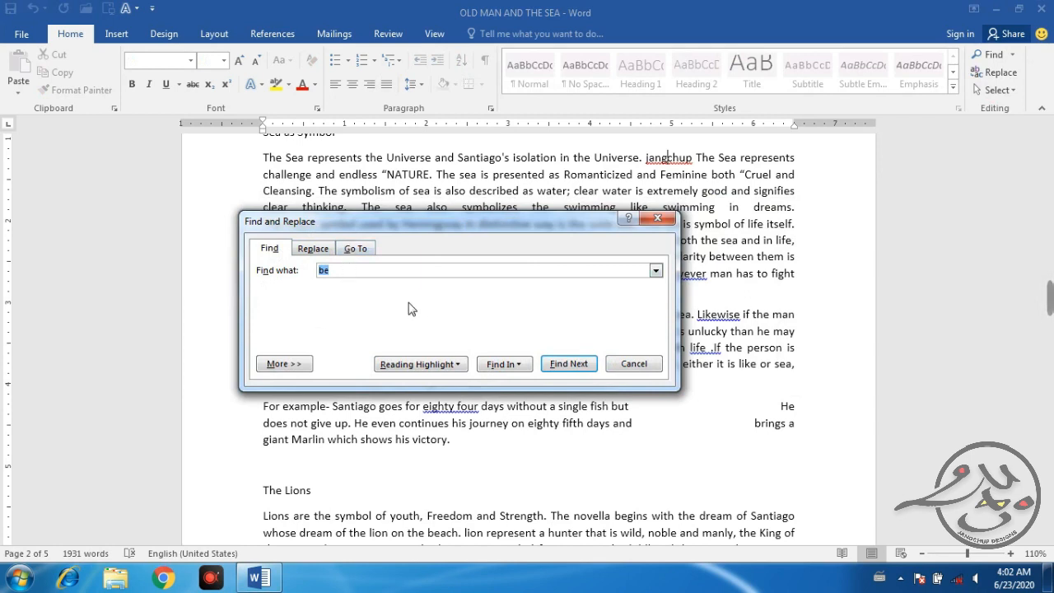
click(373, 273)
click(569, 364)
click(576, 367)
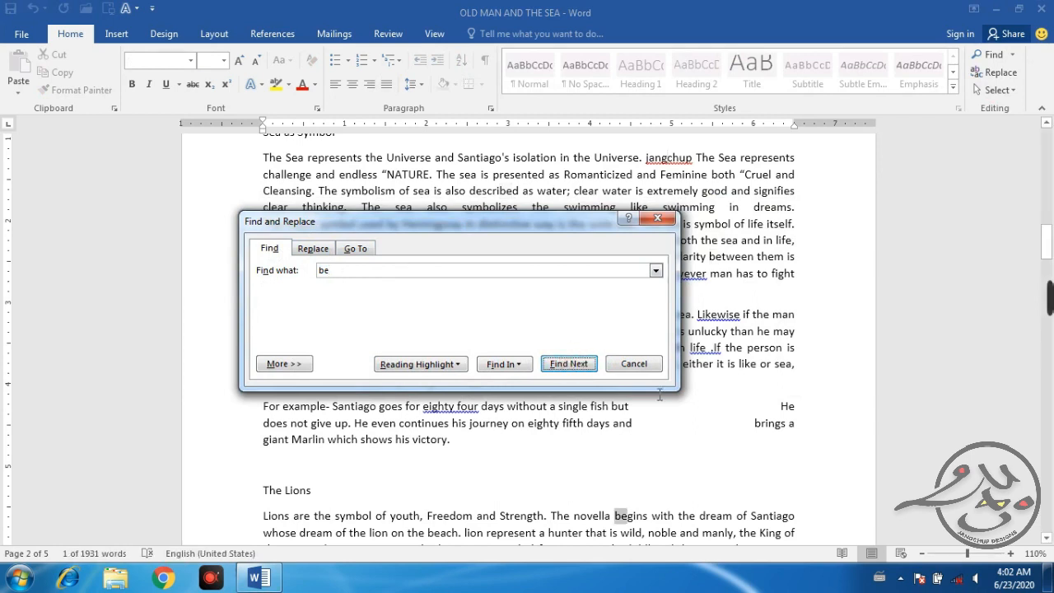
click(568, 364)
click(569, 364)
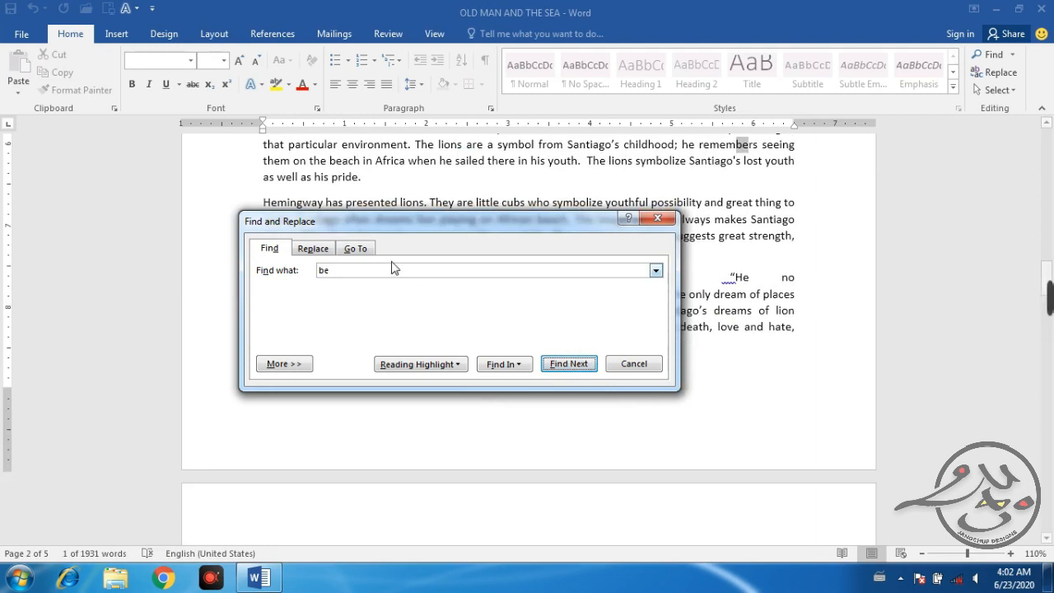
Clear the search term in Find and Replace and expand the dialog to show the additional search options.
drag(342, 268, 295, 275)
key(BackSpace)
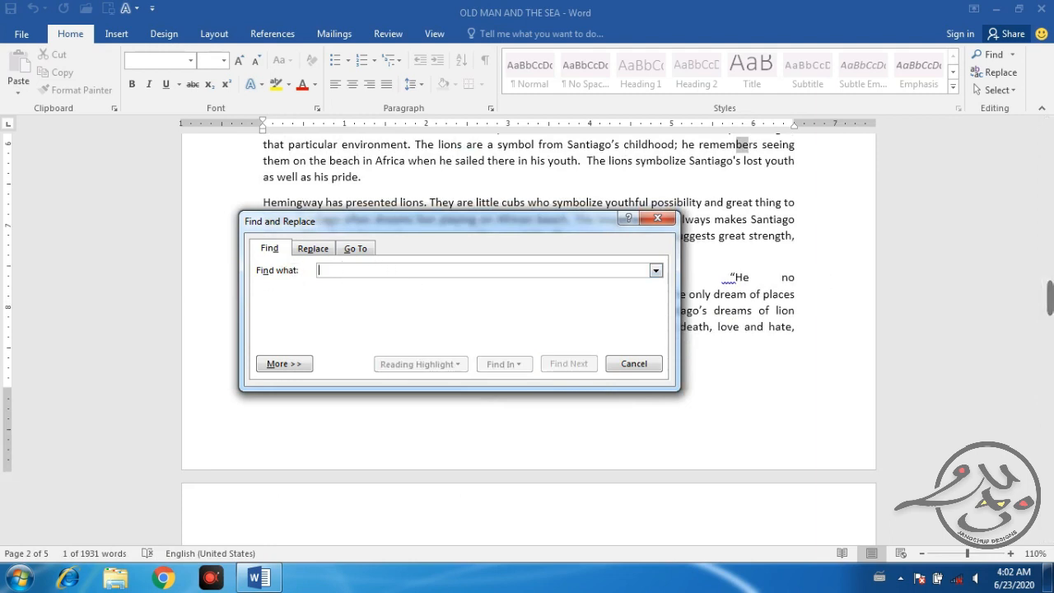
click(279, 365)
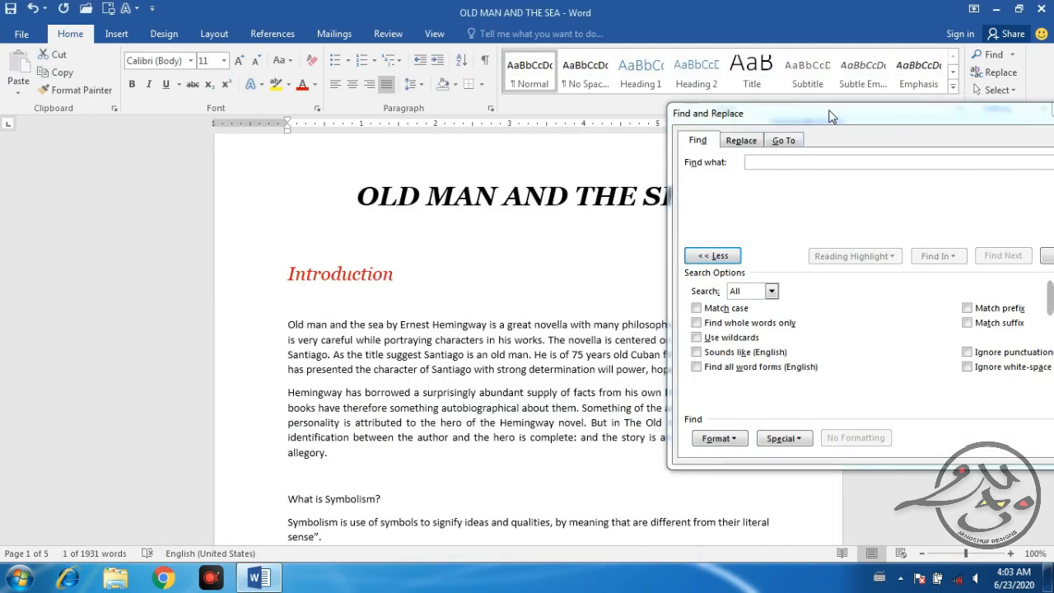
drag(826, 120, 790, 98)
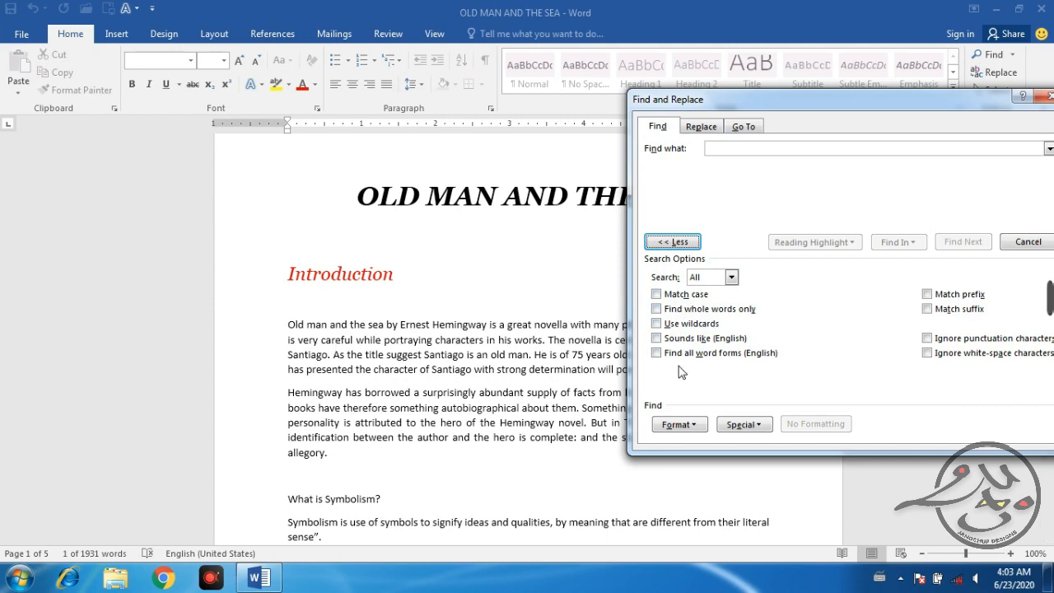
Try the Match case and Use wildcards search options, and turn both back off.
click(685, 296)
click(686, 296)
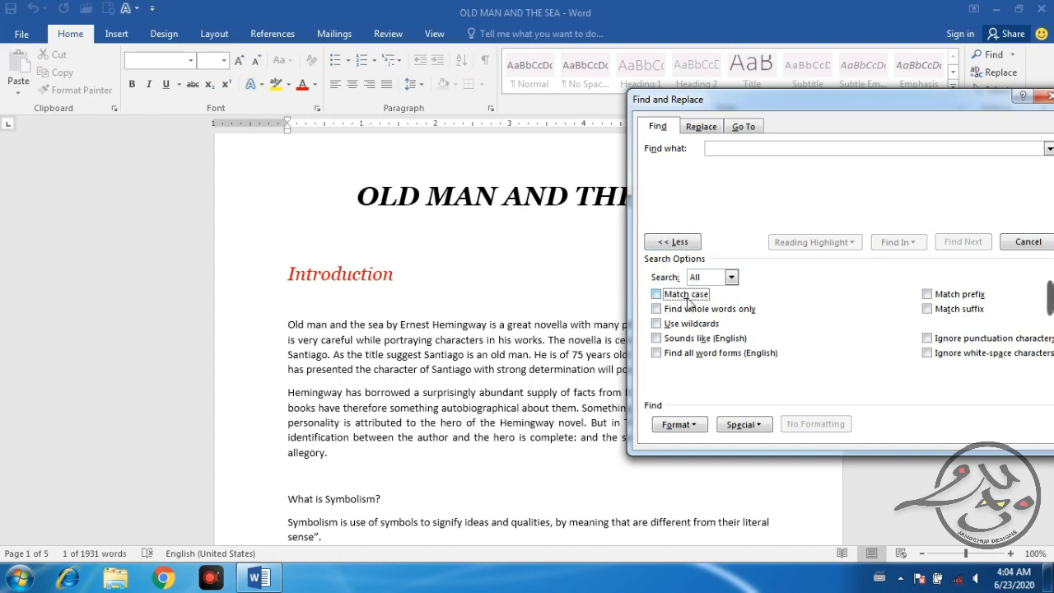
click(688, 299)
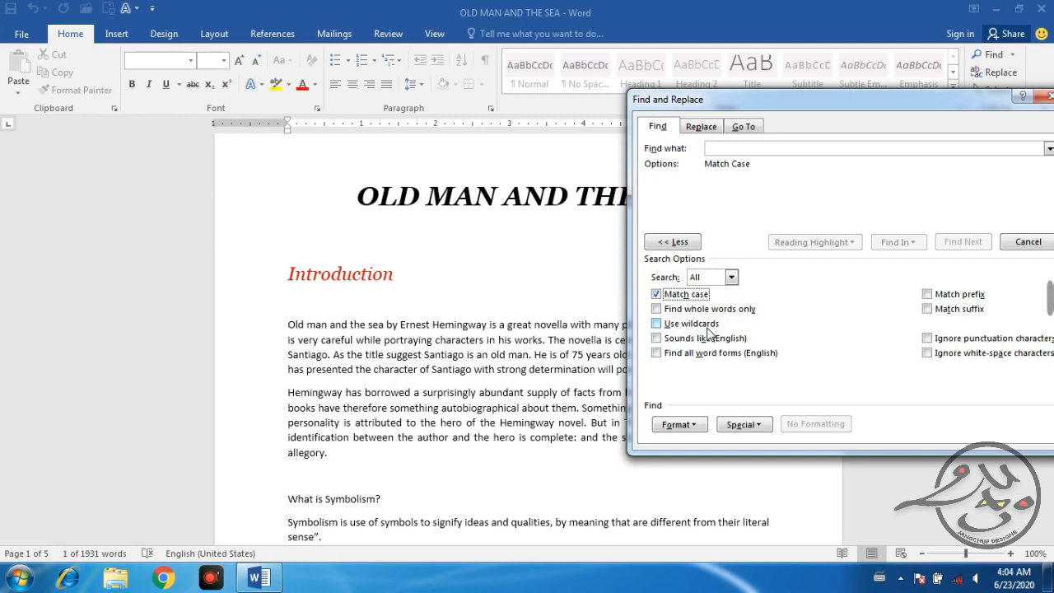
click(708, 327)
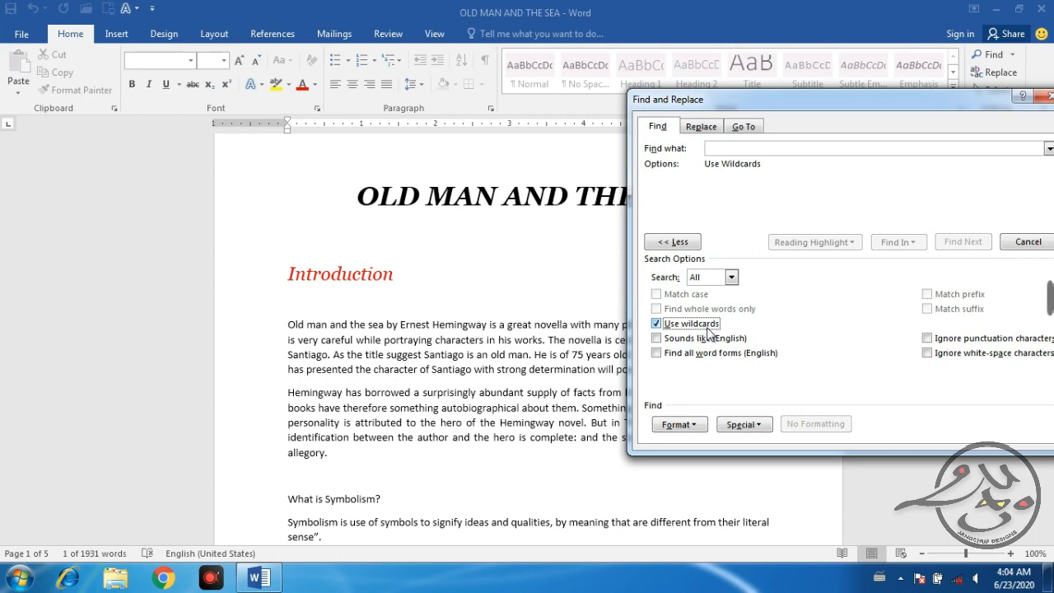
click(656, 323)
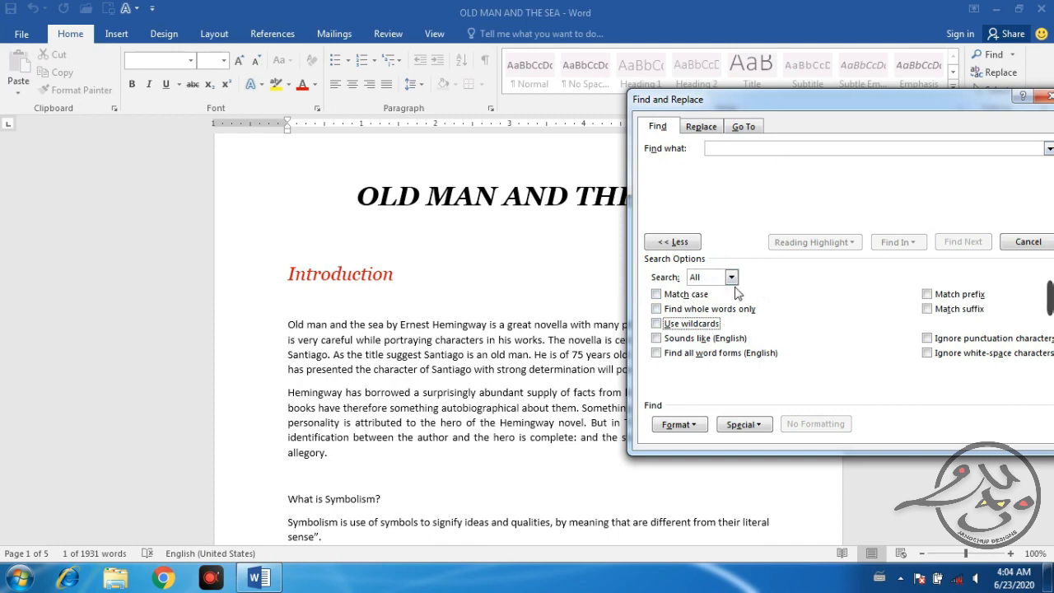
Turn on Match case for the search and look at the available Change Case options without applying any.
click(747, 150)
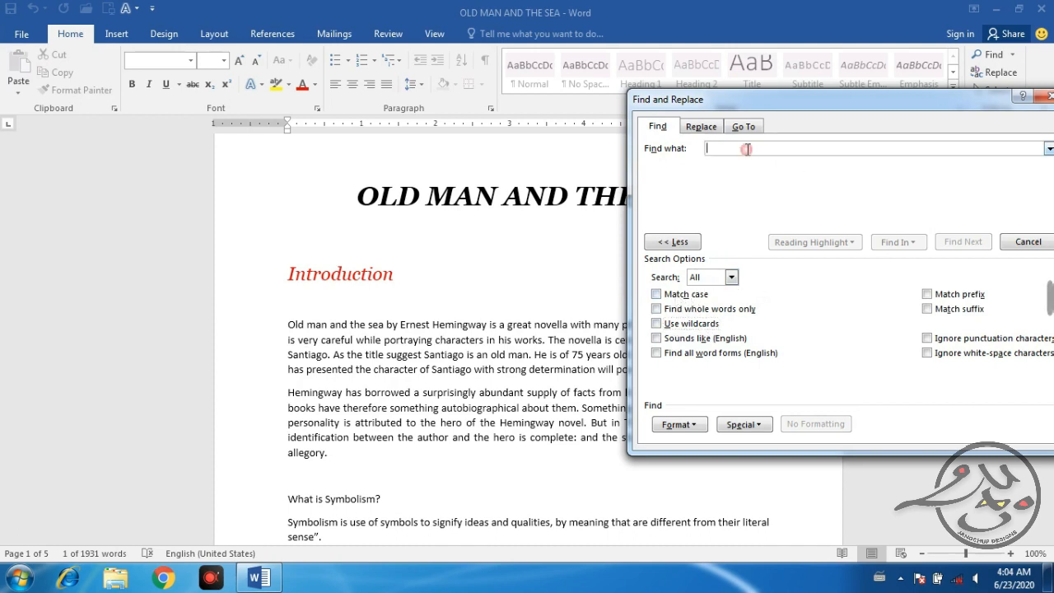
click(674, 294)
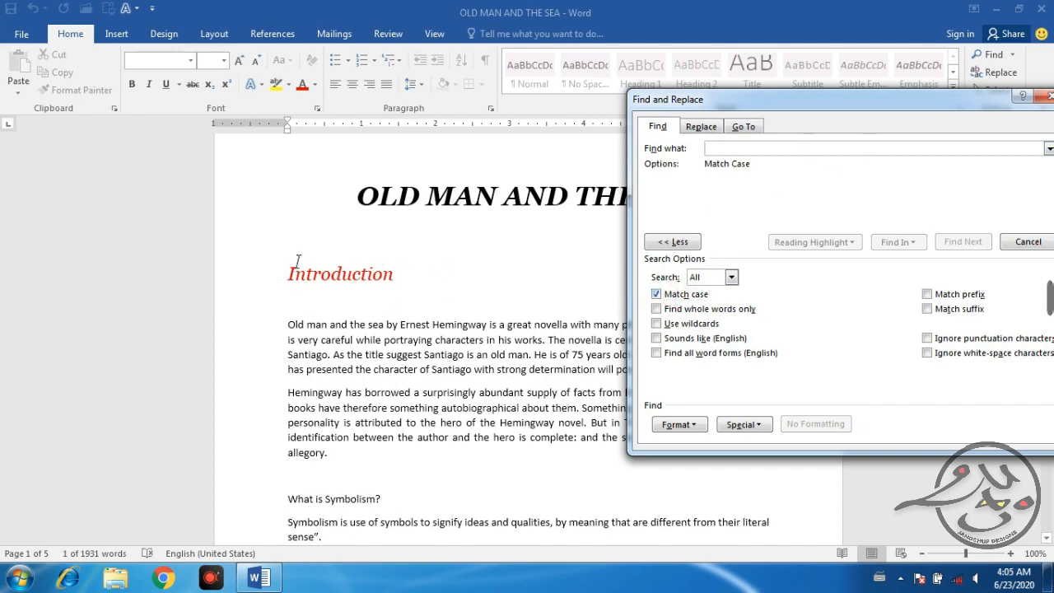
click(536, 139)
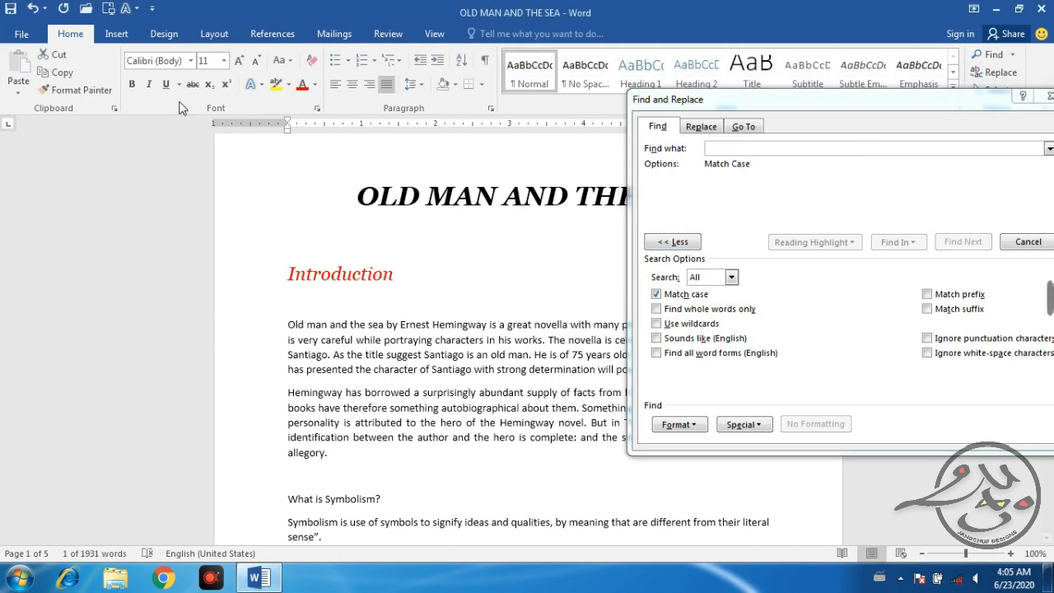
click(291, 60)
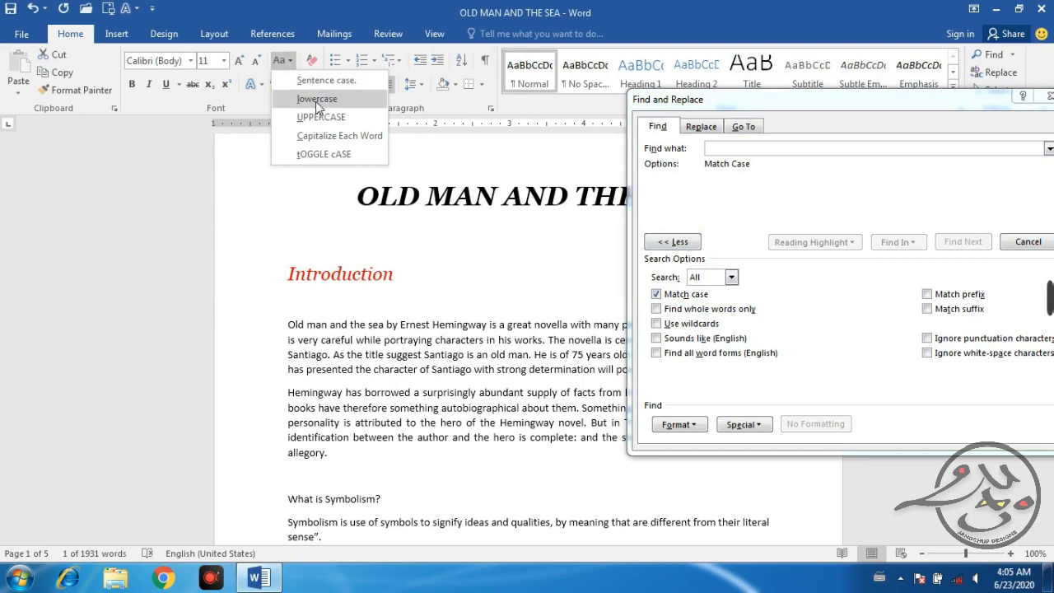
click(332, 221)
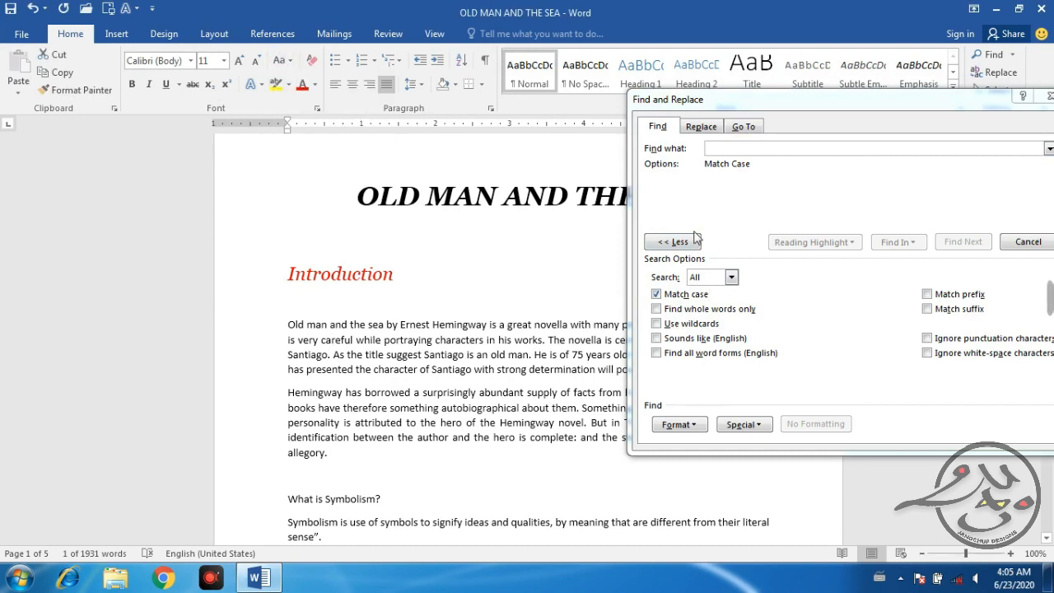
Search the document for the lowercase word "introduction" with case matching on.
click(756, 148)
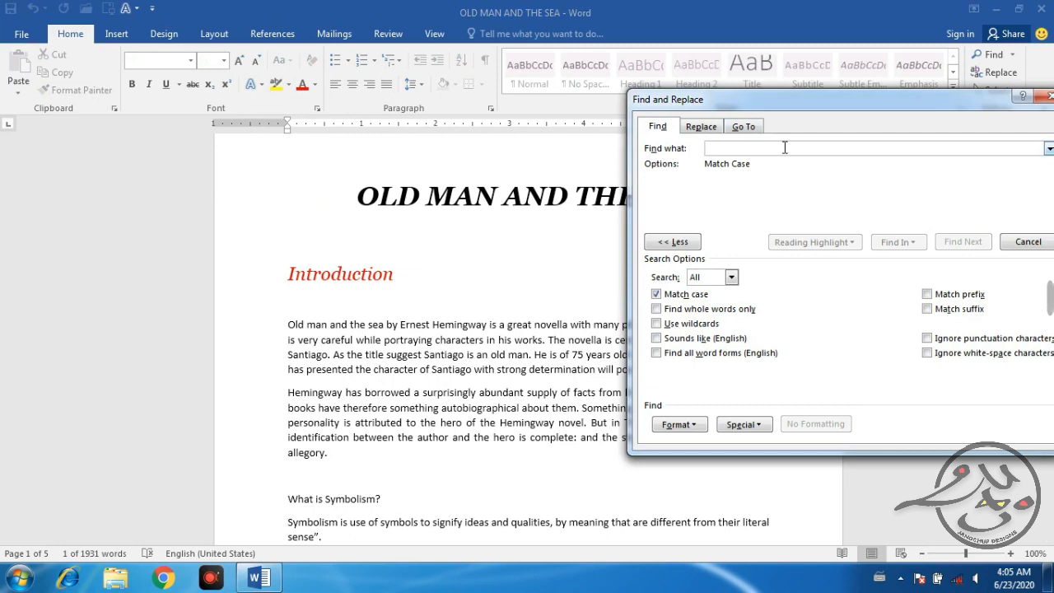
text(introduction)
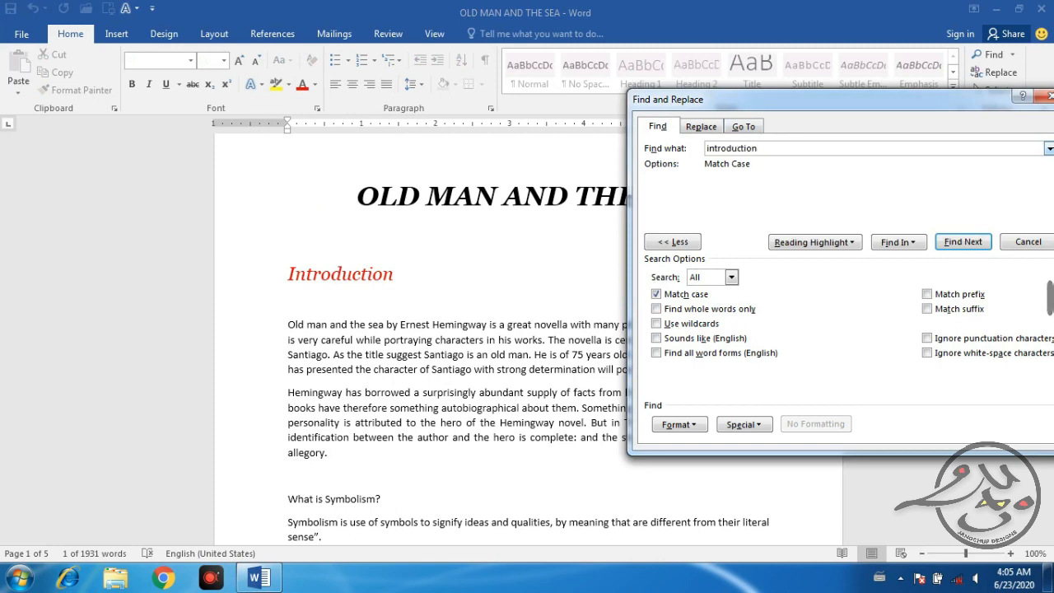
click(963, 244)
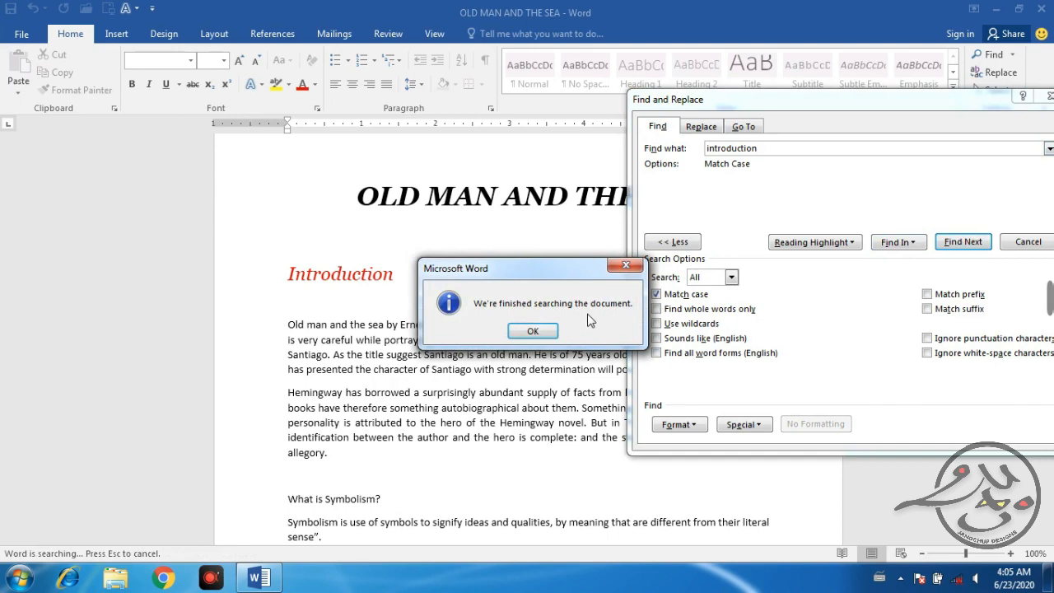
click(533, 331)
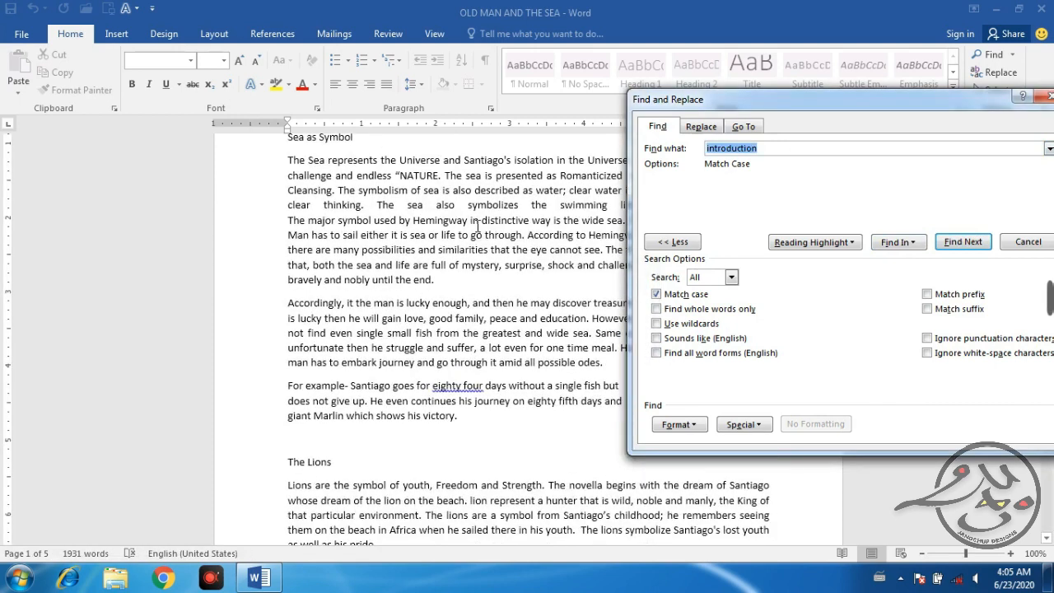
Change the search term to "Introduction" with a capital I and find it from the document's start with Match case on.
drag(697, 104, 884, 104)
click(713, 215)
scroll(674, 252, up, 20)
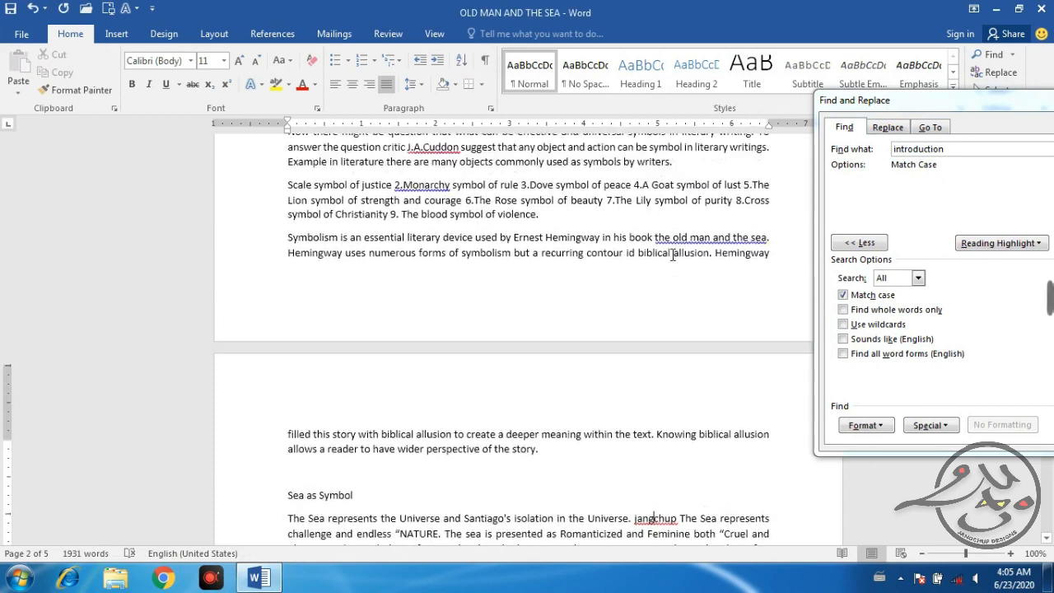
scroll(673, 253, up, 5)
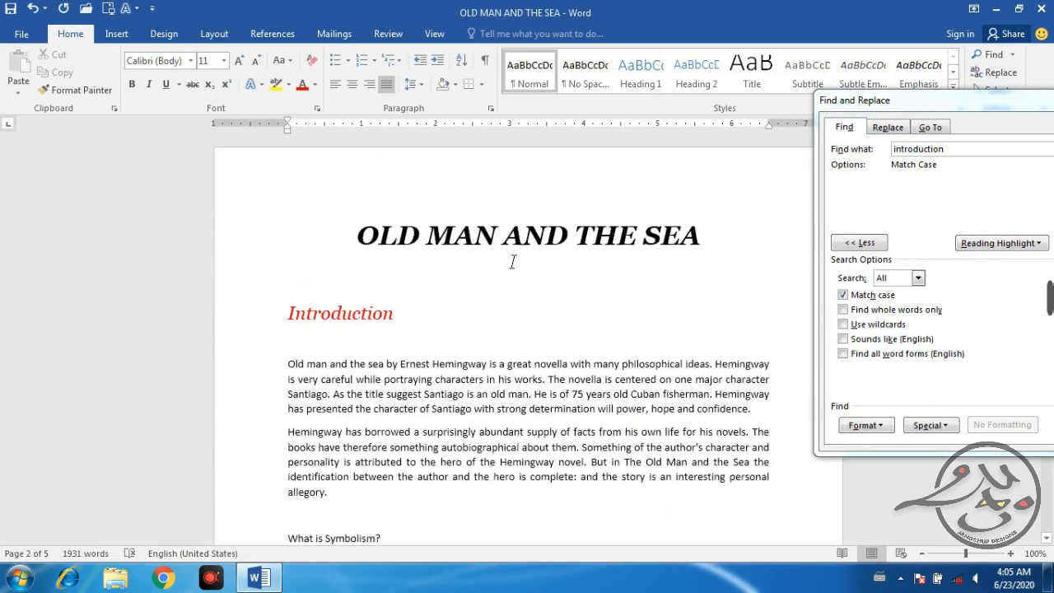
drag(901, 110, 610, 122)
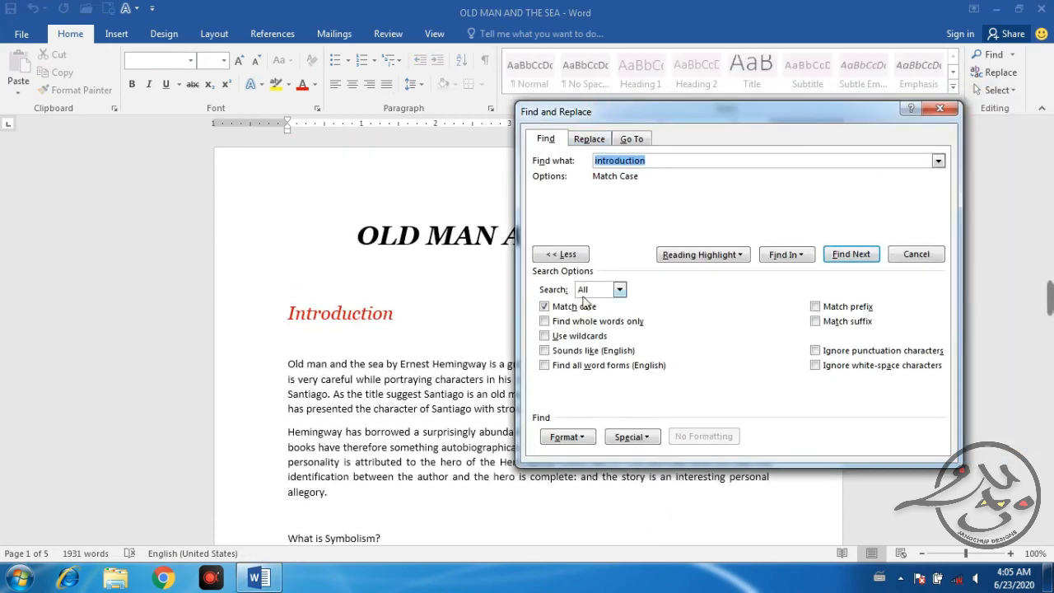
drag(664, 162, 563, 160)
click(601, 162)
key(BackSpace)
text(I)
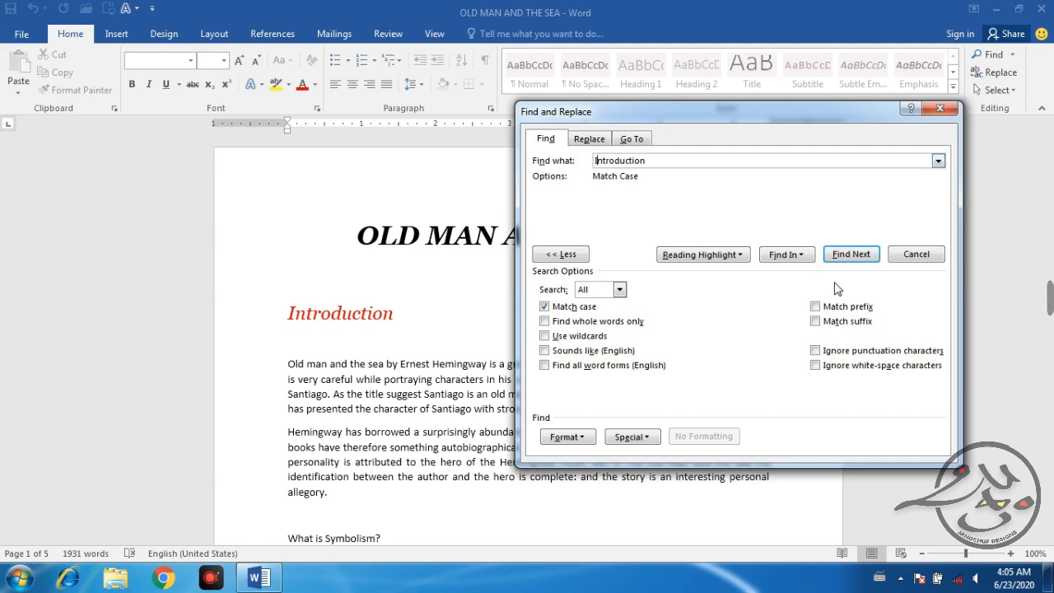
click(851, 256)
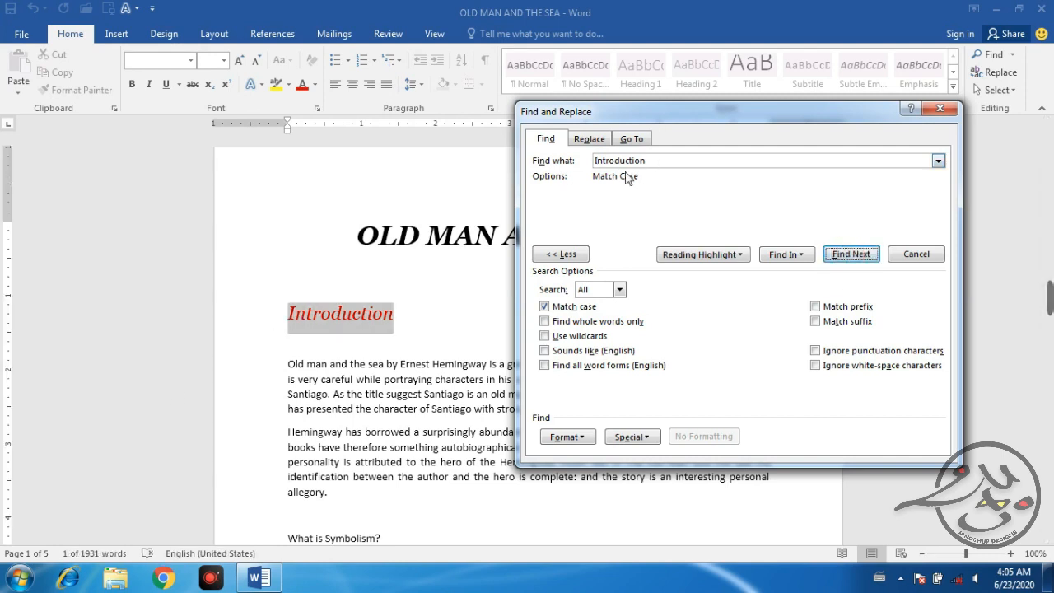
Change the search term back to lowercase "introduction" and run the case-matched search again.
click(600, 160)
key(BackSpace)
text(i)
click(852, 256)
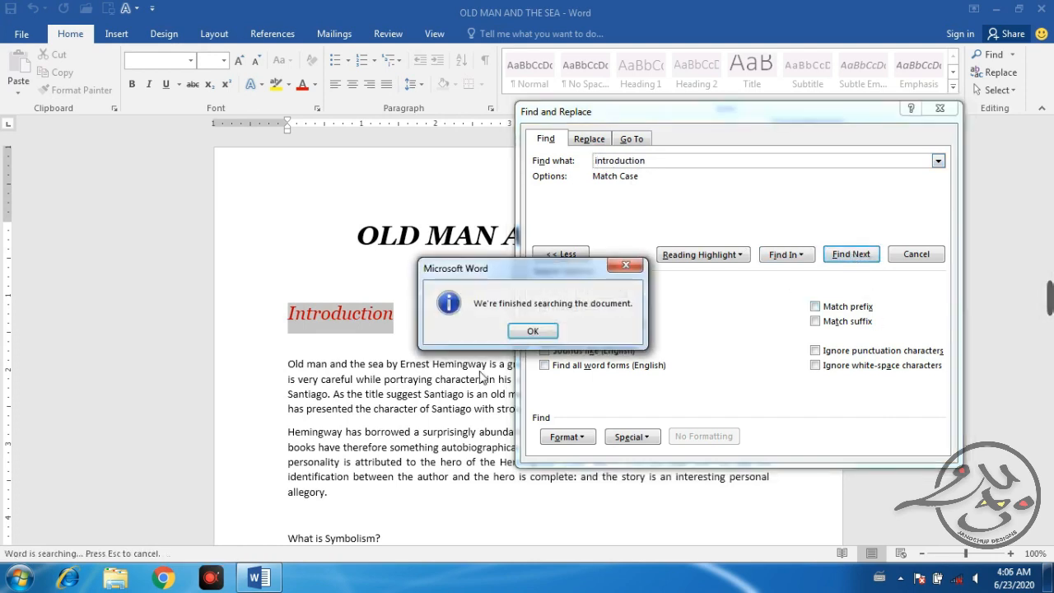
click(546, 334)
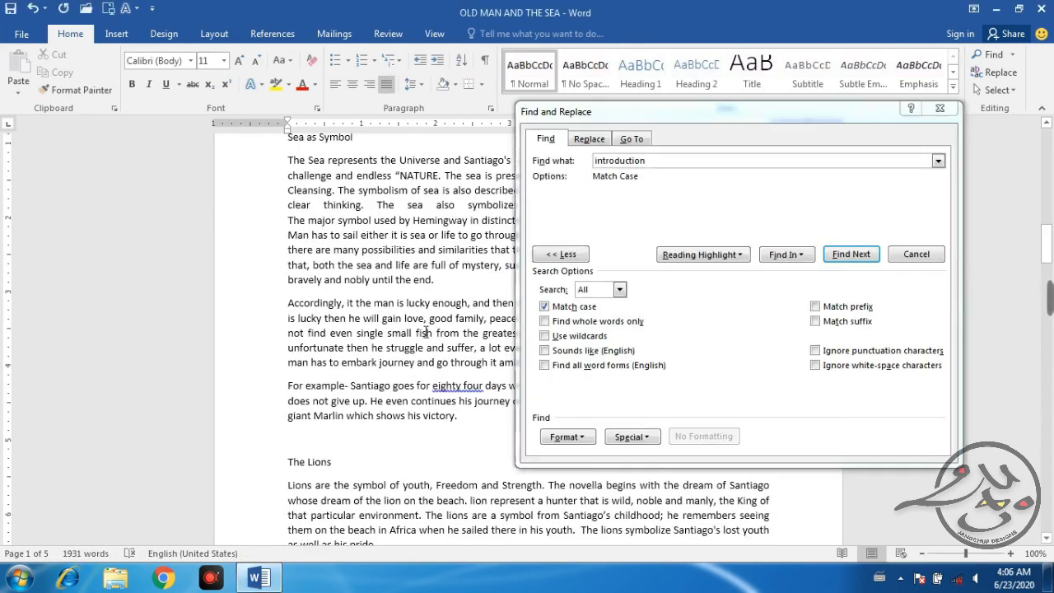
Return to the document's start and run case-matched searches for "old" and "OLD".
scroll(437, 332, up, 20)
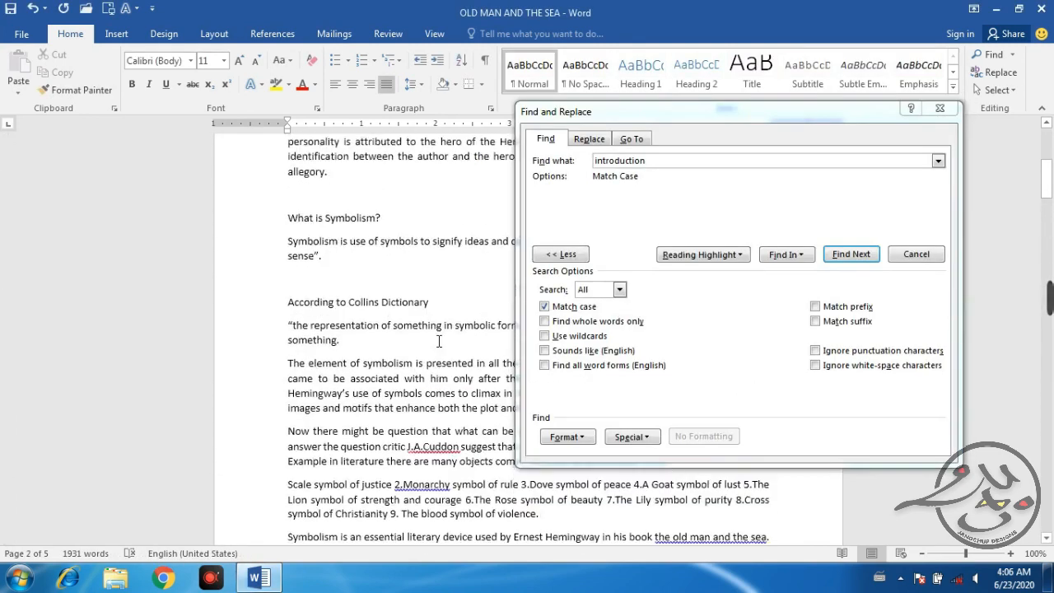
scroll(440, 341, up, 3)
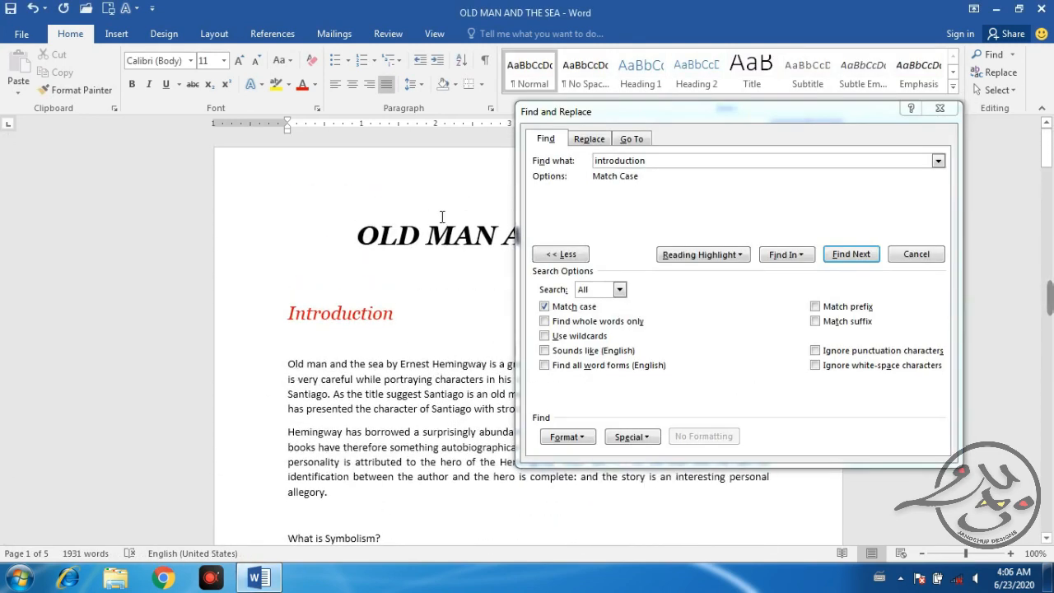
click(668, 171)
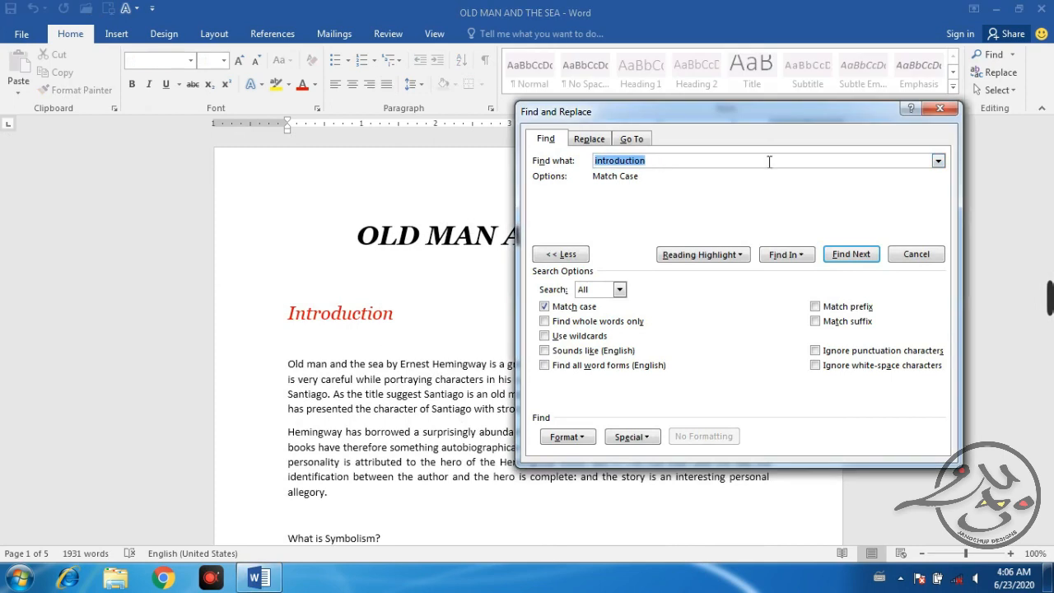
text(old)
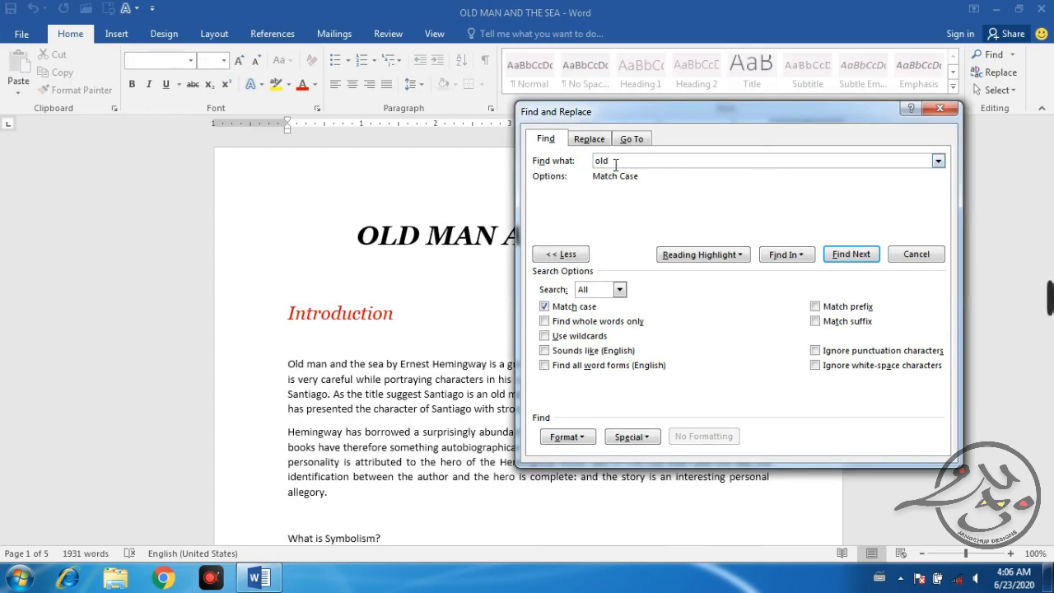
click(851, 254)
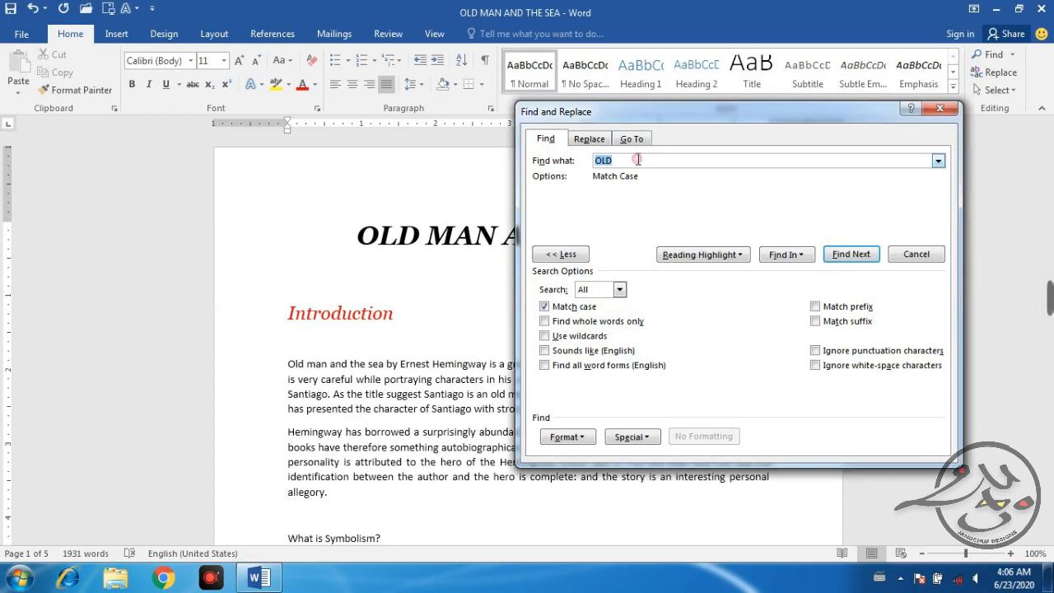
click(851, 254)
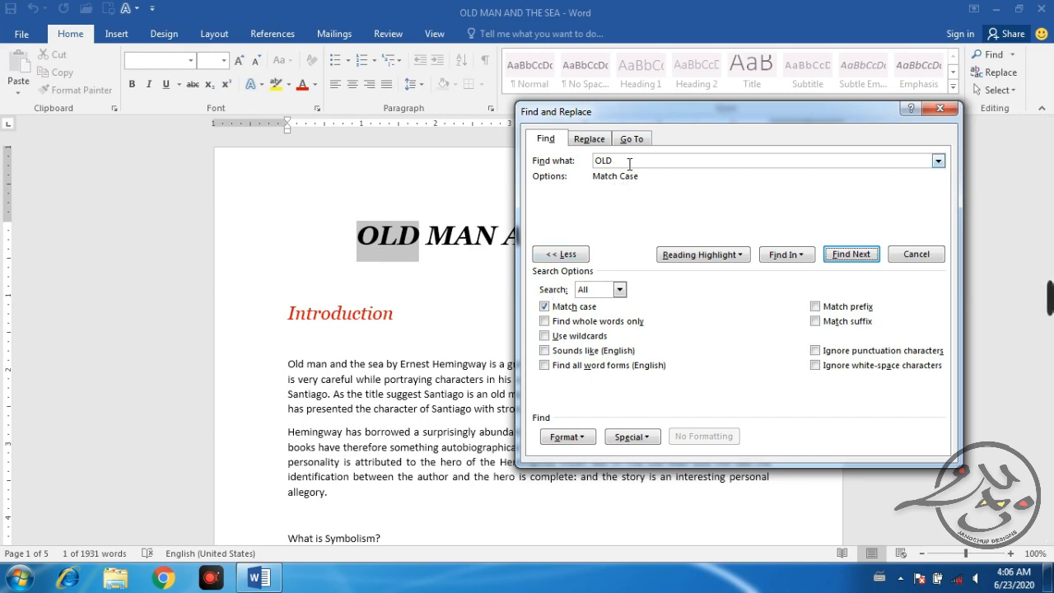
Turn off Match case, turn on Find whole words only, and enter "but" as the search term.
click(544, 306)
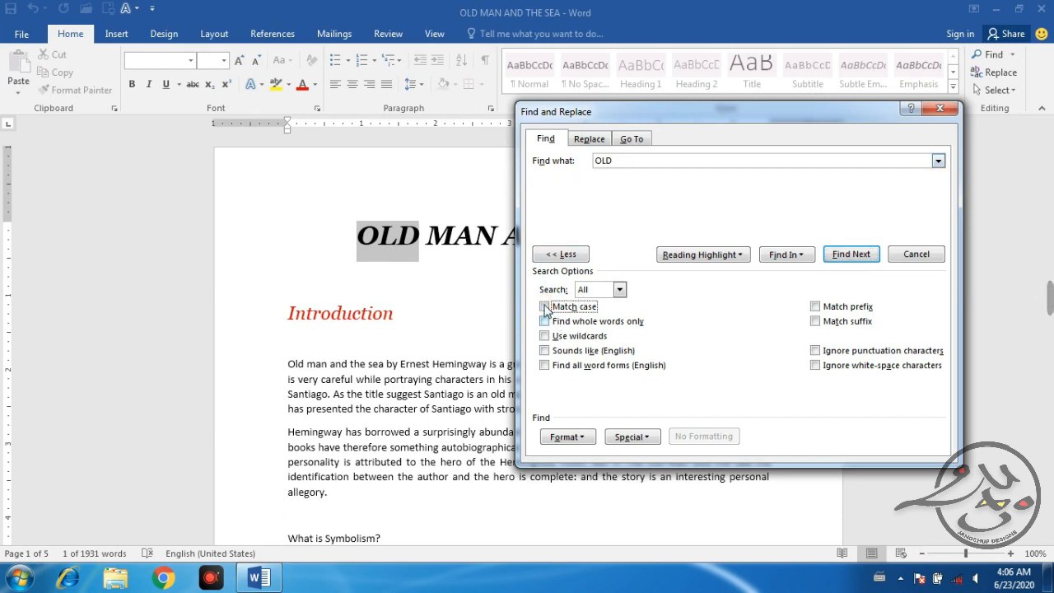
click(545, 321)
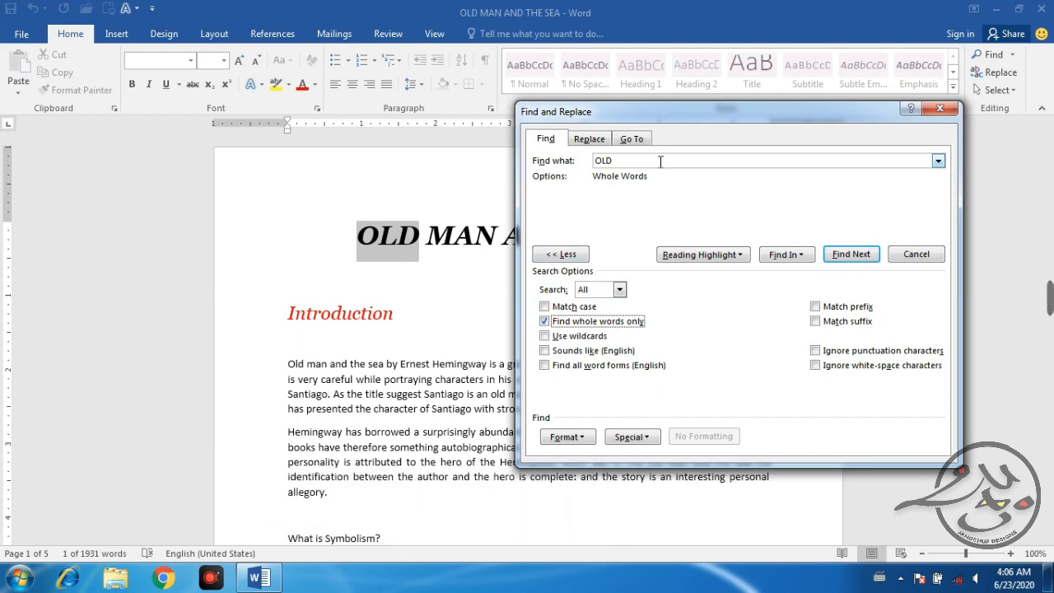
click(530, 156)
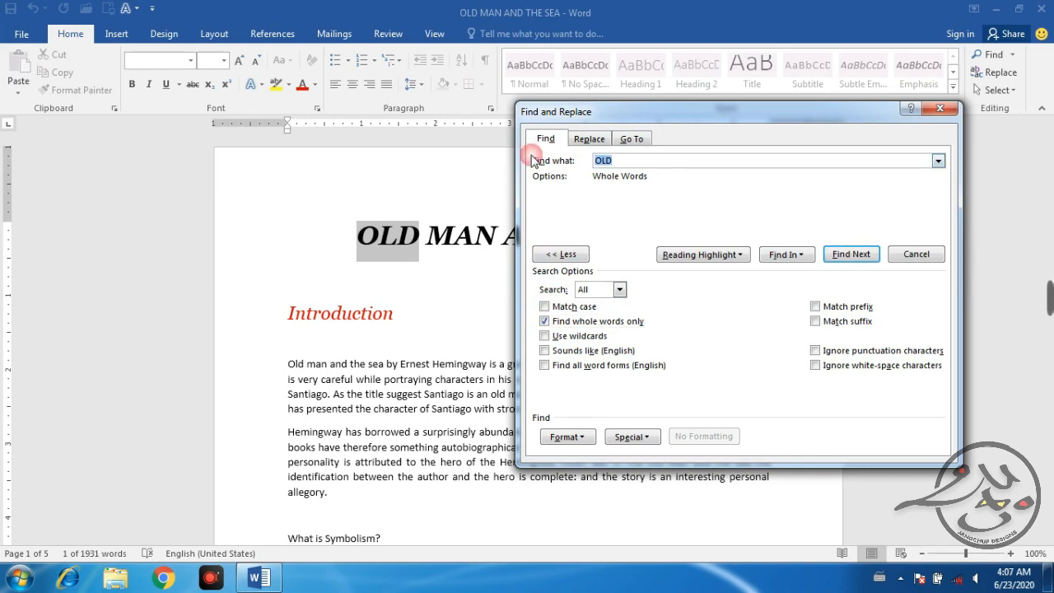
text(but)
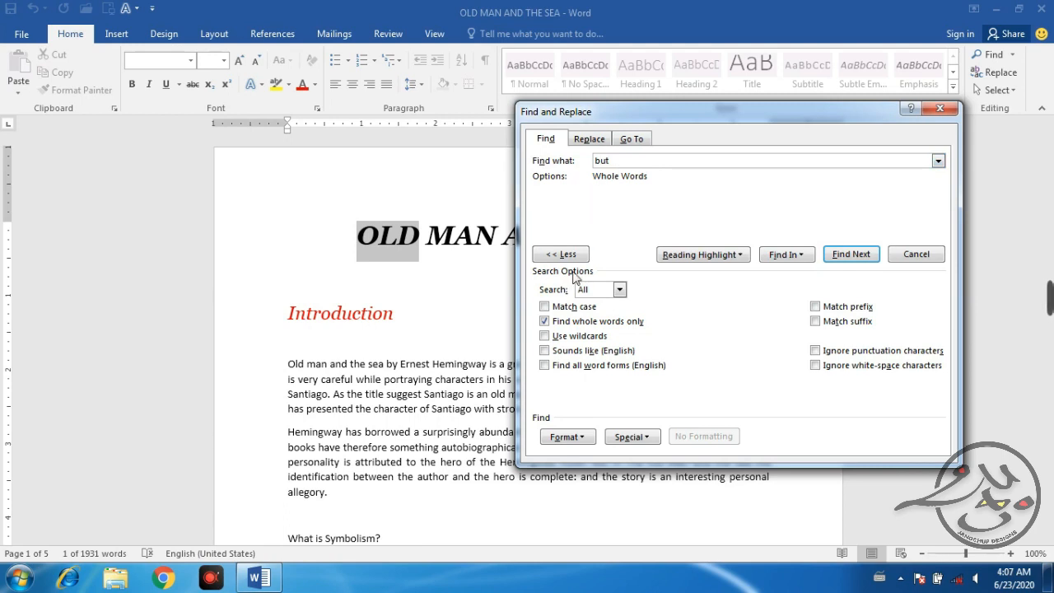
Replace the search term with "intro" and search the document for it as a whole word.
drag(632, 159, 591, 160)
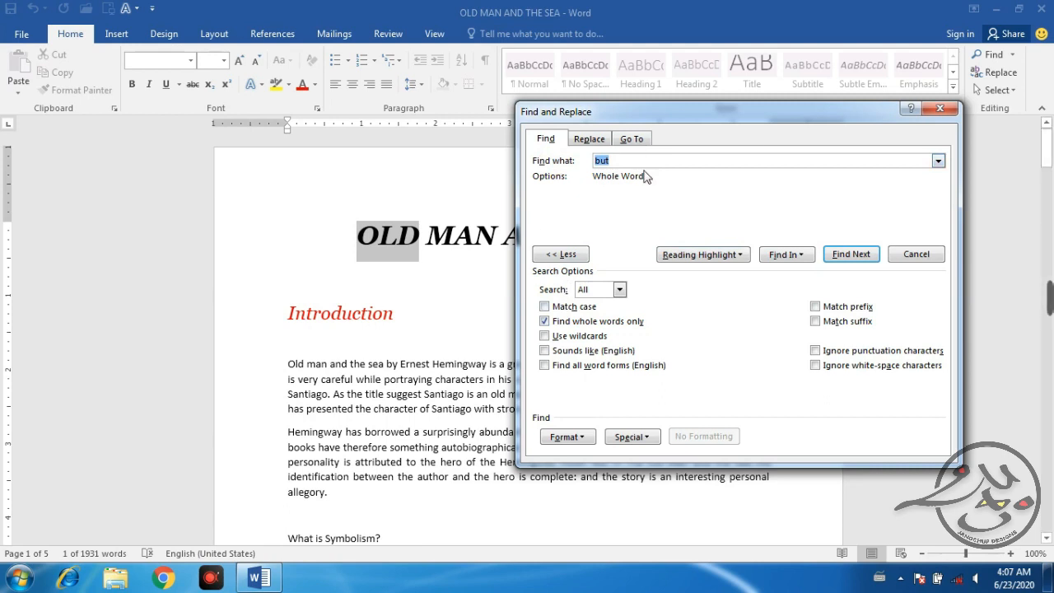
text(intro)
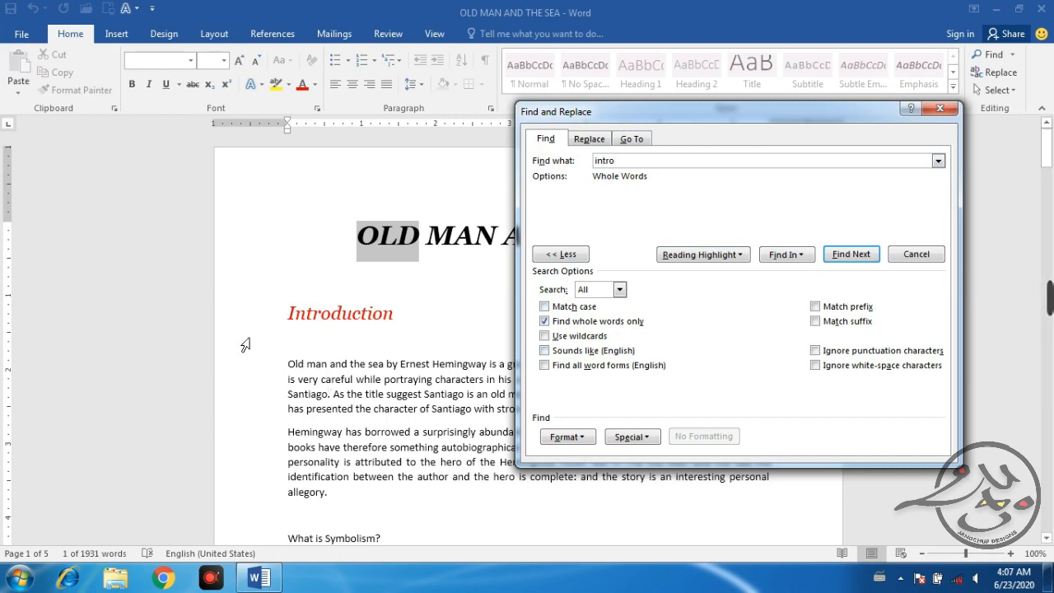
click(851, 254)
click(533, 330)
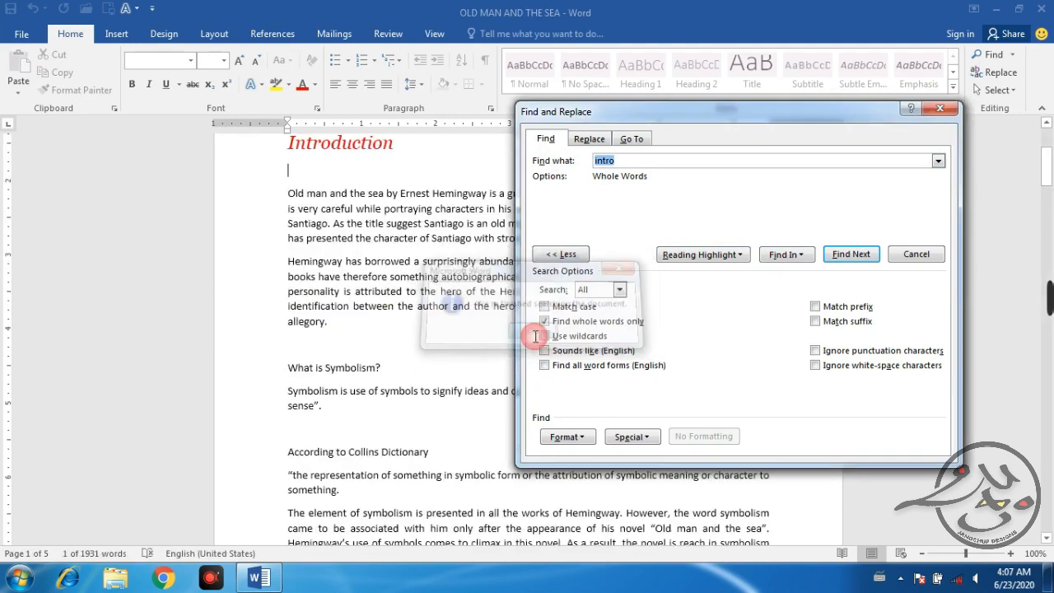
Search for the whole word "character" and continue to its next occurrence.
scroll(421, 221, up, 4)
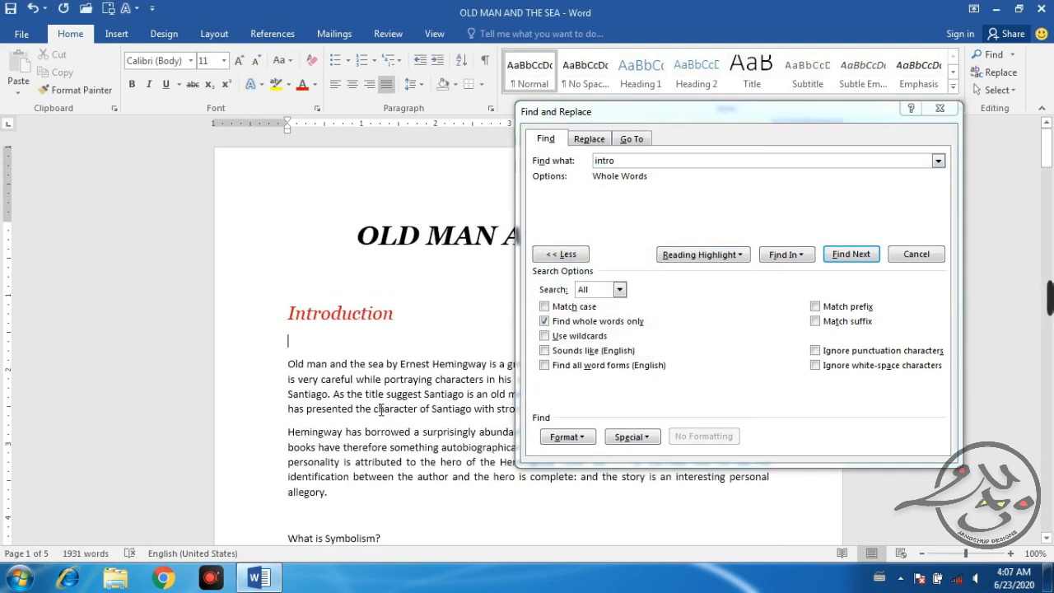
drag(374, 409, 422, 412)
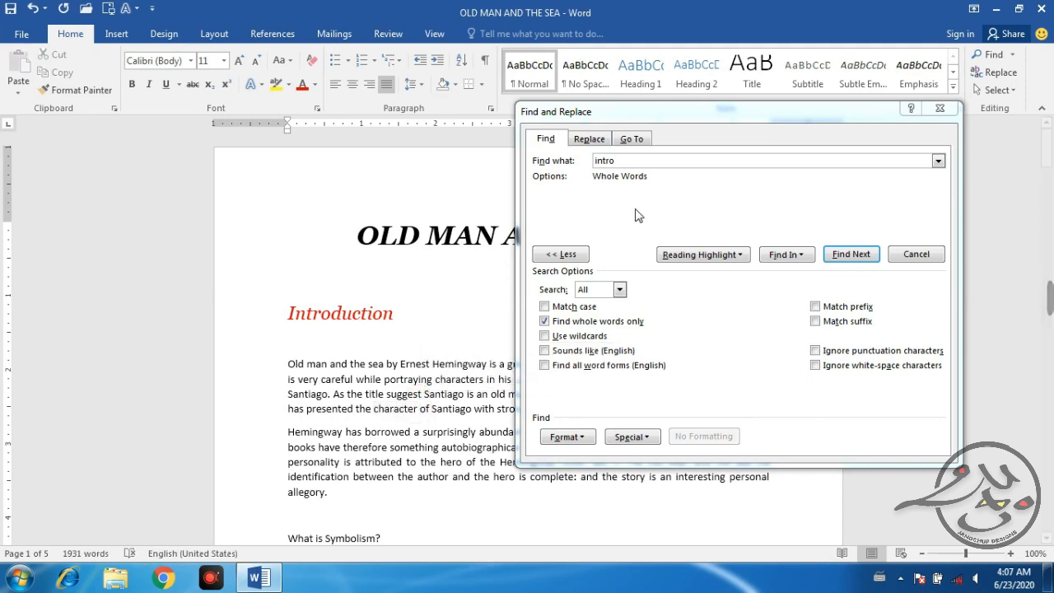
drag(640, 160, 564, 160)
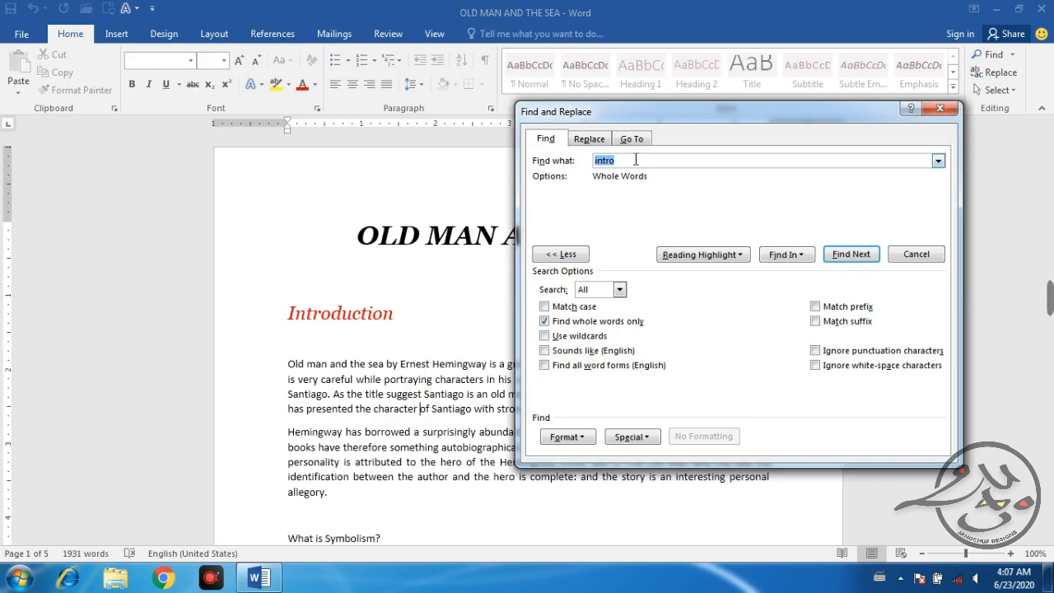
text(character)
click(833, 257)
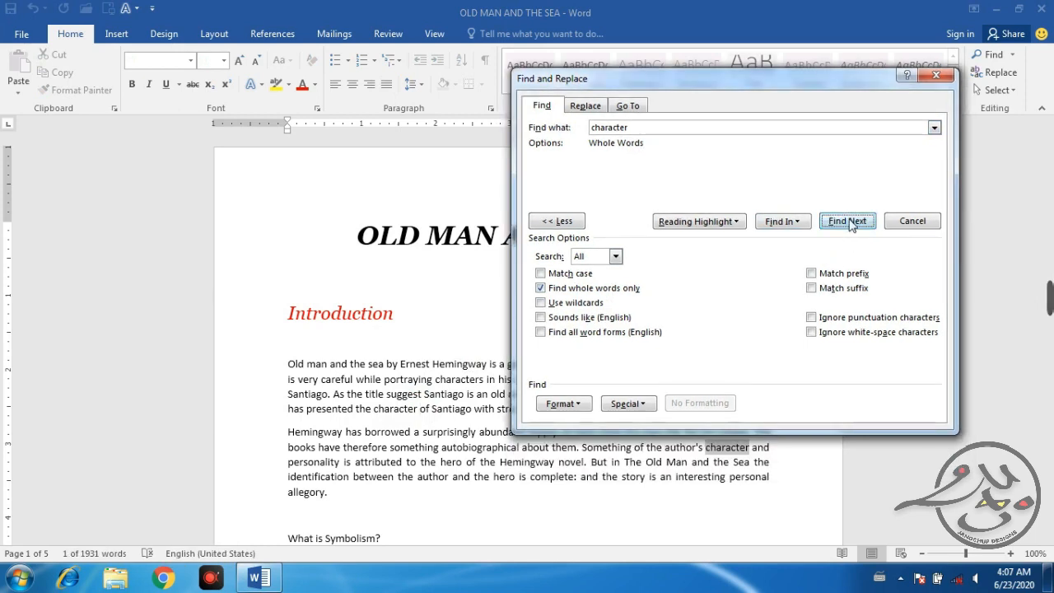
click(849, 221)
Place the cursor at the document title and repeat the whole-word search for "character" from there.
drag(659, 159, 692, 195)
click(439, 218)
scroll(439, 217, up, 5)
scroll(436, 216, up, 6)
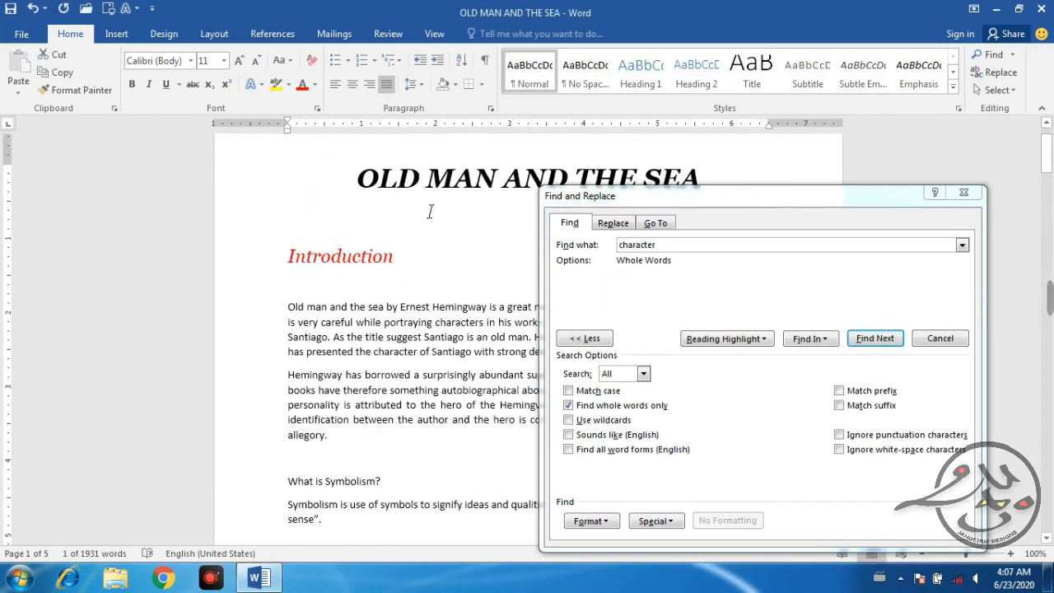
click(346, 181)
click(864, 344)
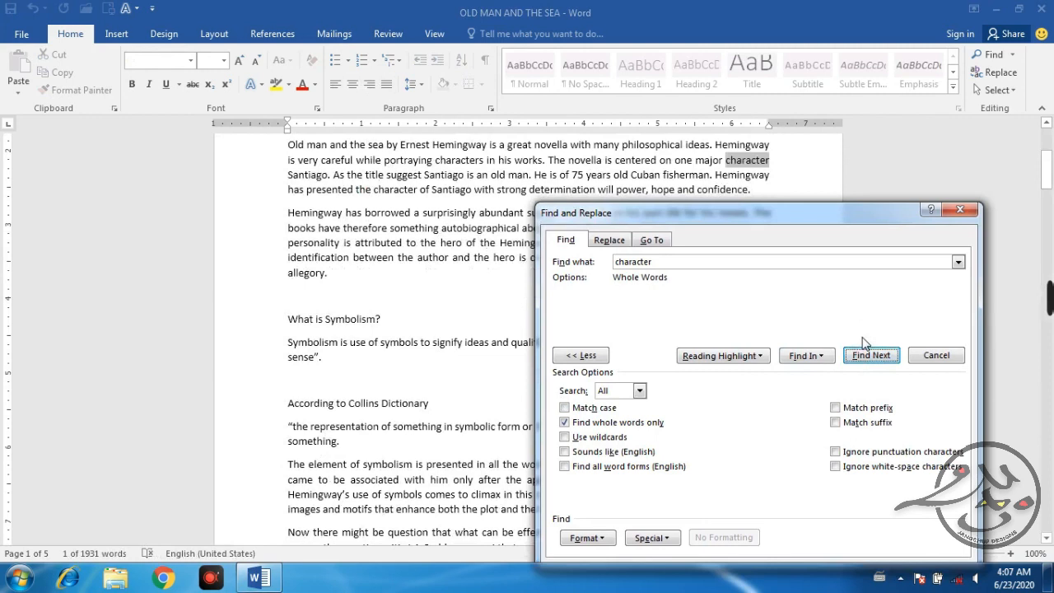
Turn off Find whole words only and turn on Use wildcards for the search.
scroll(379, 217, up, 4)
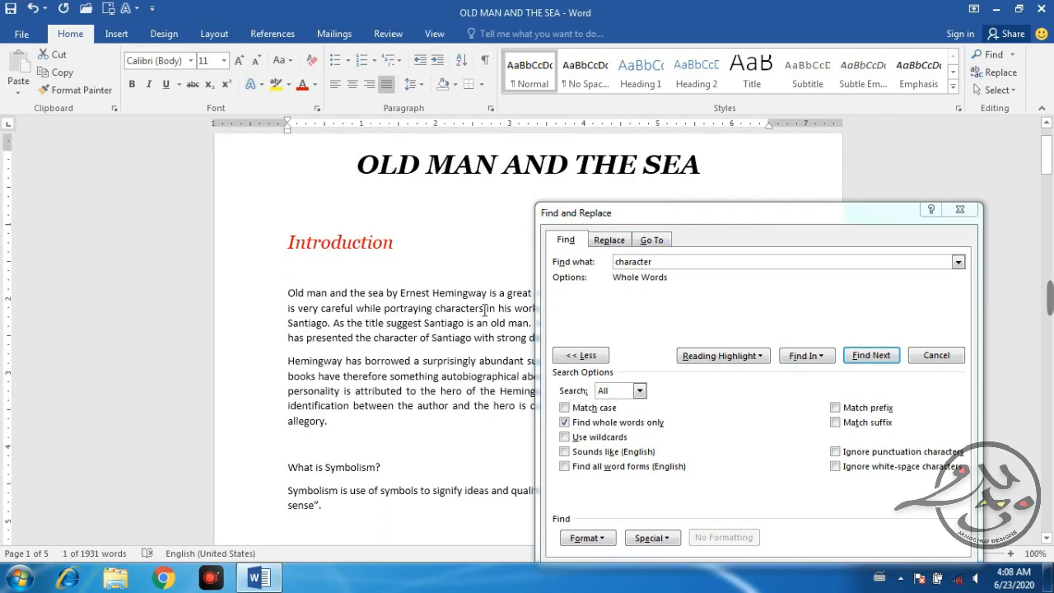
drag(646, 224, 640, 131)
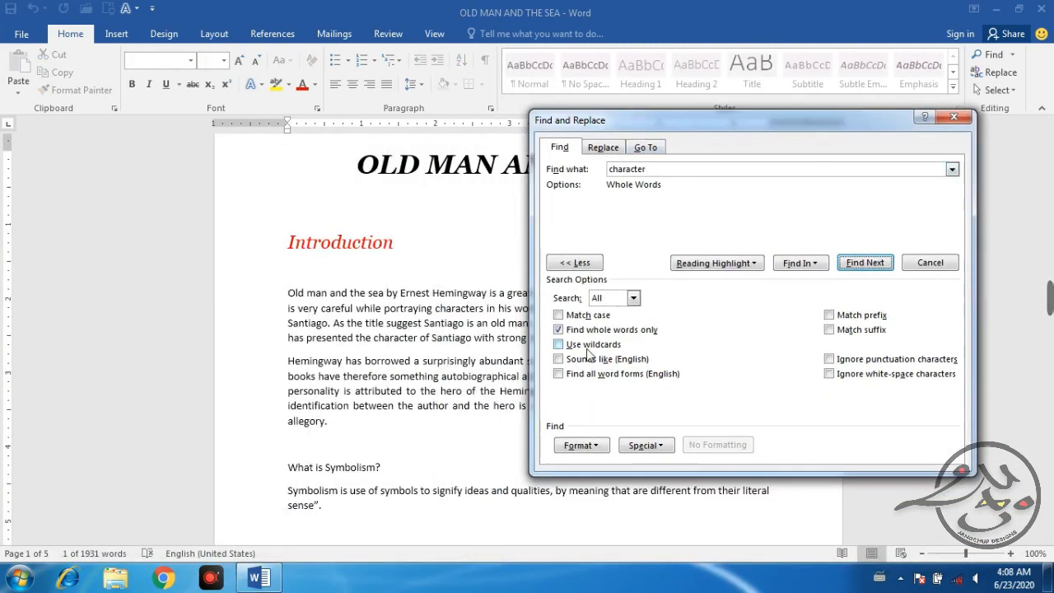
drag(651, 169, 604, 169)
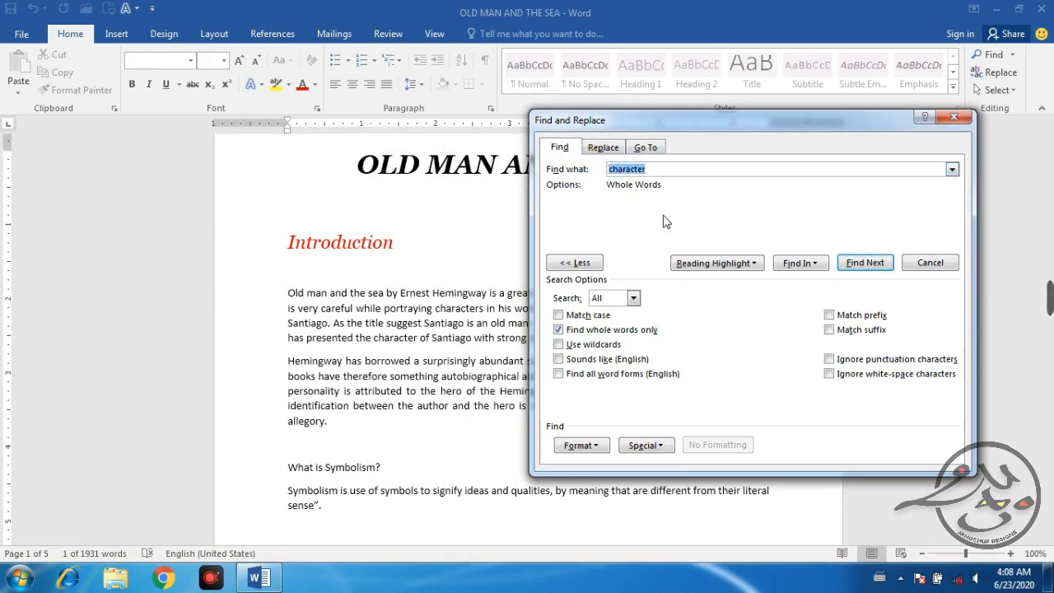
click(558, 329)
click(560, 345)
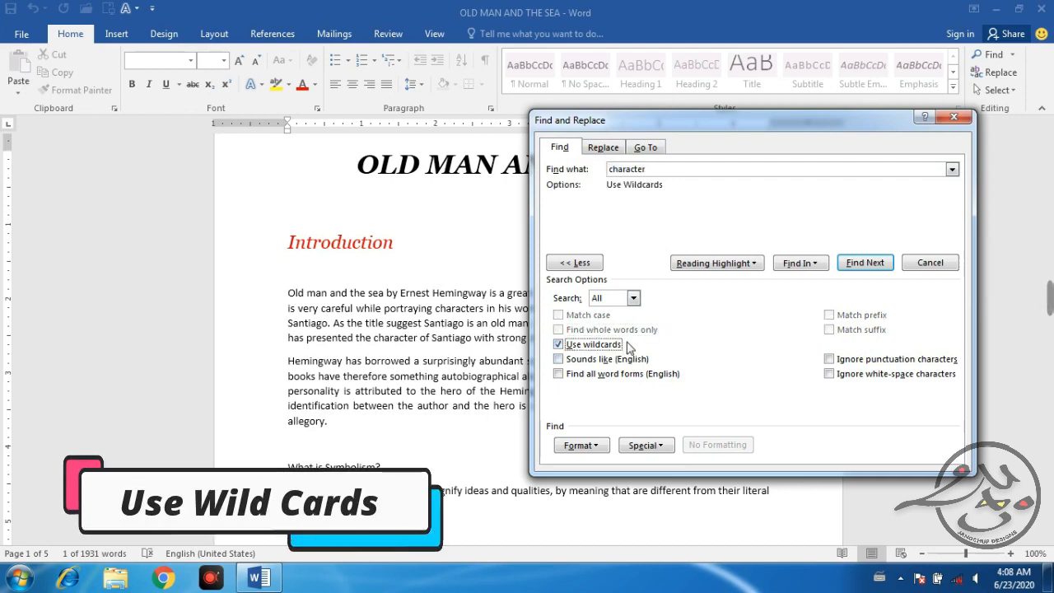
Search for "cha" with wildcards on and step through its successive matches in the document.
drag(664, 169, 593, 170)
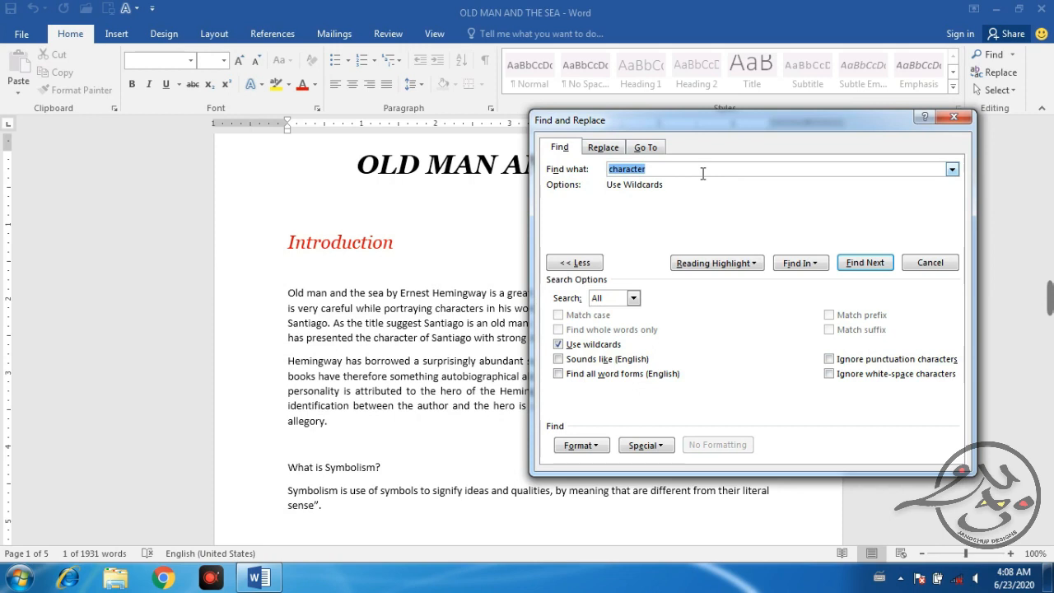
text(cha)
click(864, 262)
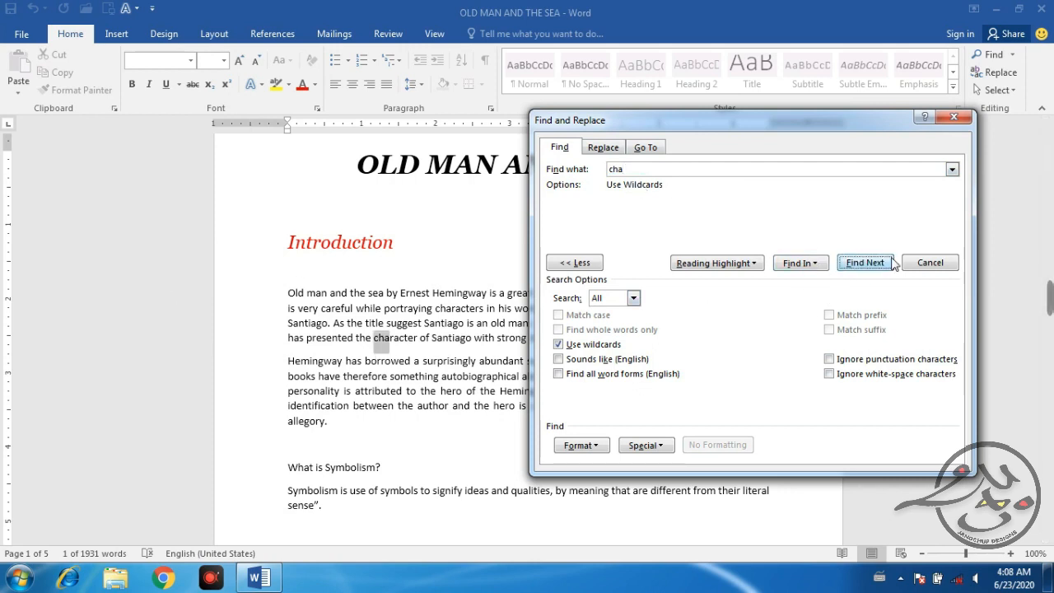
click(893, 263)
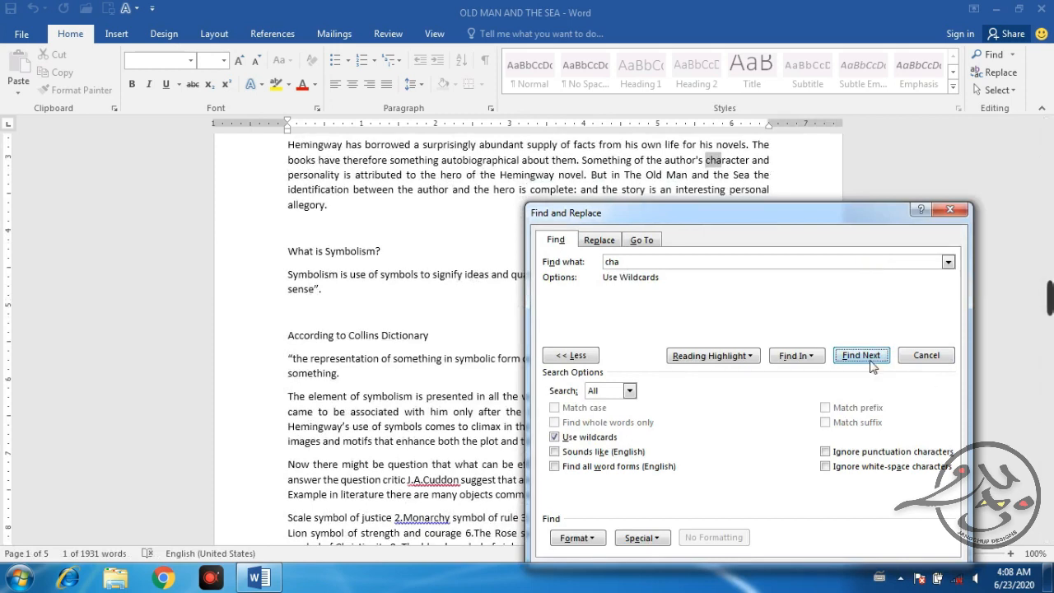
click(865, 358)
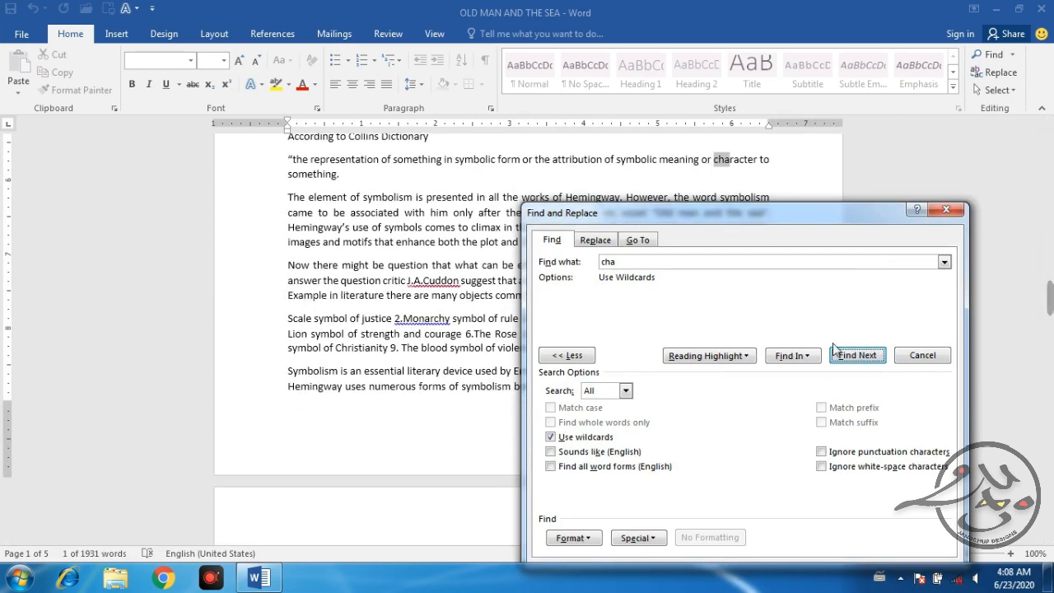
click(854, 359)
drag(745, 217, 489, 389)
click(635, 531)
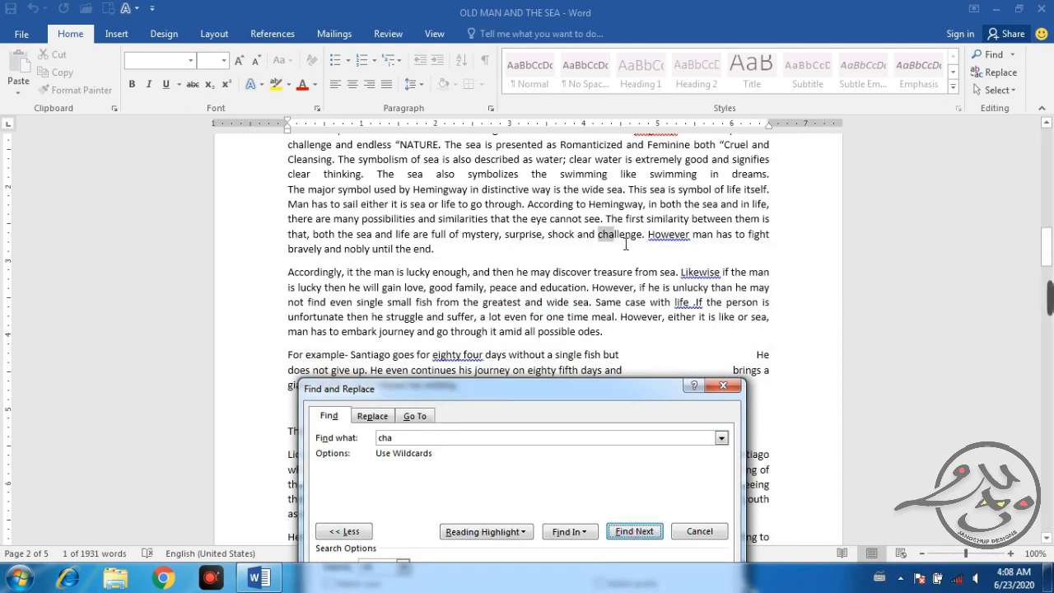
Continue the wildcard search for "cha" through the remaining matches, and move the dialog aside to review the text.
click(636, 532)
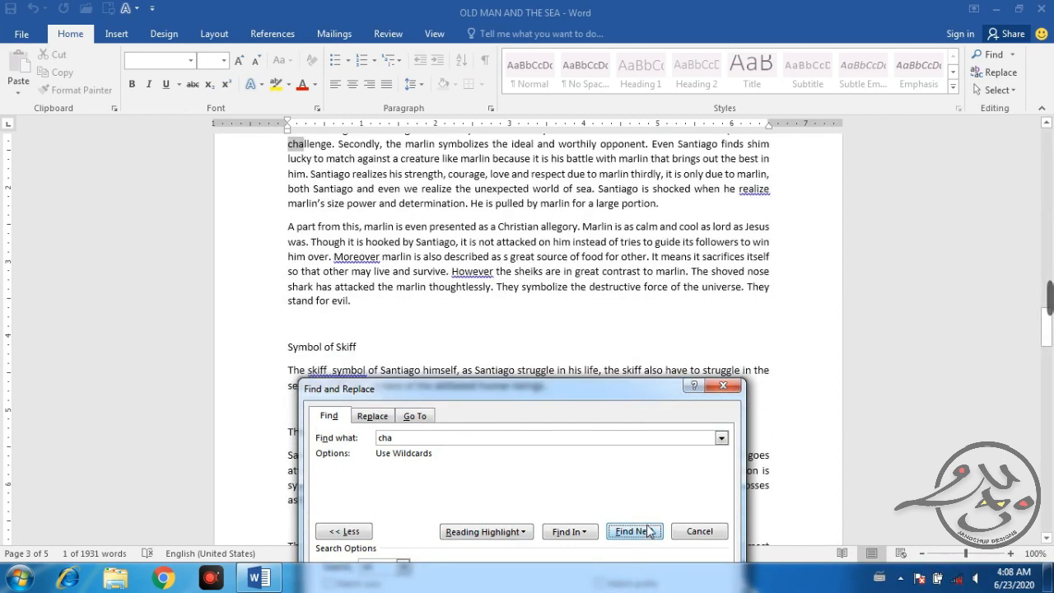
click(634, 532)
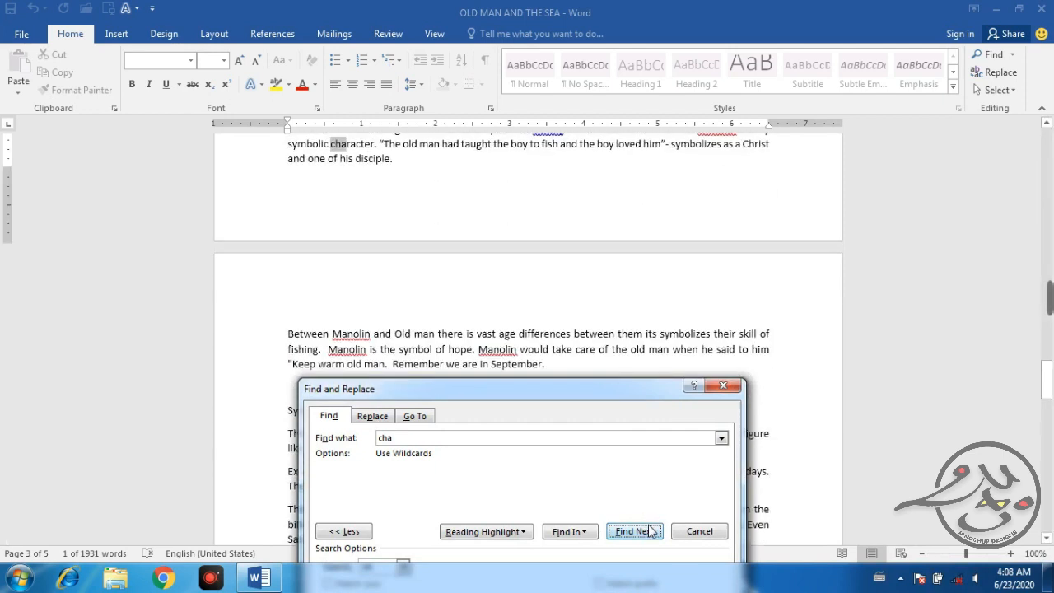
click(634, 532)
drag(463, 399, 825, 146)
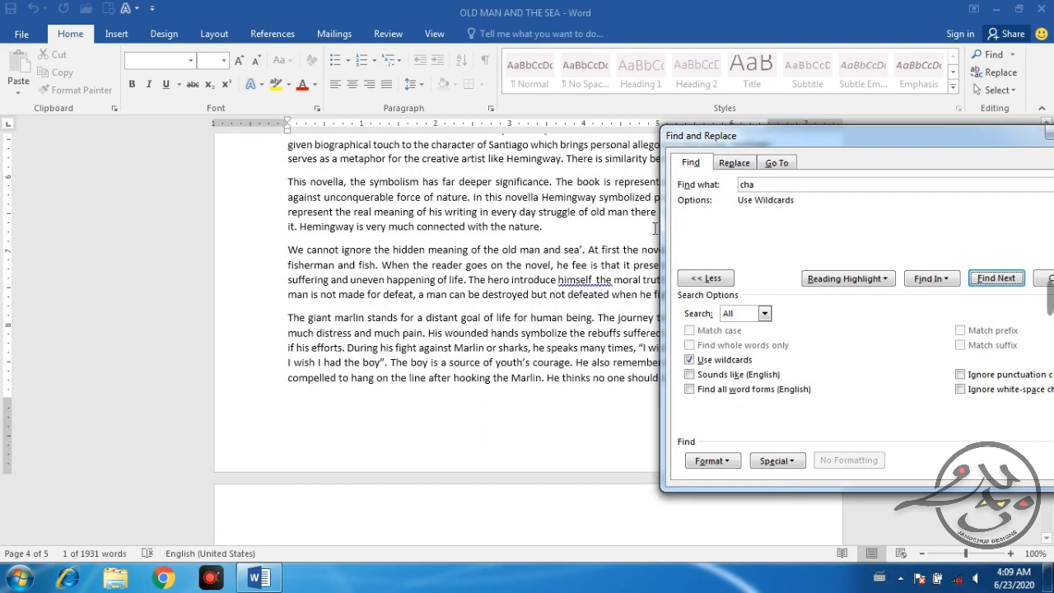
click(529, 316)
scroll(529, 316, up, 15)
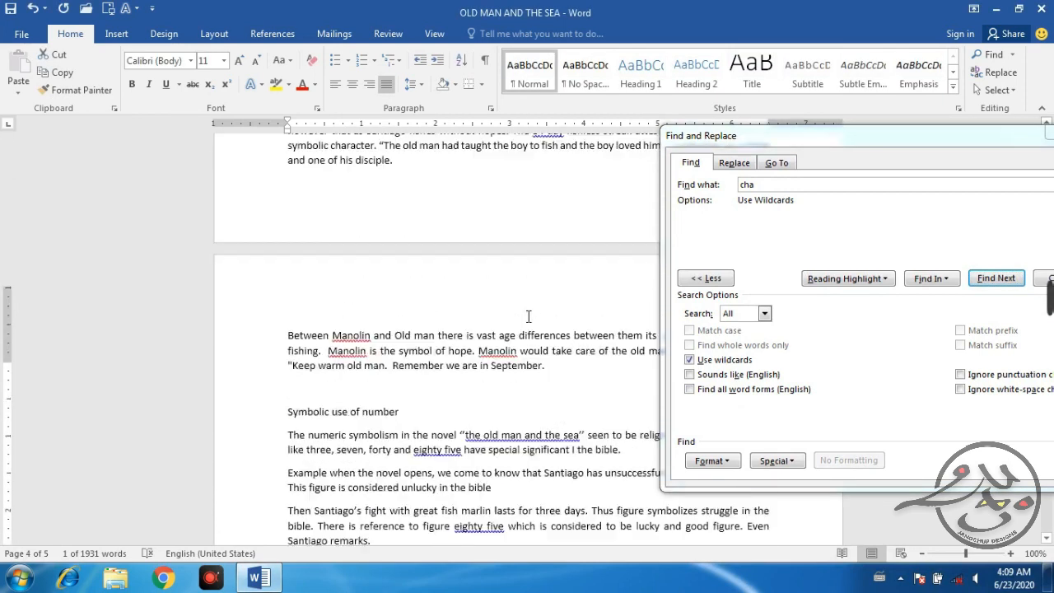
scroll(529, 316, up, 6)
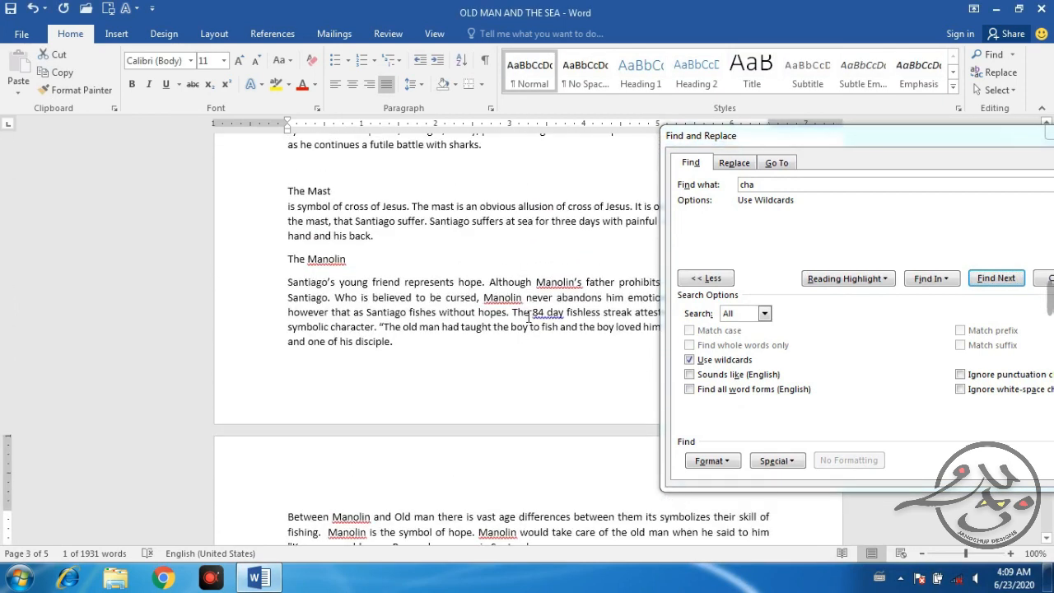
Turn off Use wildcards, turn on Sounds like (English), and set the search text to "see".
click(696, 360)
click(702, 375)
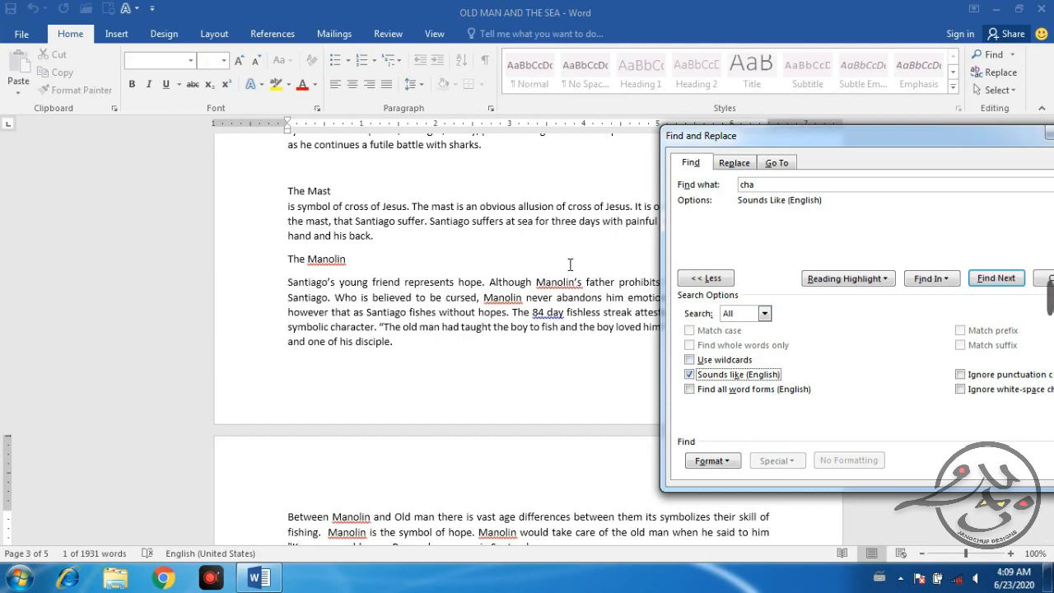
drag(779, 182, 683, 186)
text(s)
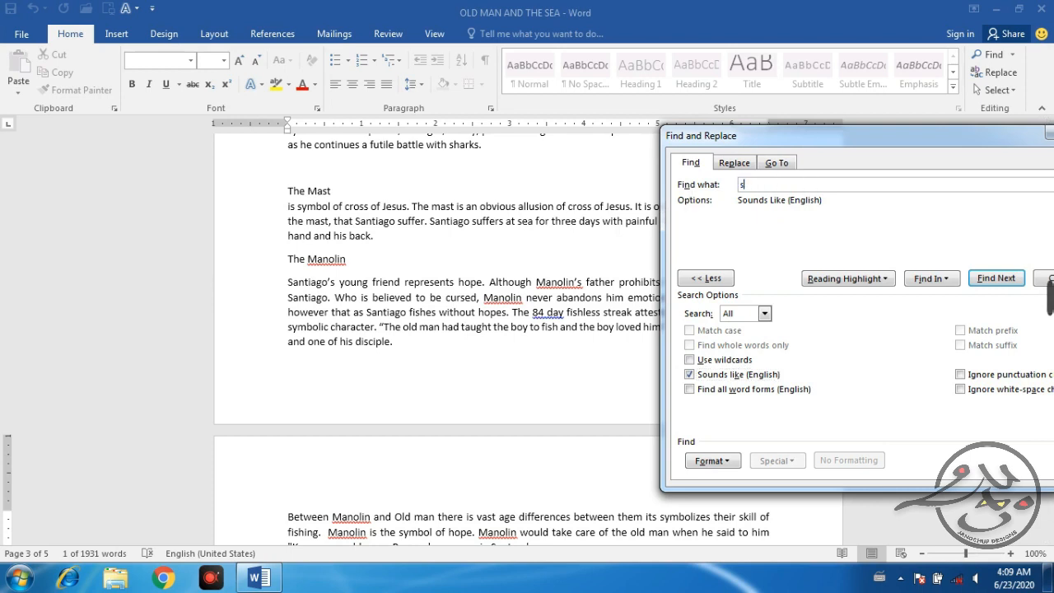
text(ee)
drag(824, 137, 475, 171)
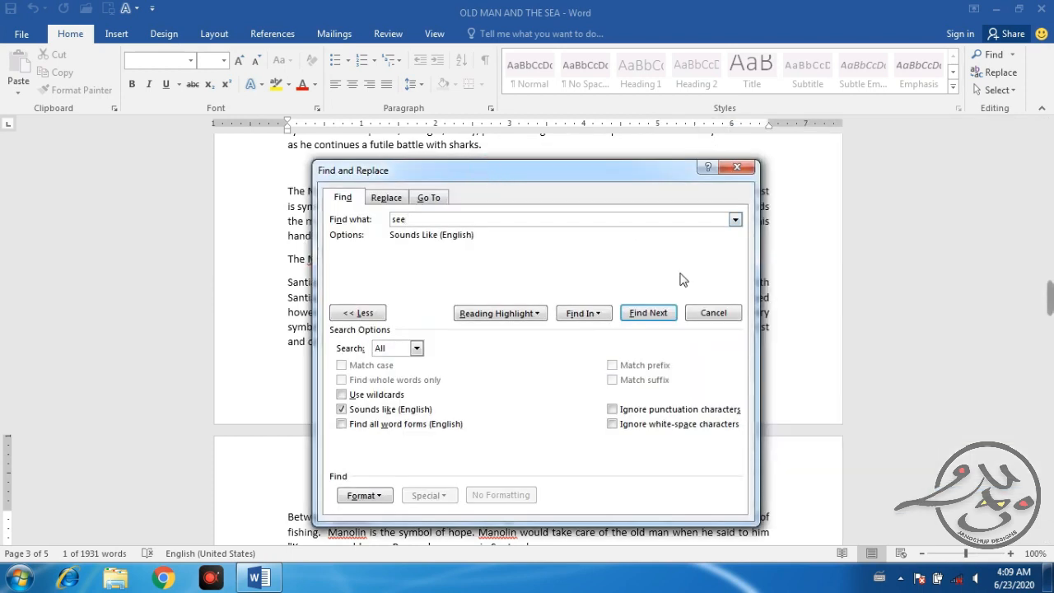
Search for words that sound like "see" to the end, then repeat the search from the document title.
click(648, 313)
drag(635, 179, 756, 155)
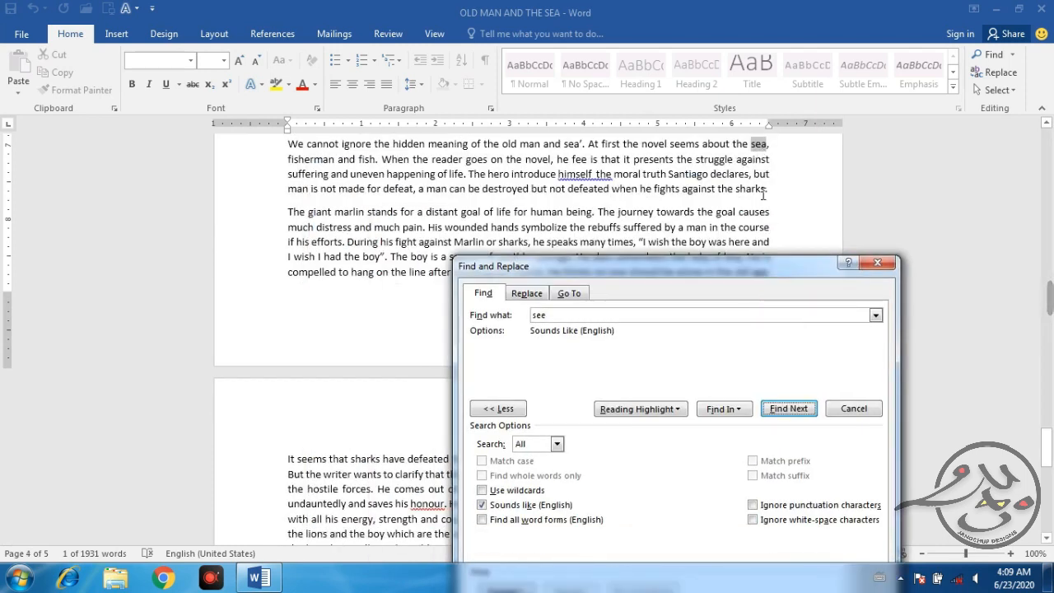
click(790, 409)
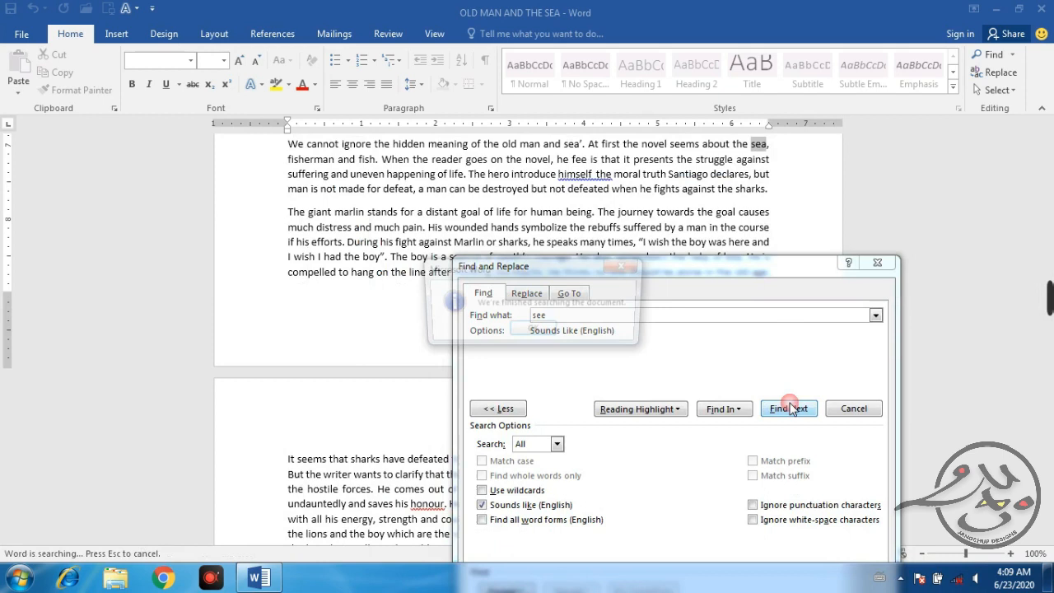
click(533, 331)
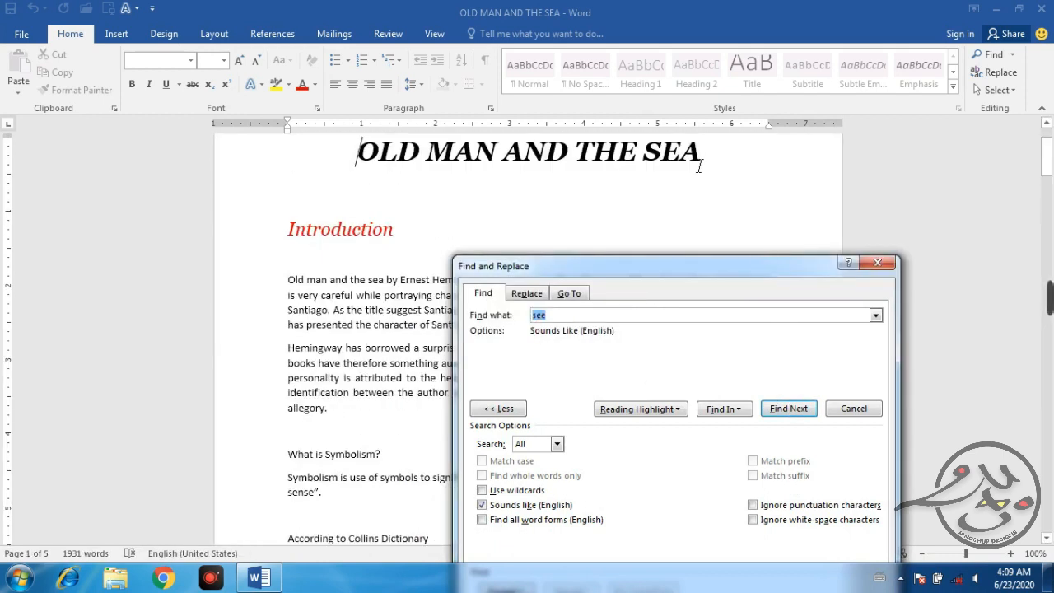
click(803, 417)
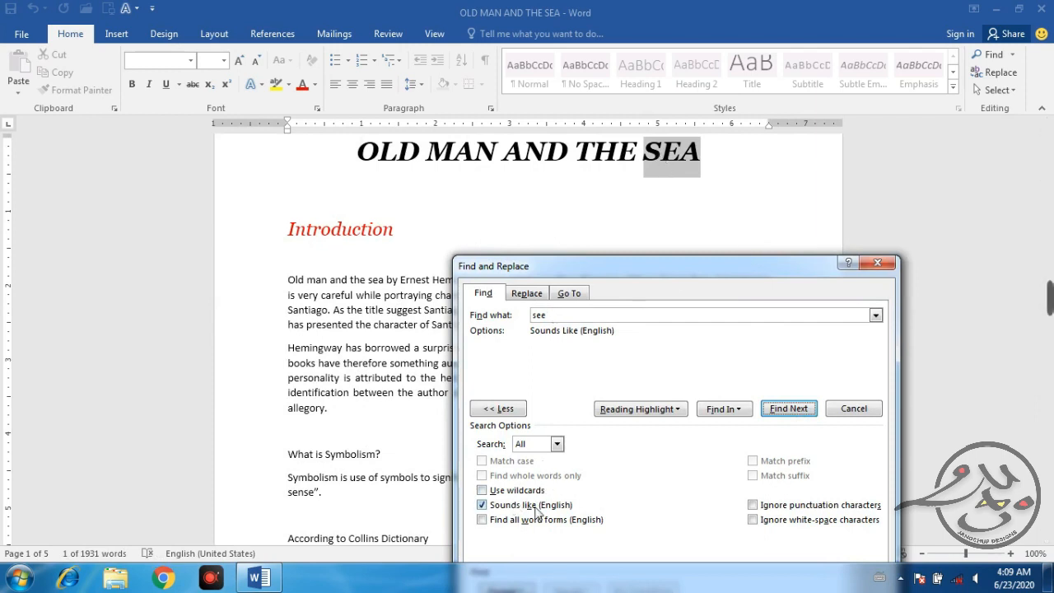
Turn off Sounds like and turn on Find all word forms (English) for the search.
click(482, 505)
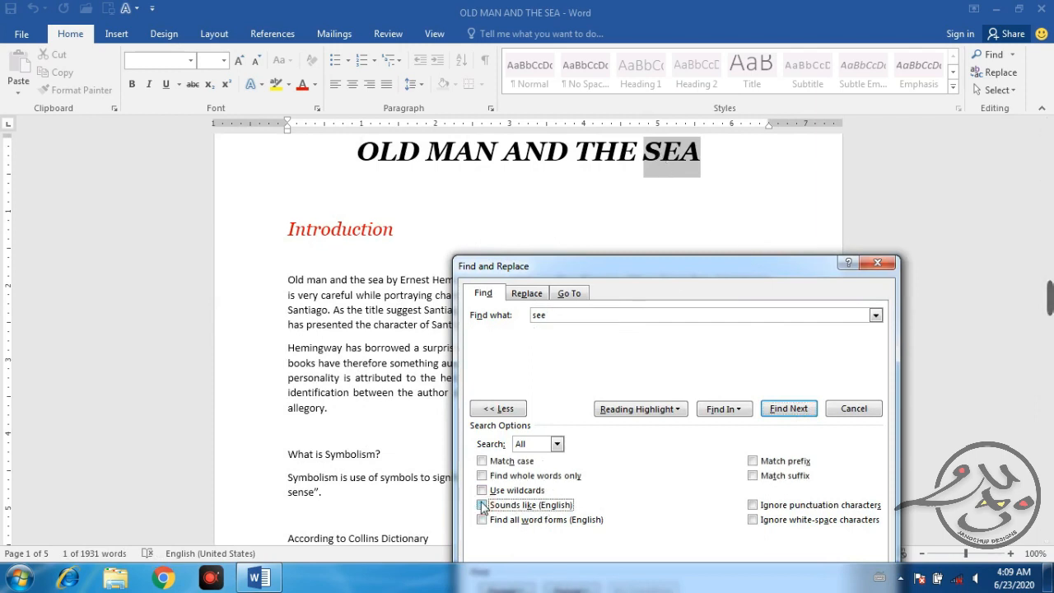
click(482, 520)
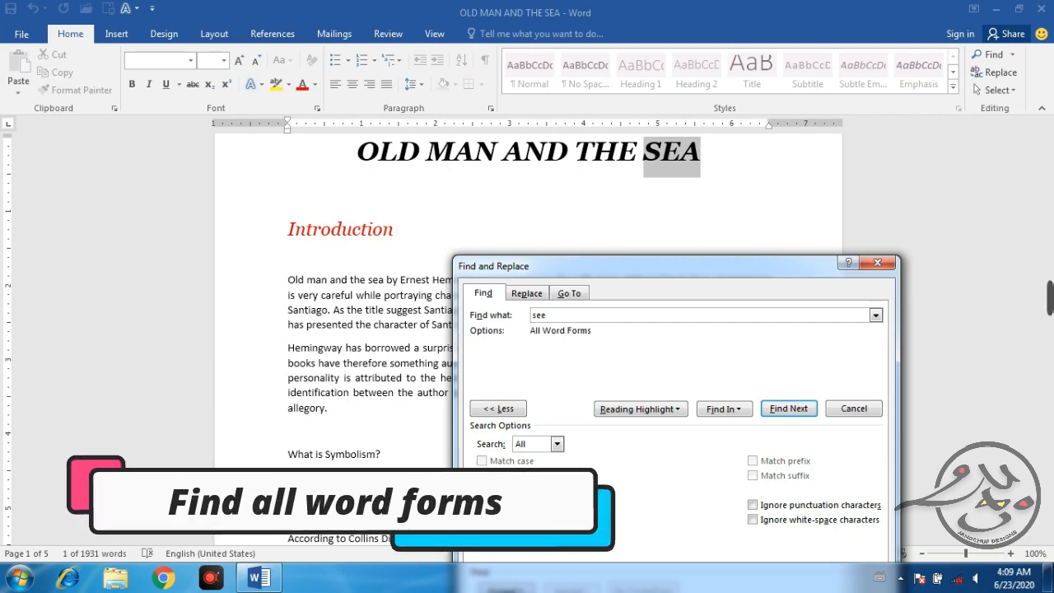
drag(614, 264, 724, 90)
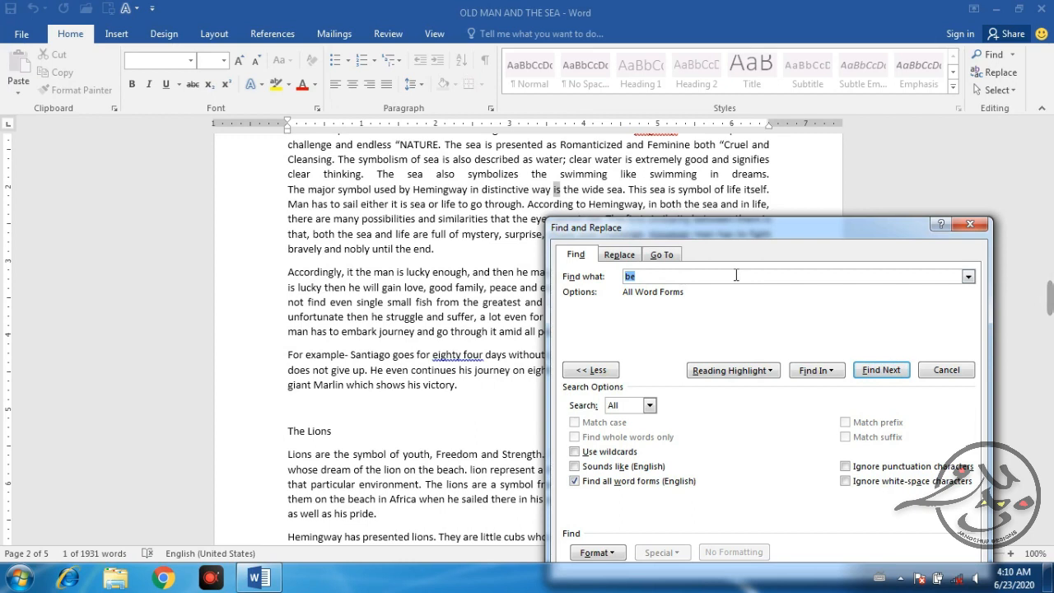
Search for all word forms of "do", step through successive matches, and go back up through the document.
text(do)
click(871, 372)
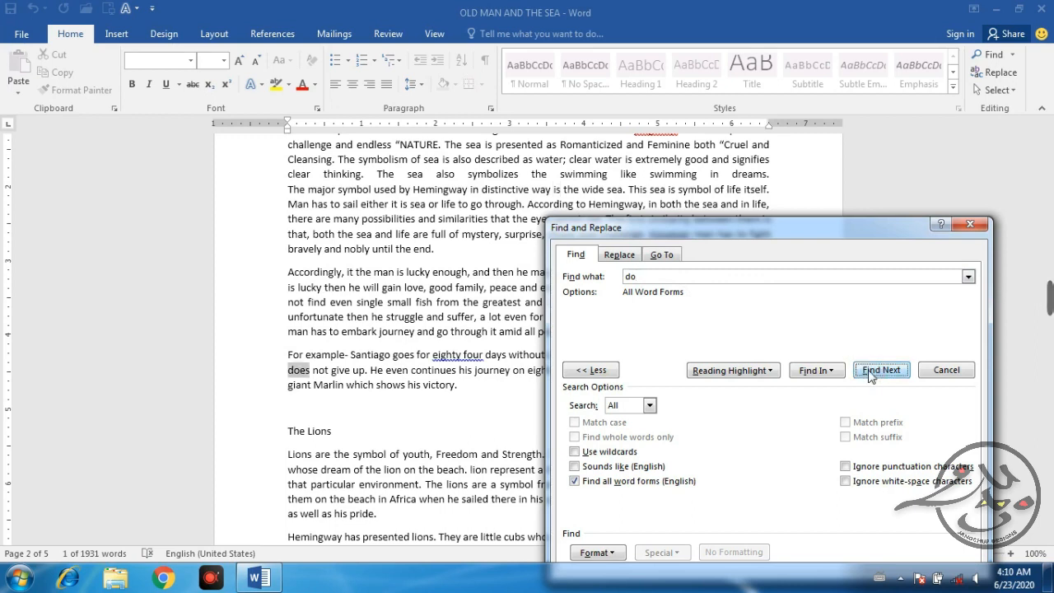
click(870, 372)
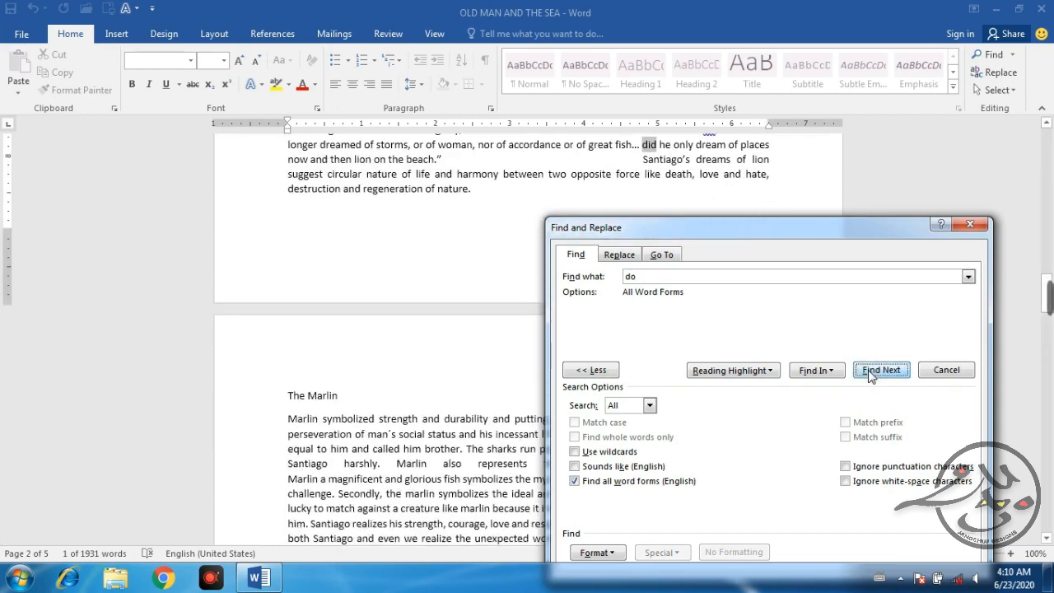
click(871, 373)
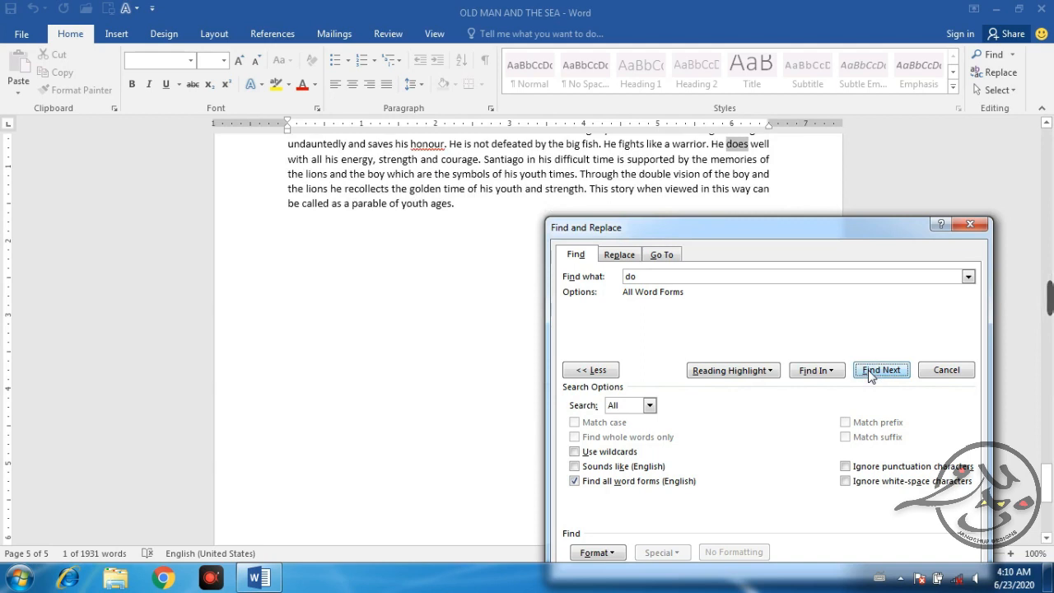
click(406, 263)
scroll(412, 259, up, 7)
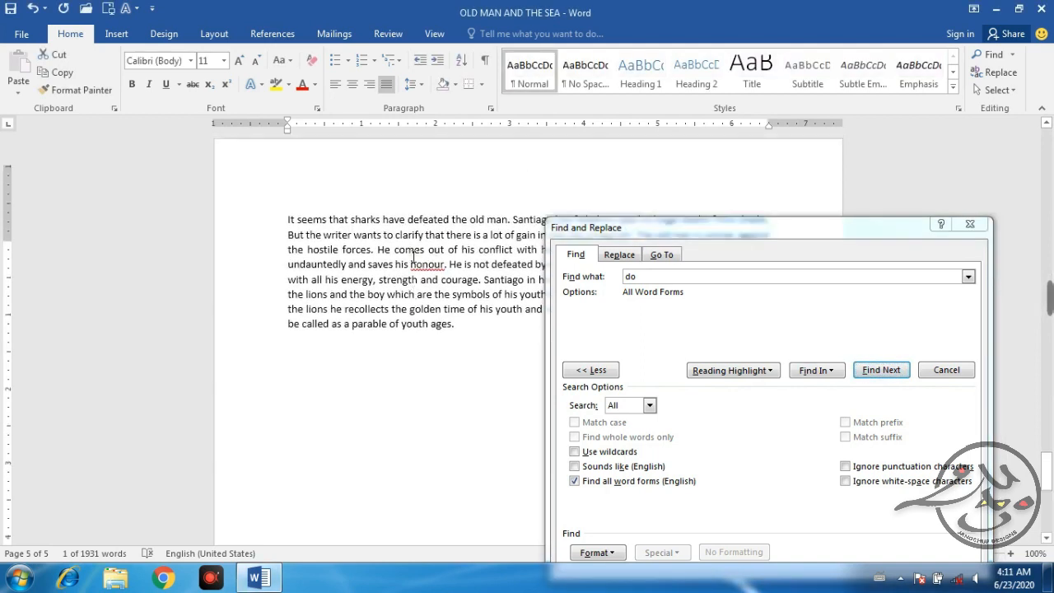
scroll(413, 257, up, 2)
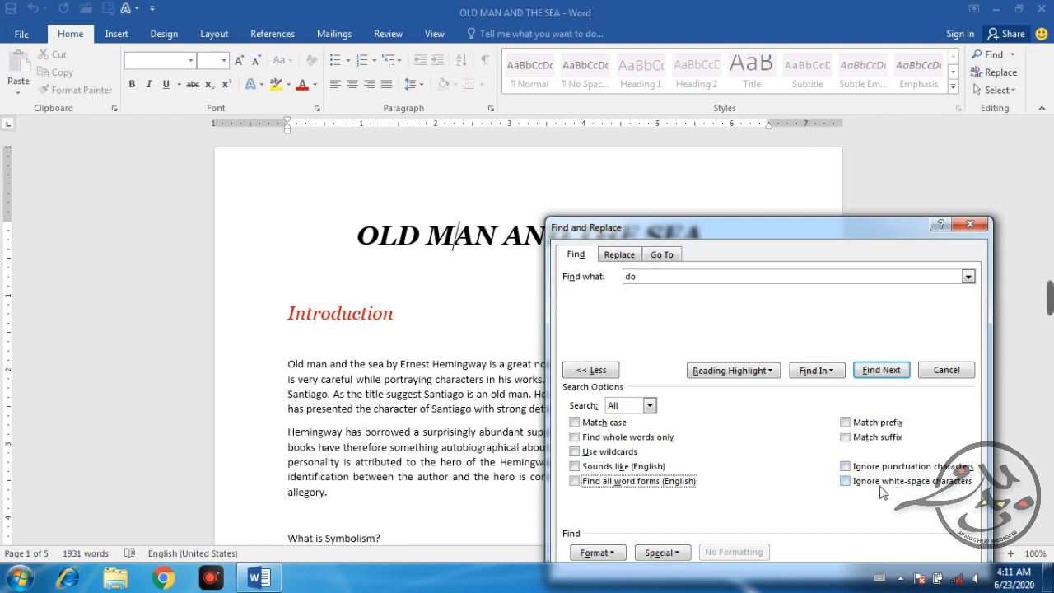
Move the Find and Replace dialog clear of the title and empty the search text.
drag(767, 232, 800, 109)
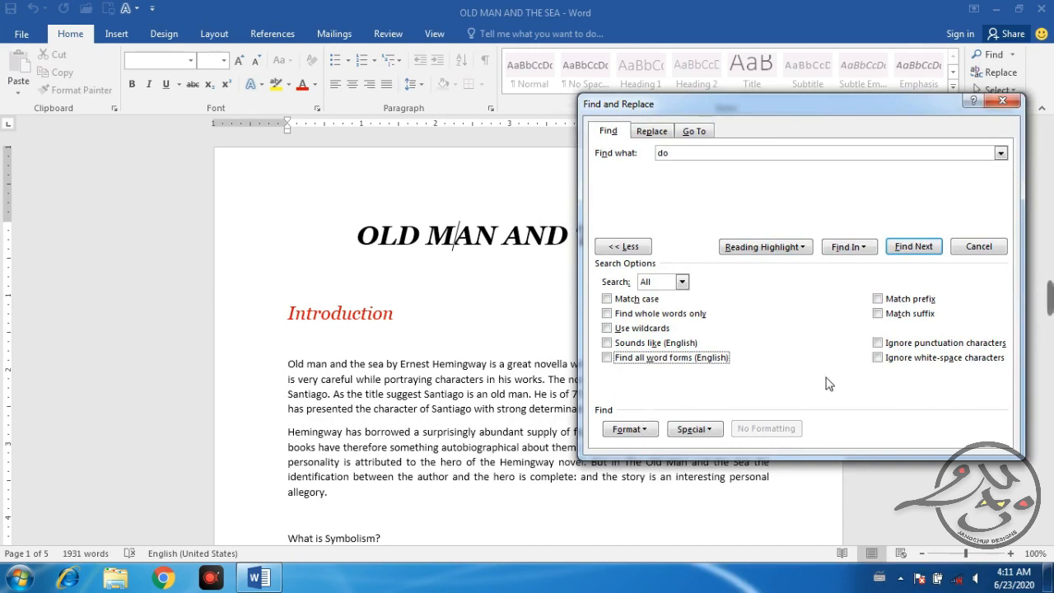
click(630, 428)
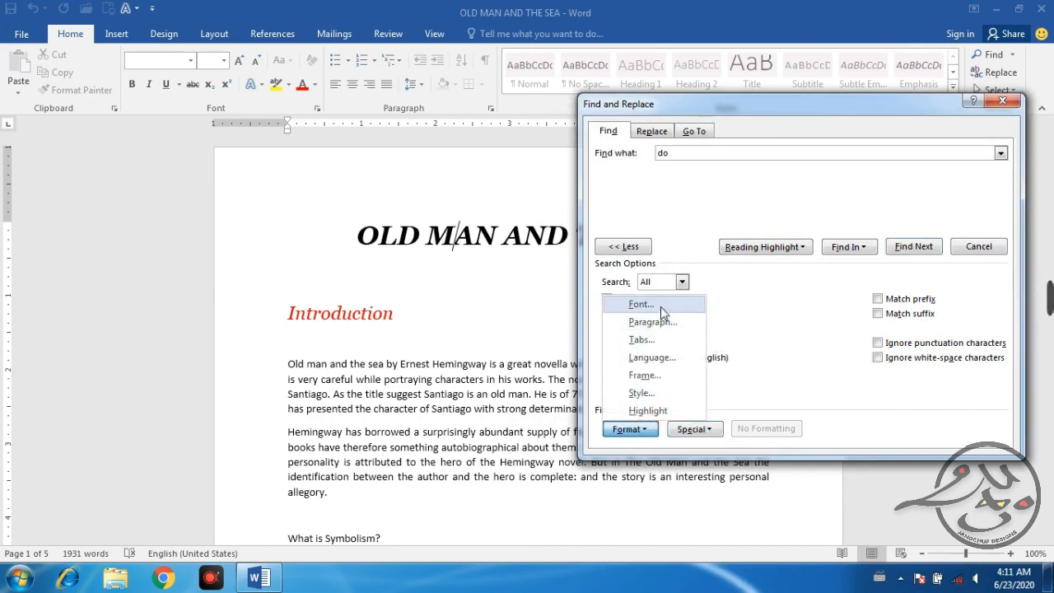
click(741, 152)
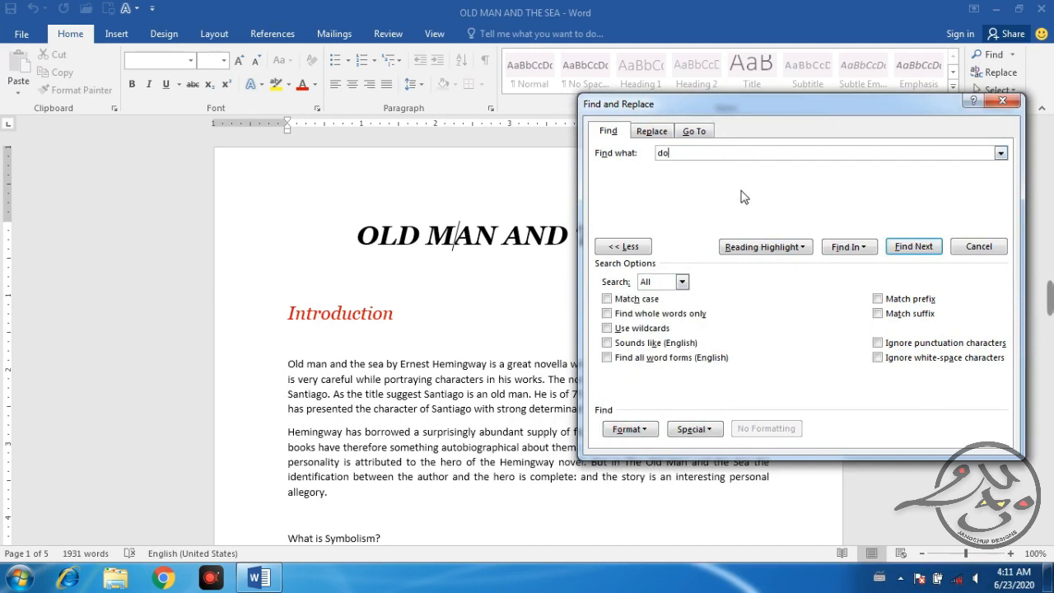
key(BackSpace)
key(BackSpace)
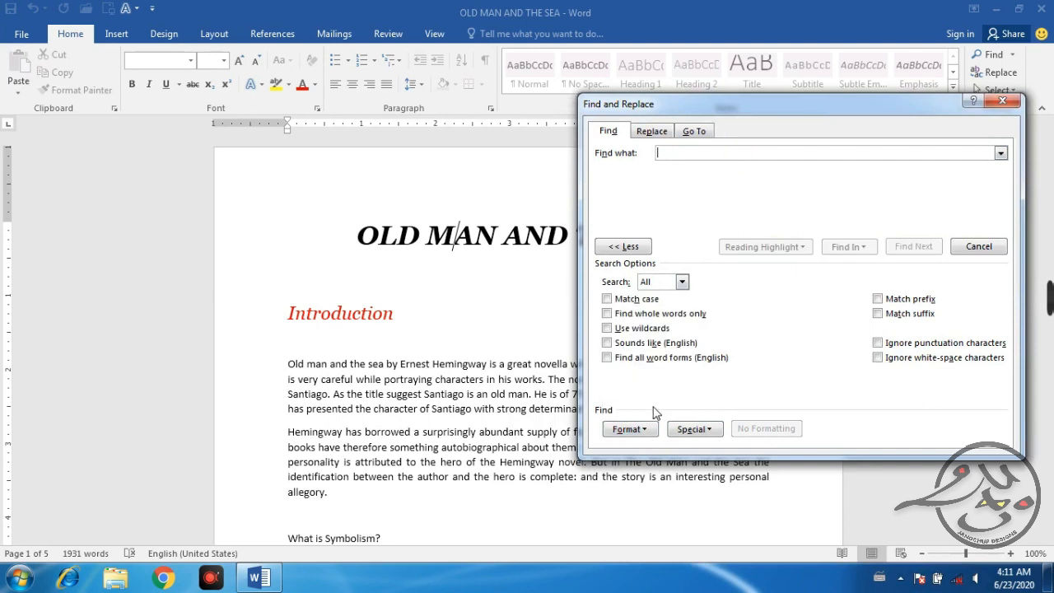
Set the search format to the Bold font style.
click(630, 429)
click(641, 305)
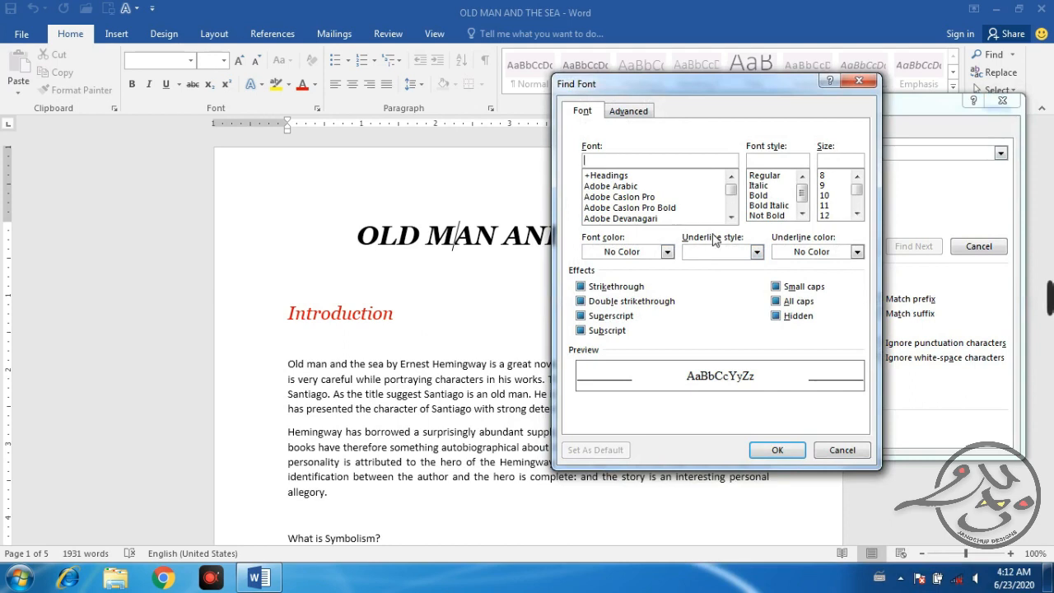
click(769, 198)
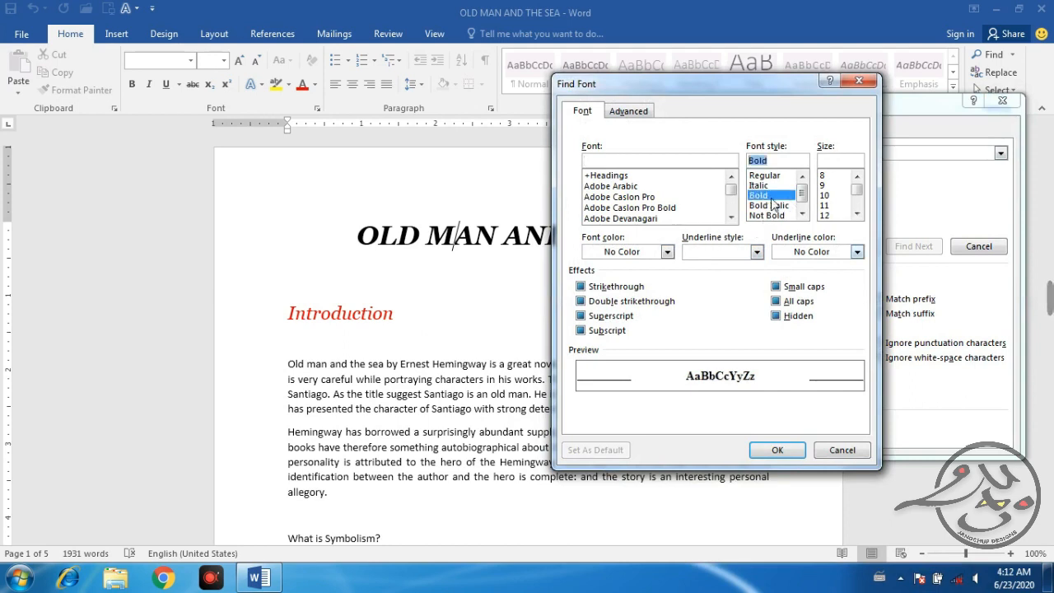
click(778, 450)
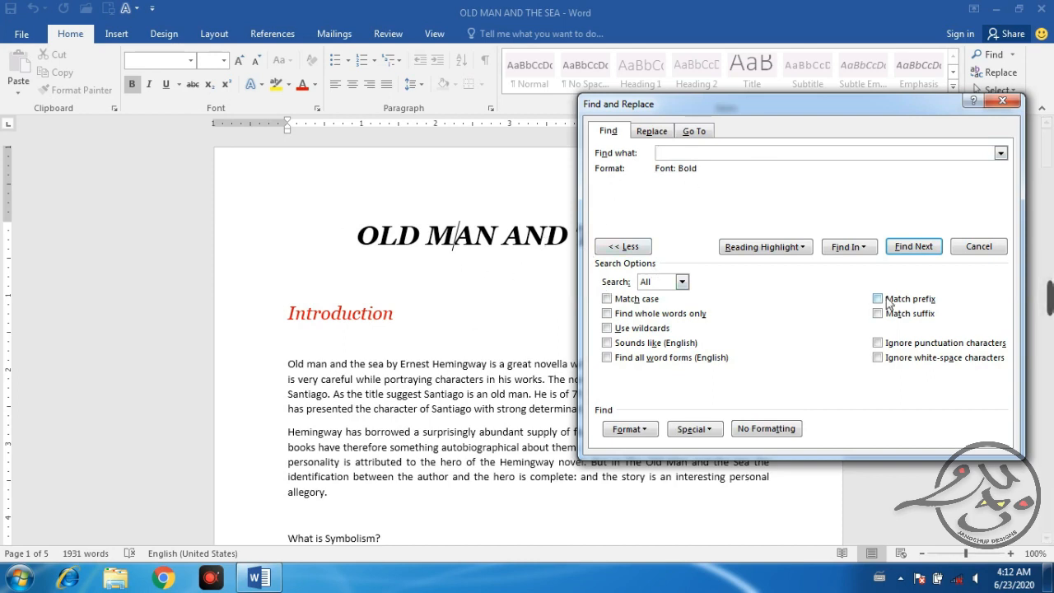
Search for bold text and step through its occurrences until the whole document has been searched.
click(907, 247)
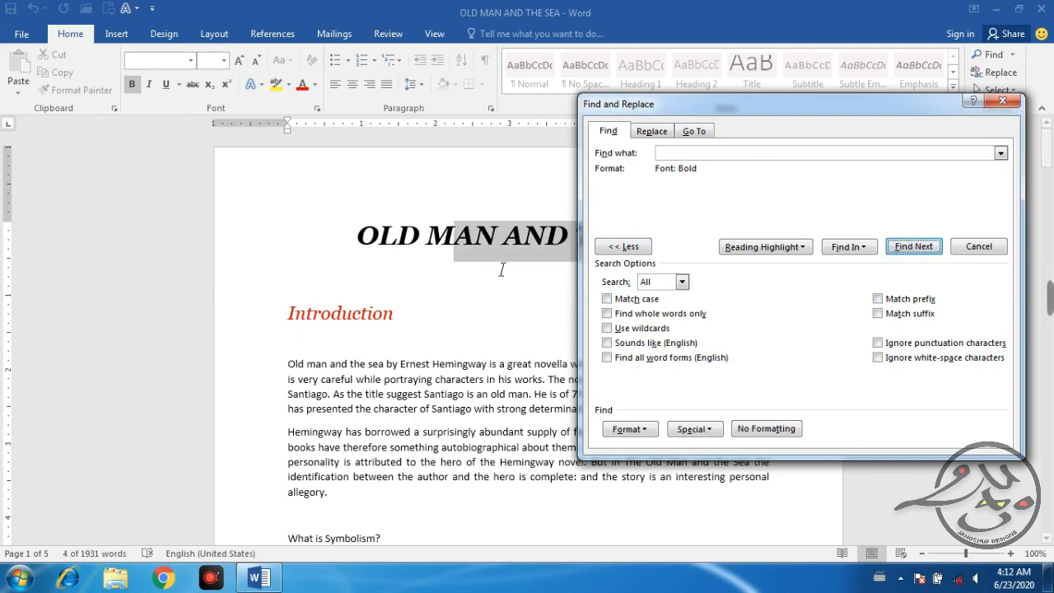
click(899, 249)
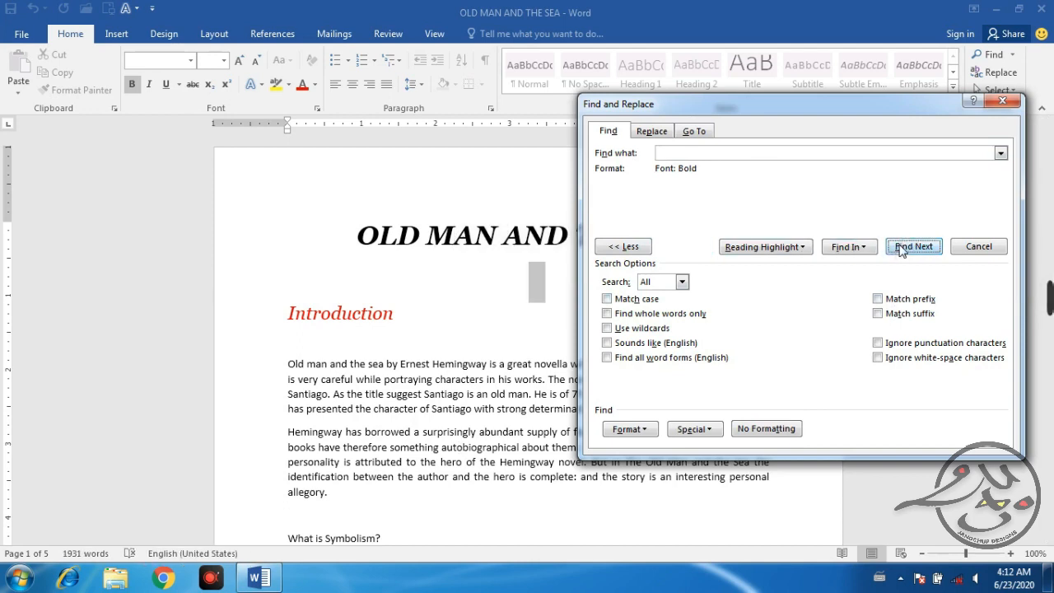
drag(811, 102, 915, 74)
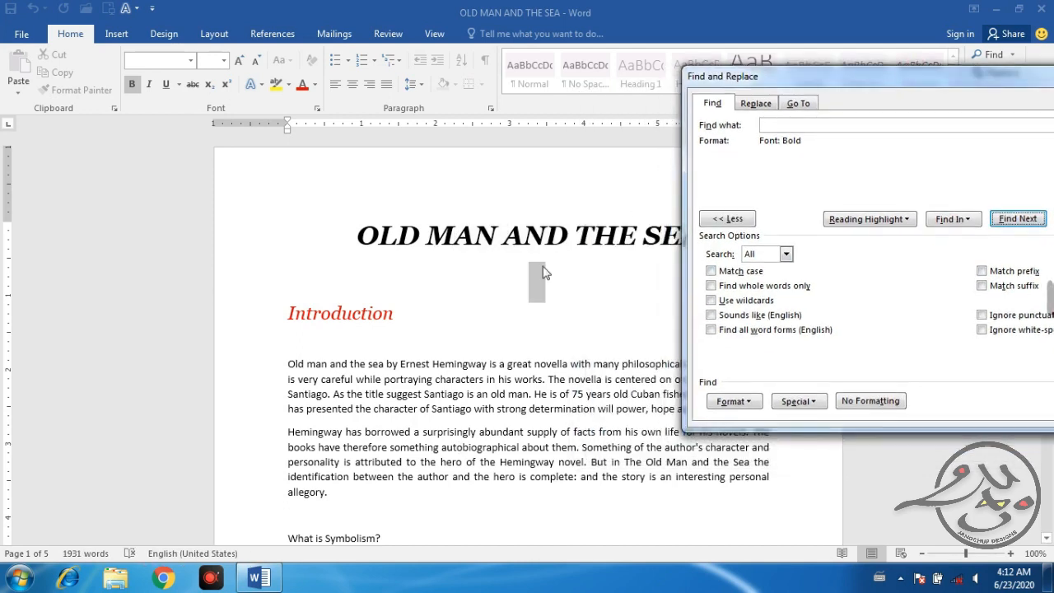
click(1003, 222)
click(1002, 221)
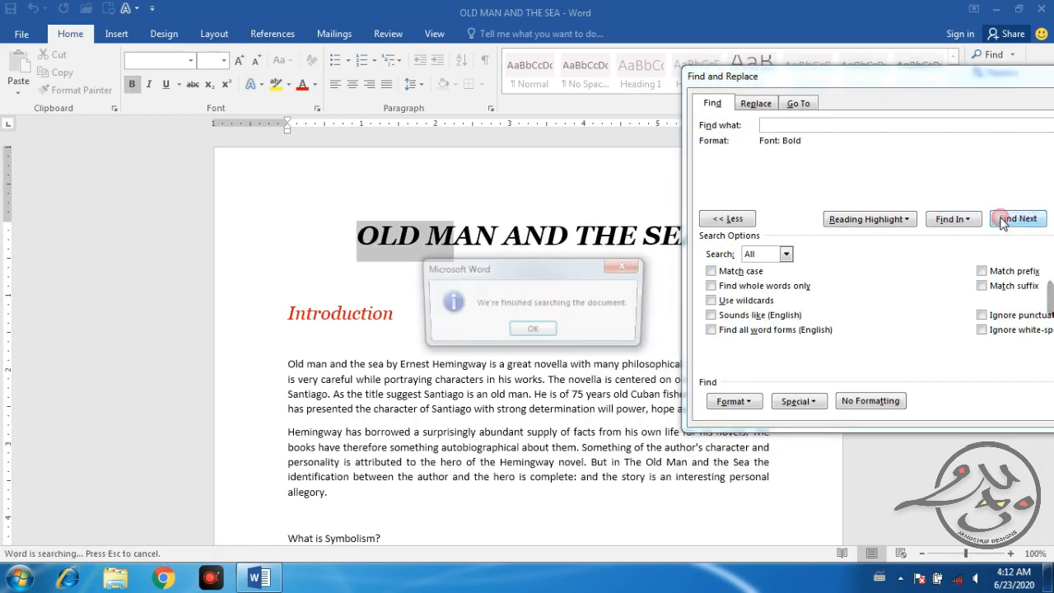
click(536, 331)
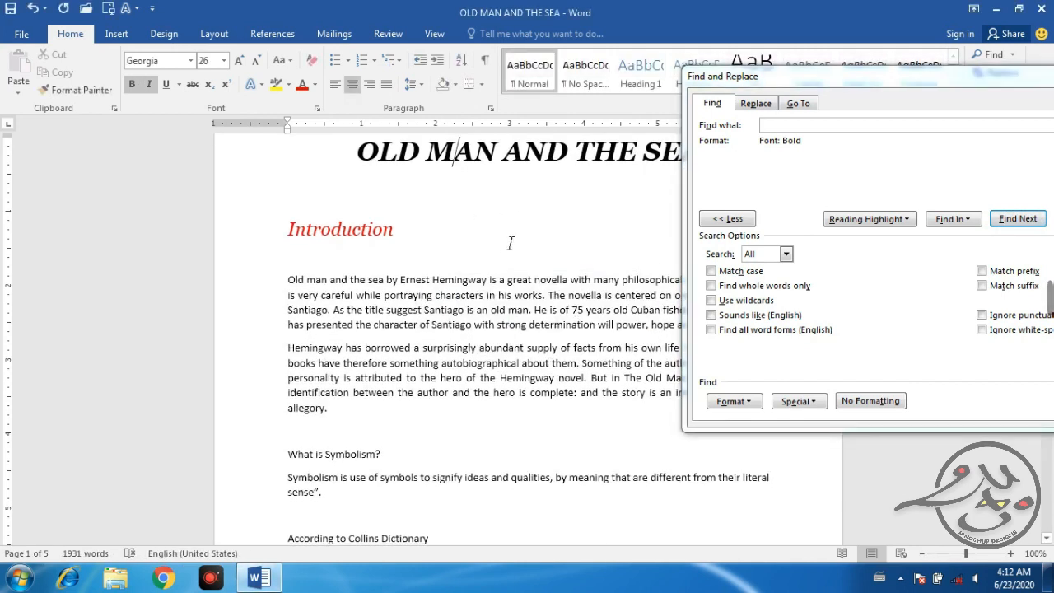
Change the font style in the search format to Italic.
scroll(510, 243, up, 2)
click(735, 401)
click(754, 419)
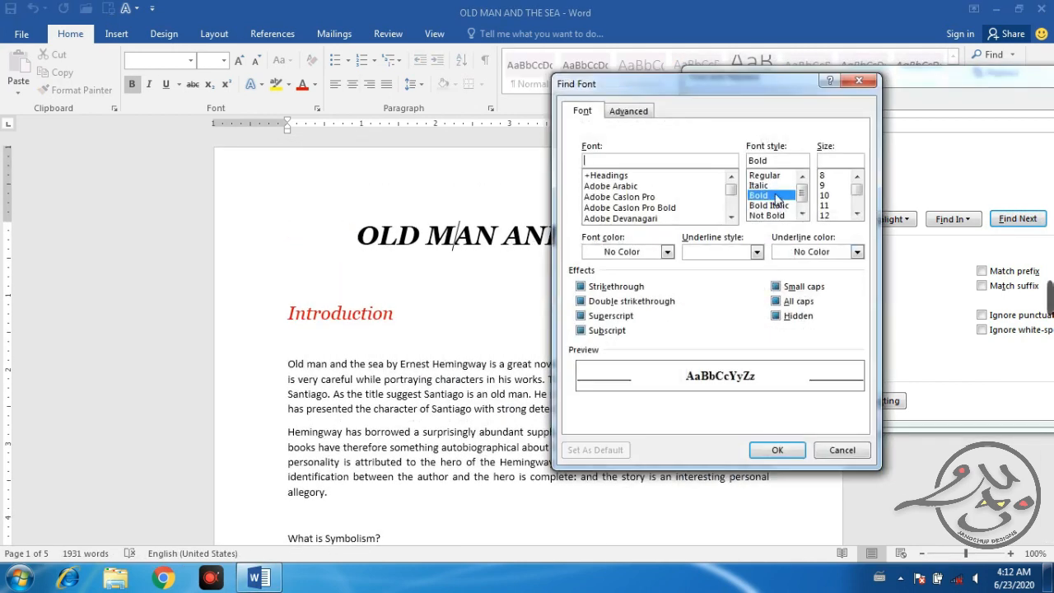
click(773, 186)
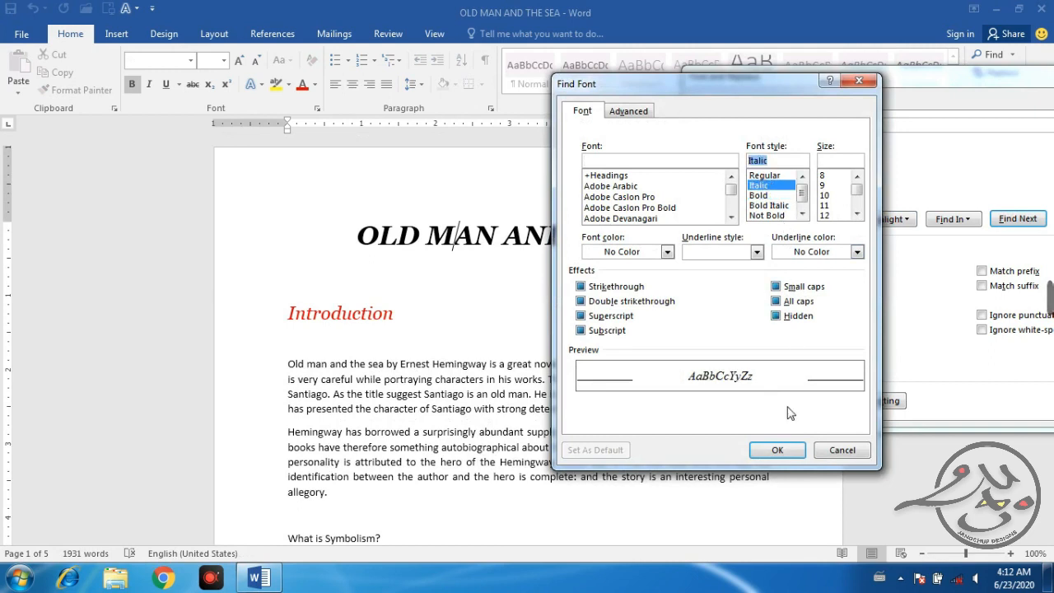
click(777, 450)
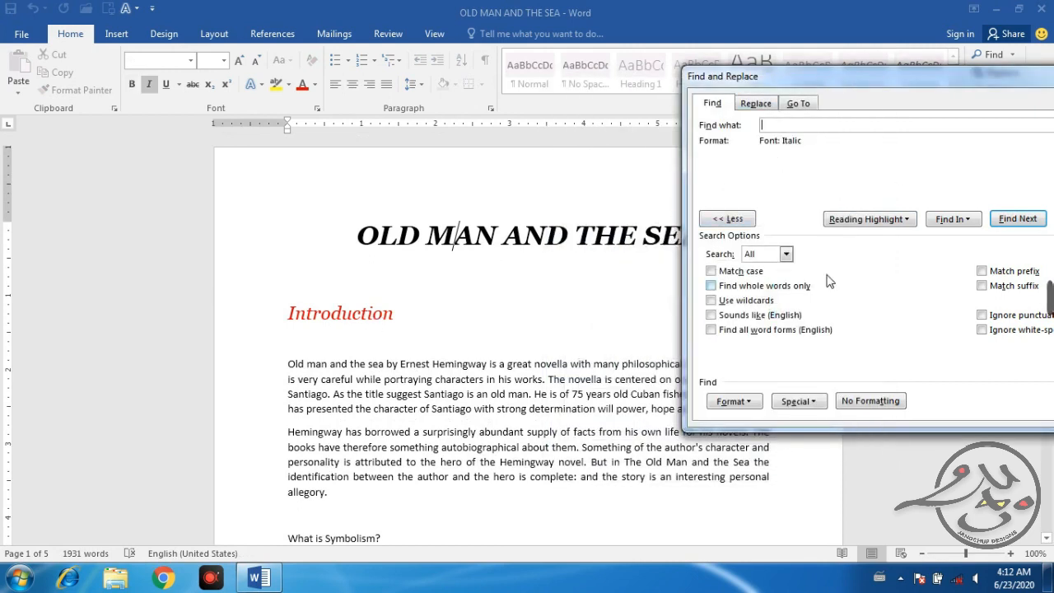
Search for italic text and step through its occurrences around the title.
click(1009, 219)
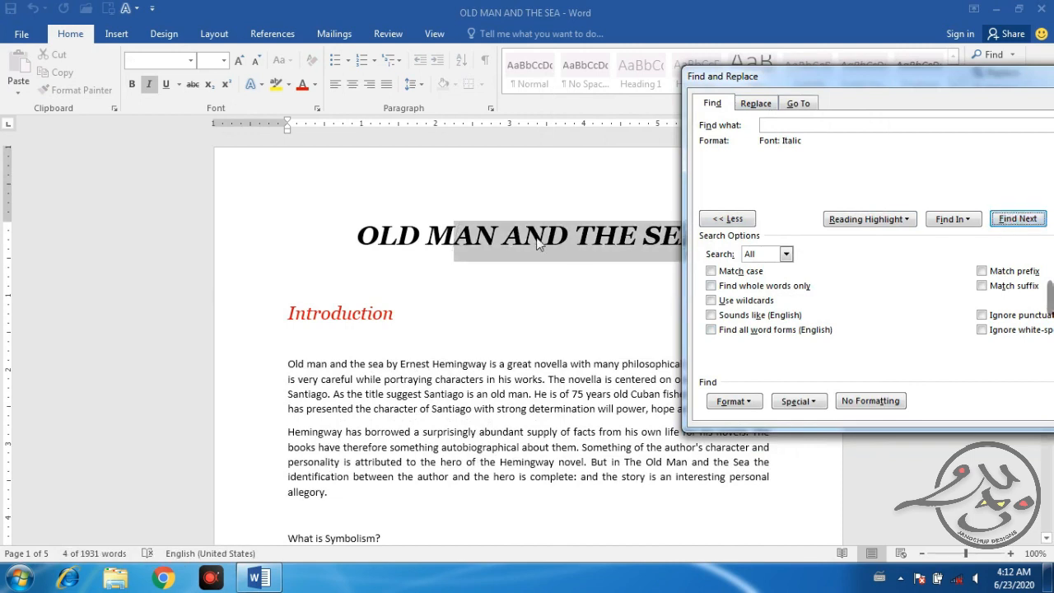
click(1010, 220)
click(1010, 220)
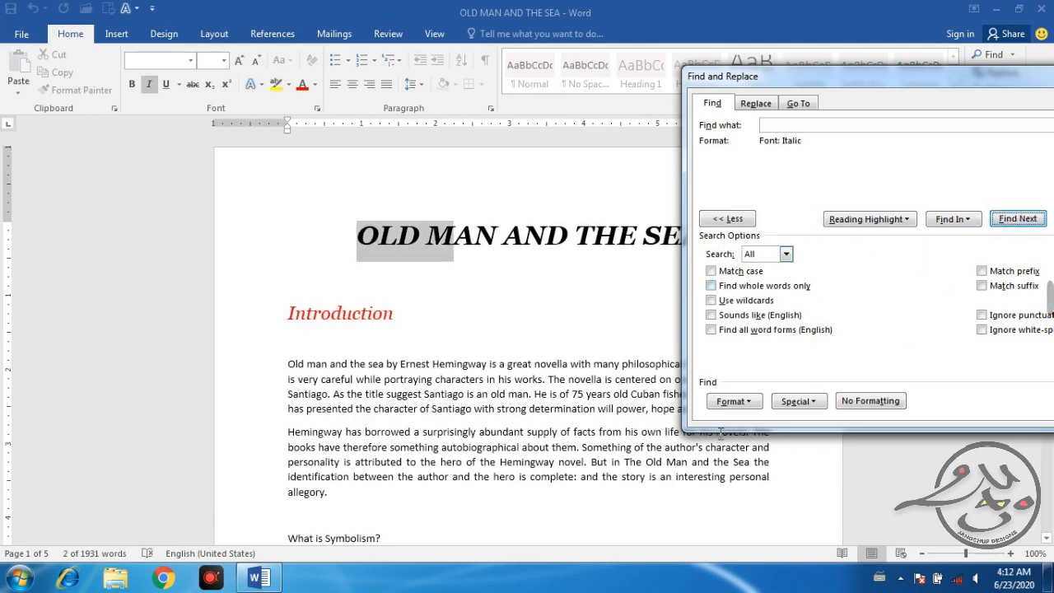
Examine the font style choices and the list of styles available as search formats.
click(734, 401)
click(743, 419)
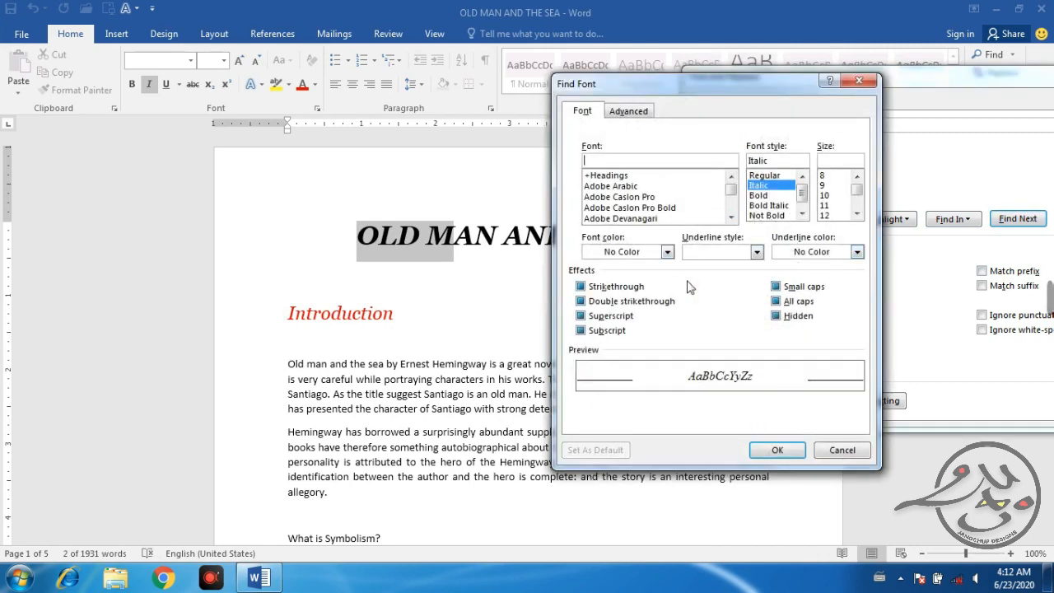
scroll(804, 206, down, 1)
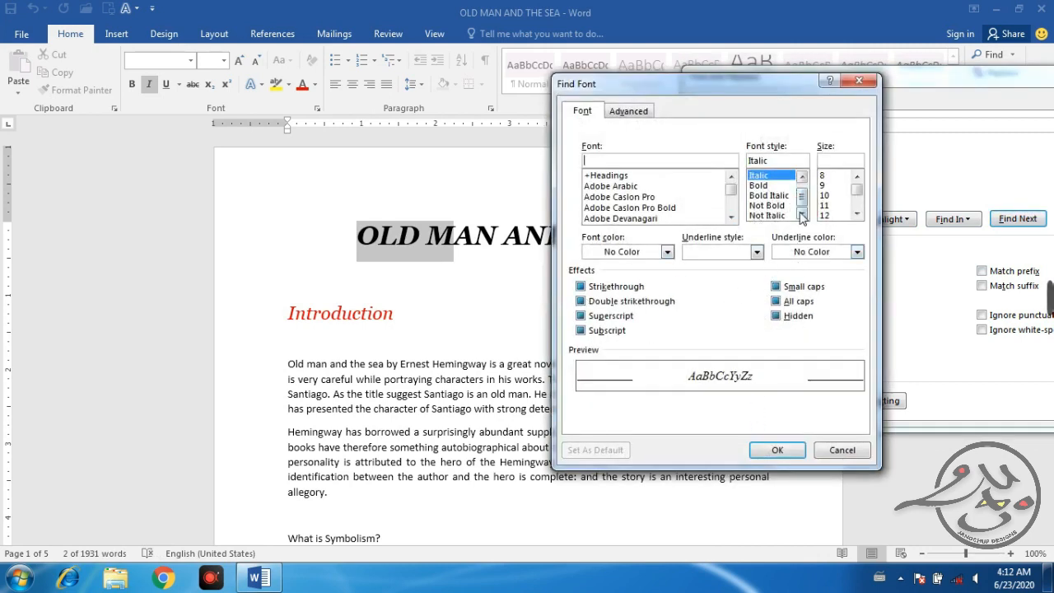
click(832, 452)
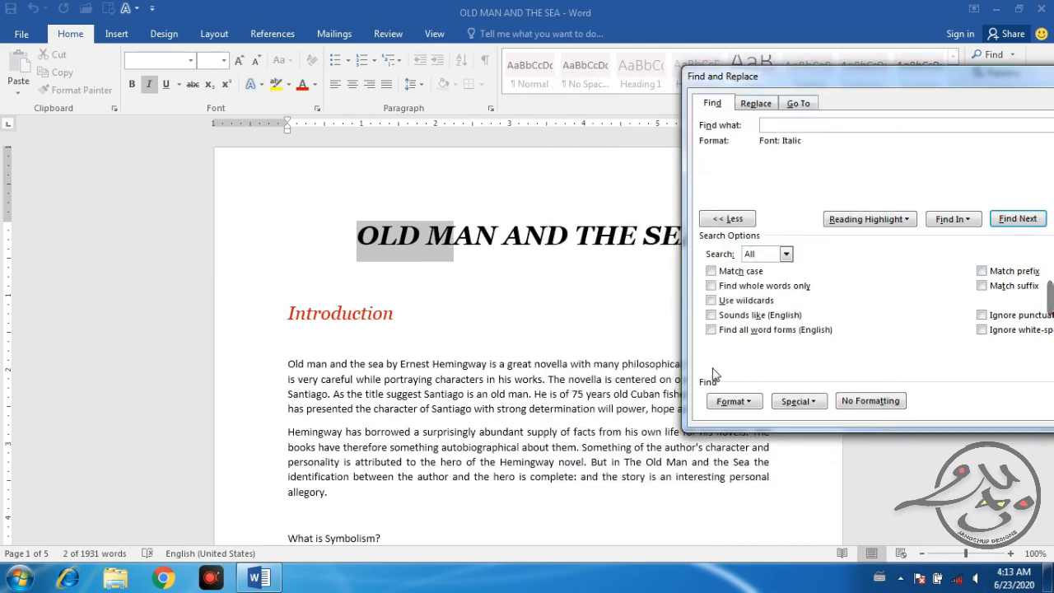
click(731, 401)
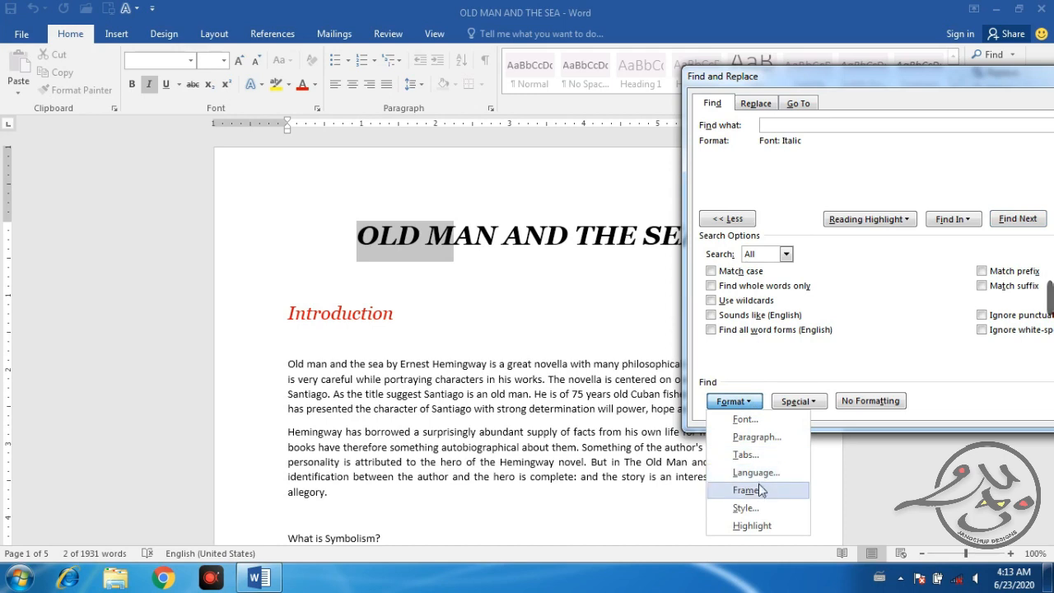
click(744, 508)
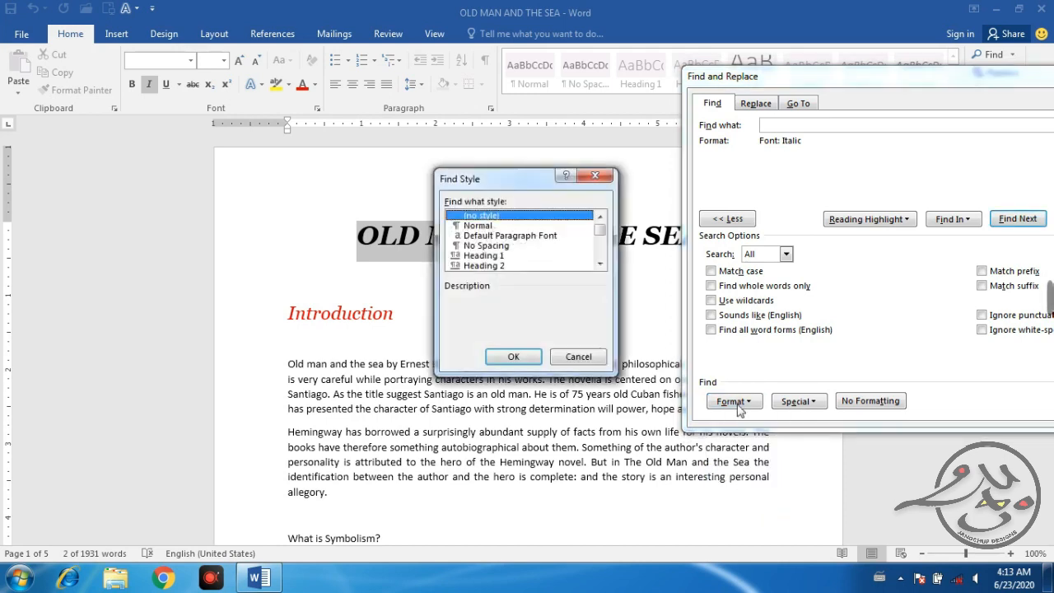
click(580, 357)
Apply the Heading 1 style to the Introduction heading.
click(543, 233)
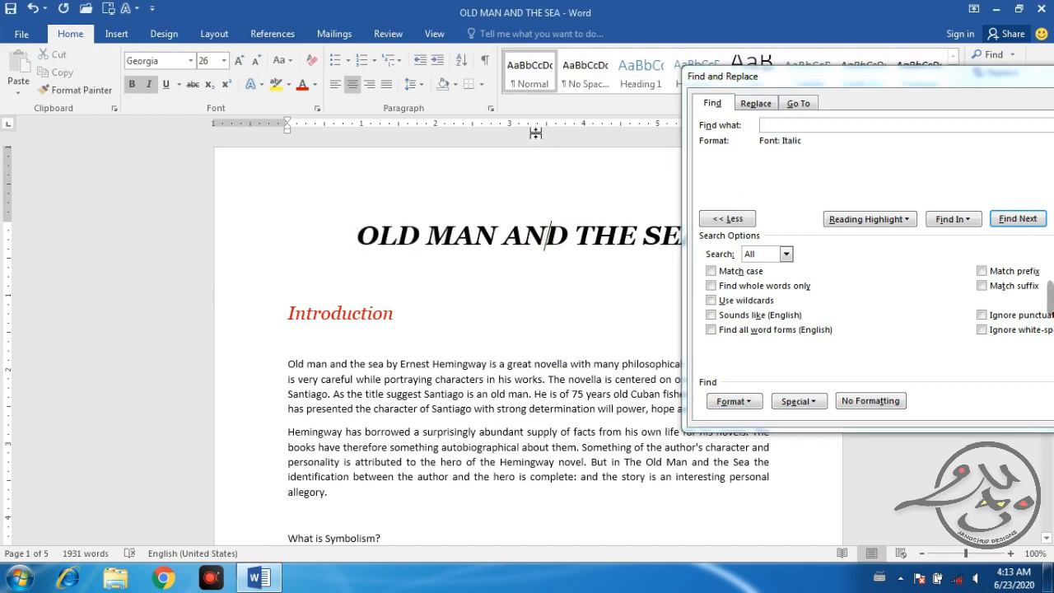
click(377, 313)
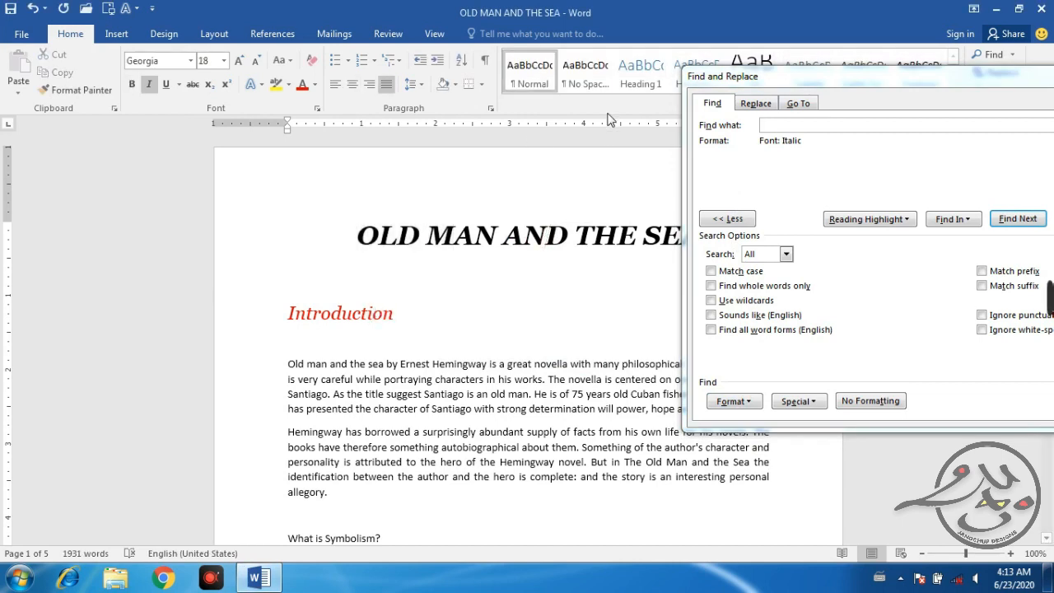
click(651, 75)
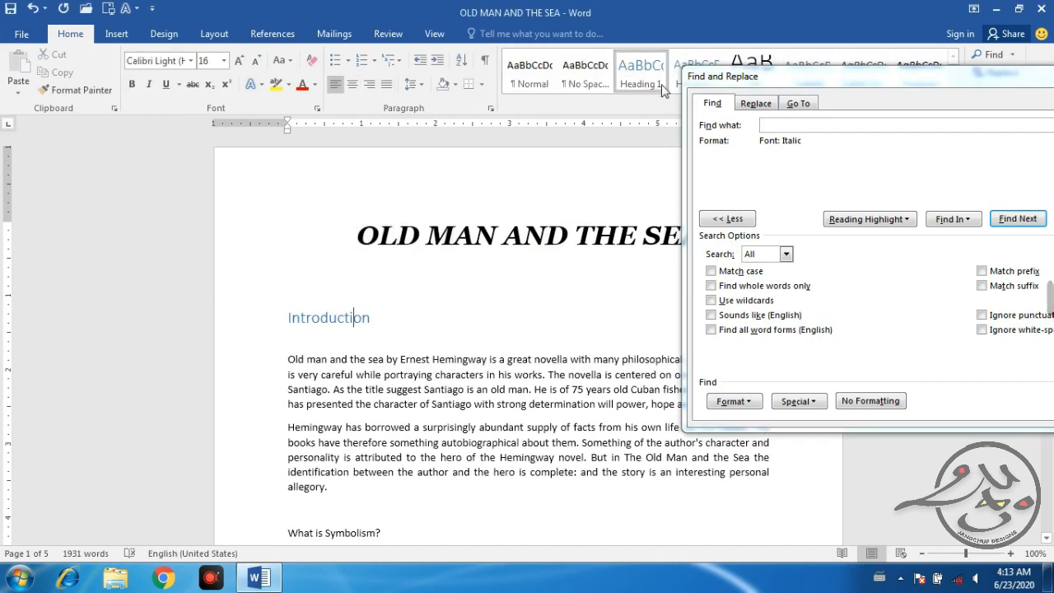
Apply the Emphasis style to the first paragraph under Introduction, up to "has presented the character of Santiago".
drag(820, 82, 815, 104)
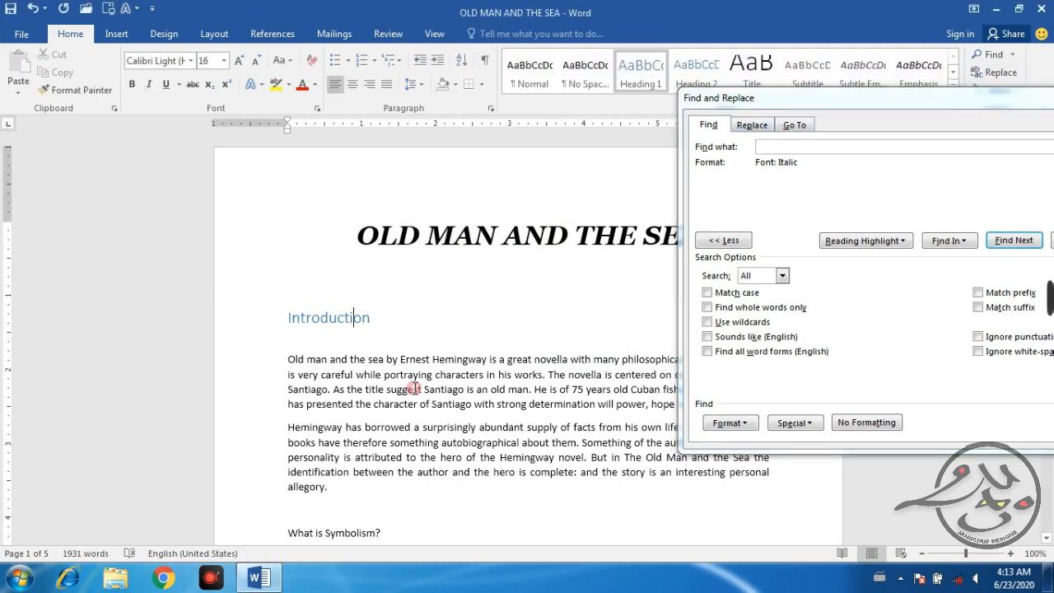
click(454, 376)
drag(809, 97, 807, 164)
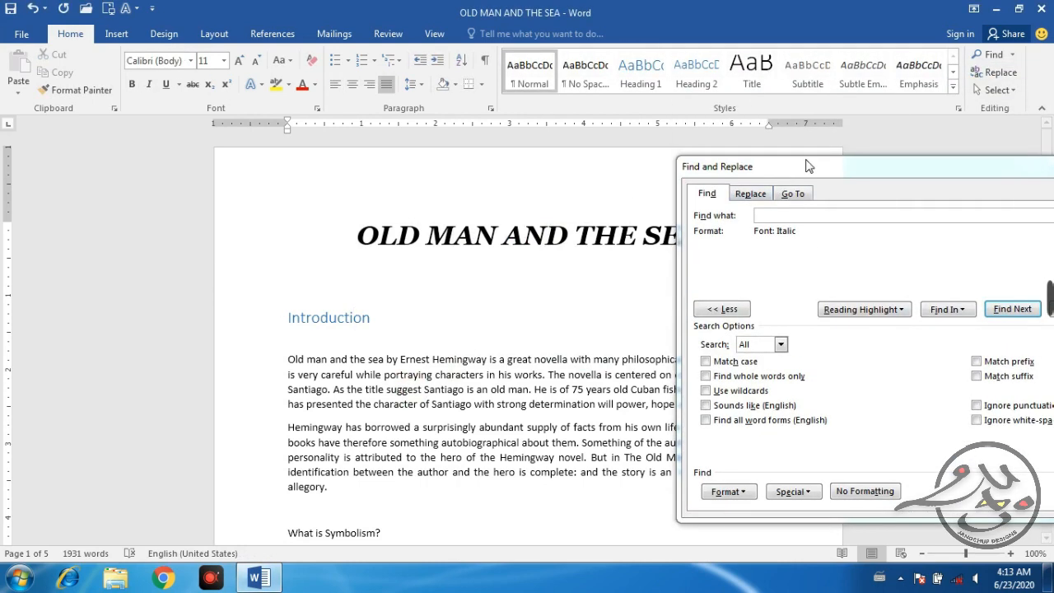
click(910, 83)
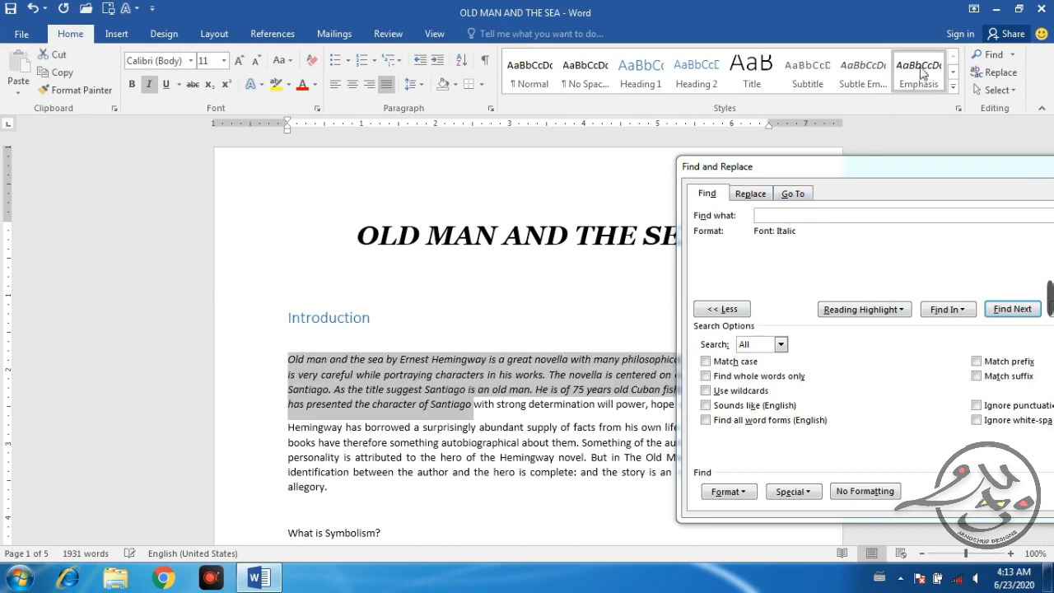
click(542, 388)
Add the Heading 1 style to the search format.
drag(769, 169, 593, 98)
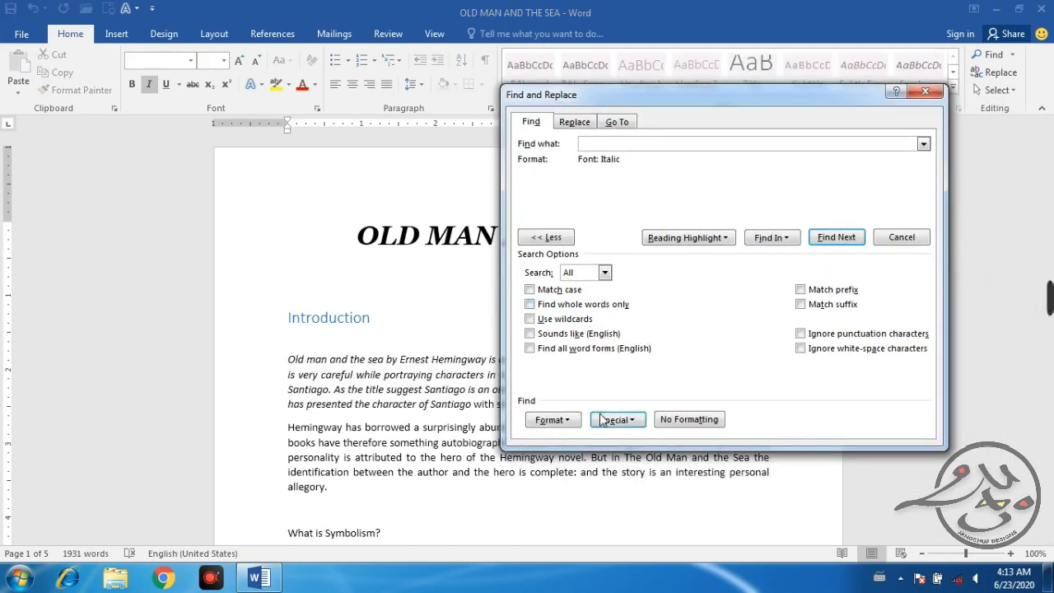
click(550, 420)
click(573, 527)
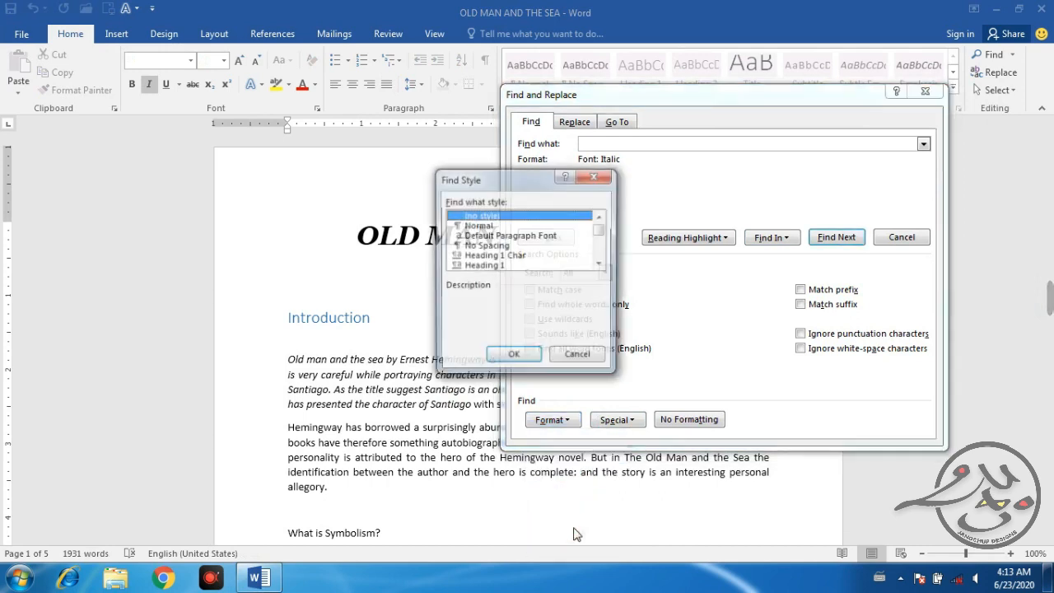
drag(600, 227, 603, 230)
click(601, 217)
click(601, 218)
click(602, 217)
click(601, 218)
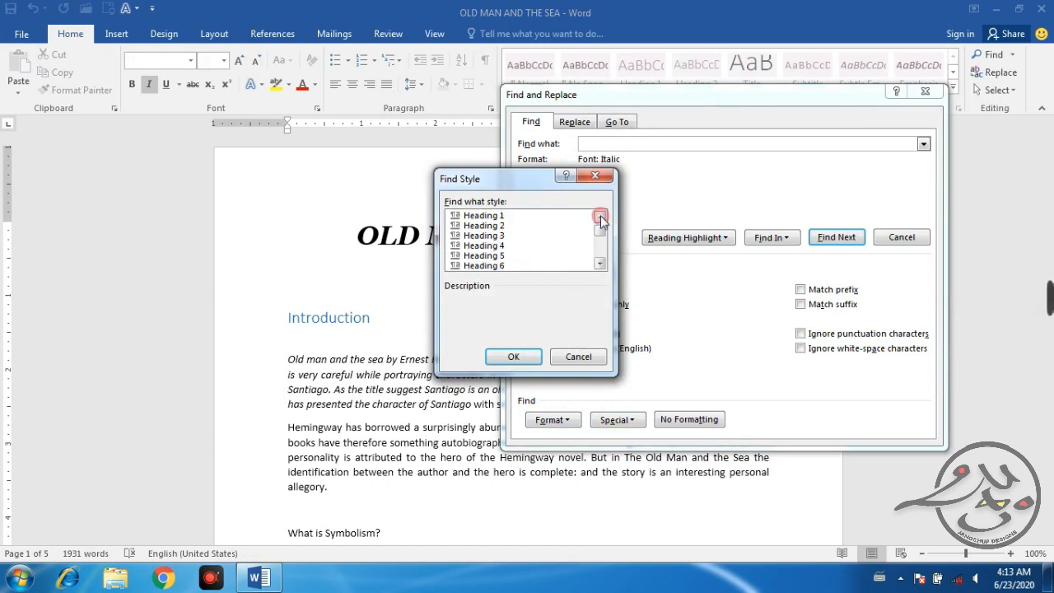
click(523, 217)
click(514, 356)
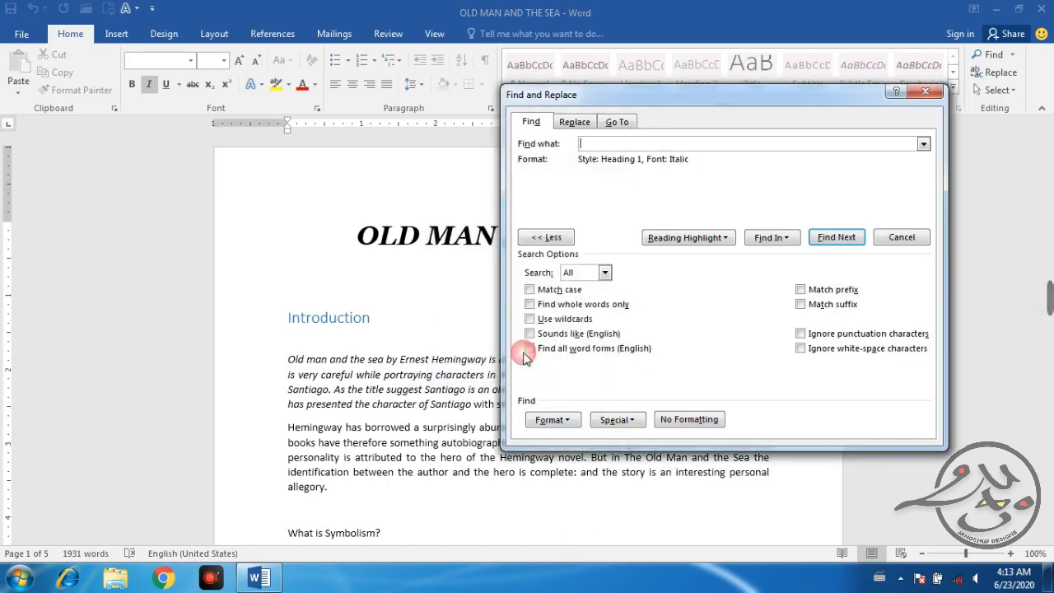
Search for italic Heading 1 text, and check the formatting of the title and the Introduction heading.
click(830, 241)
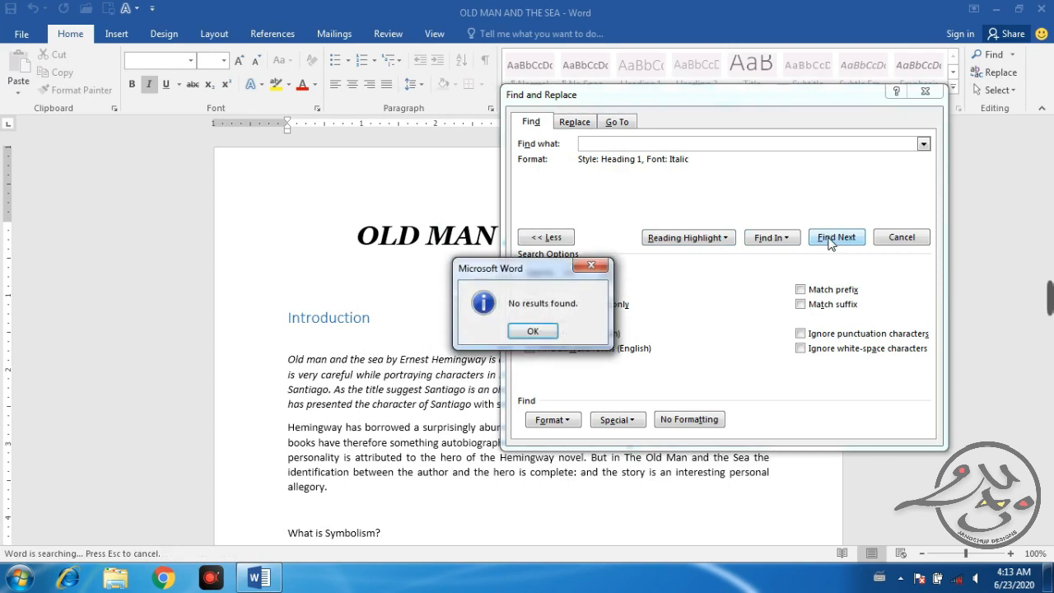
click(533, 331)
scroll(449, 213, up, 5)
click(451, 219)
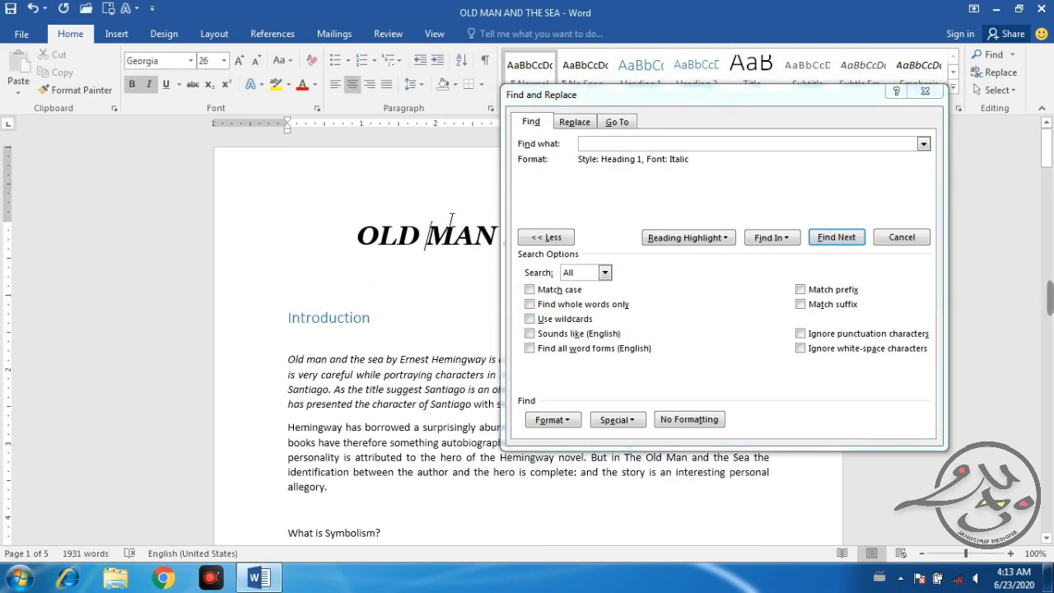
click(368, 317)
drag(701, 97, 713, 136)
click(369, 317)
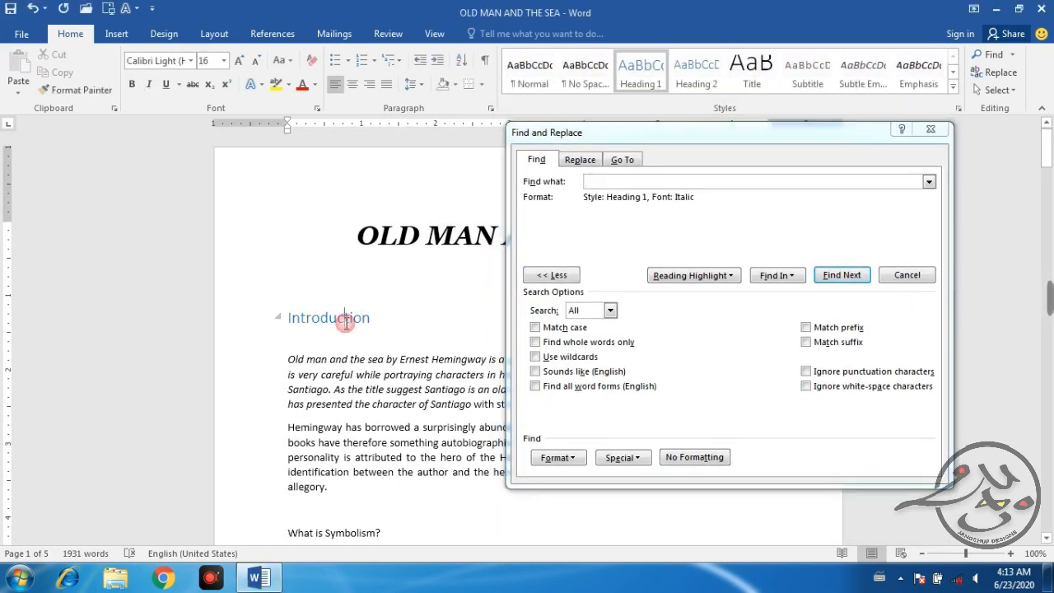
drag(695, 134, 716, 99)
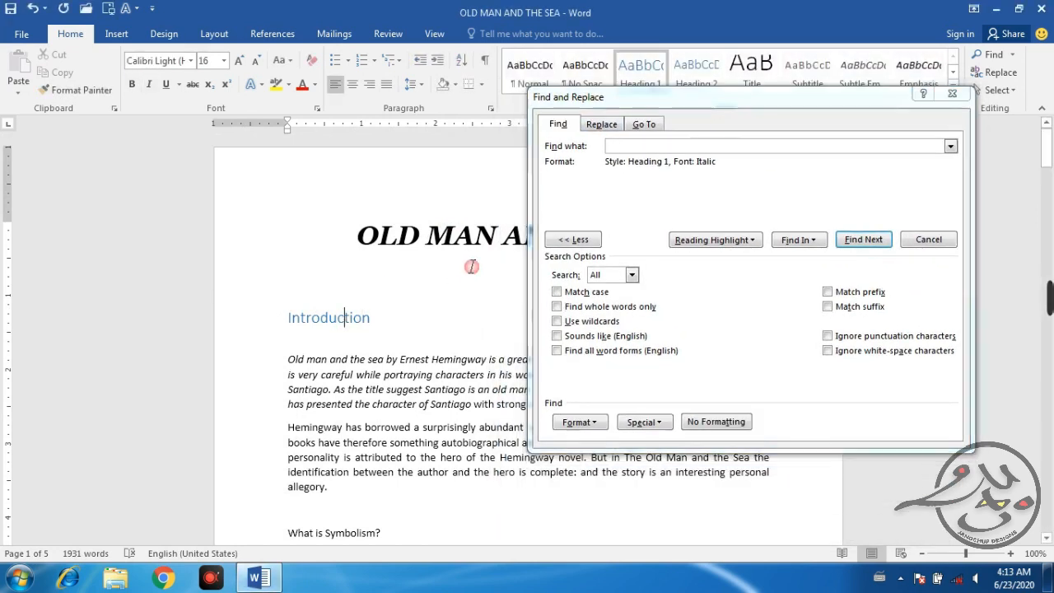
click(379, 237)
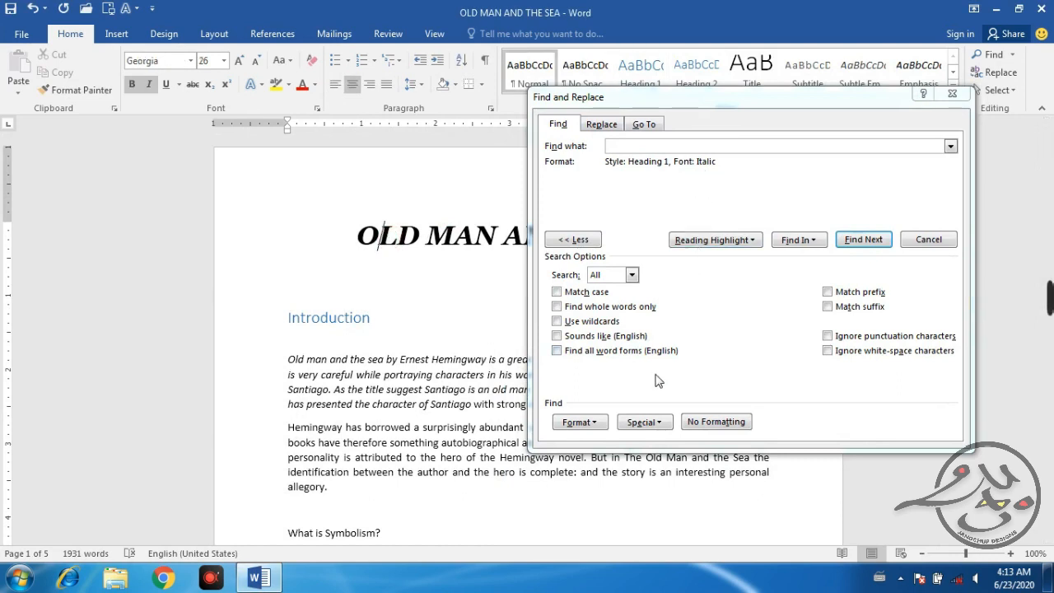
Set the font style in the search format to Regular and find the next Heading 1 text.
click(581, 422)
click(599, 439)
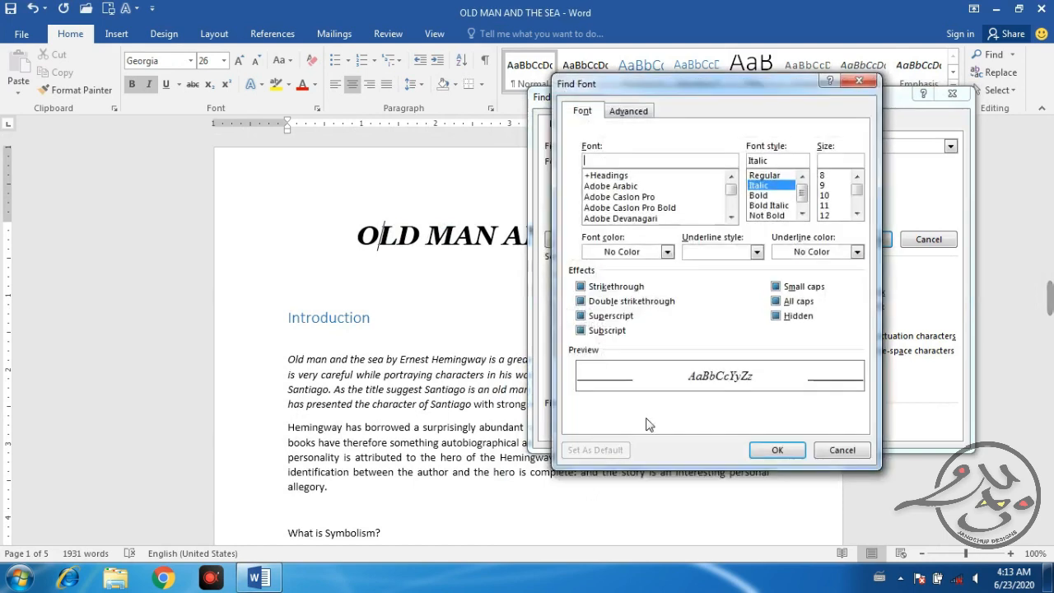
click(789, 176)
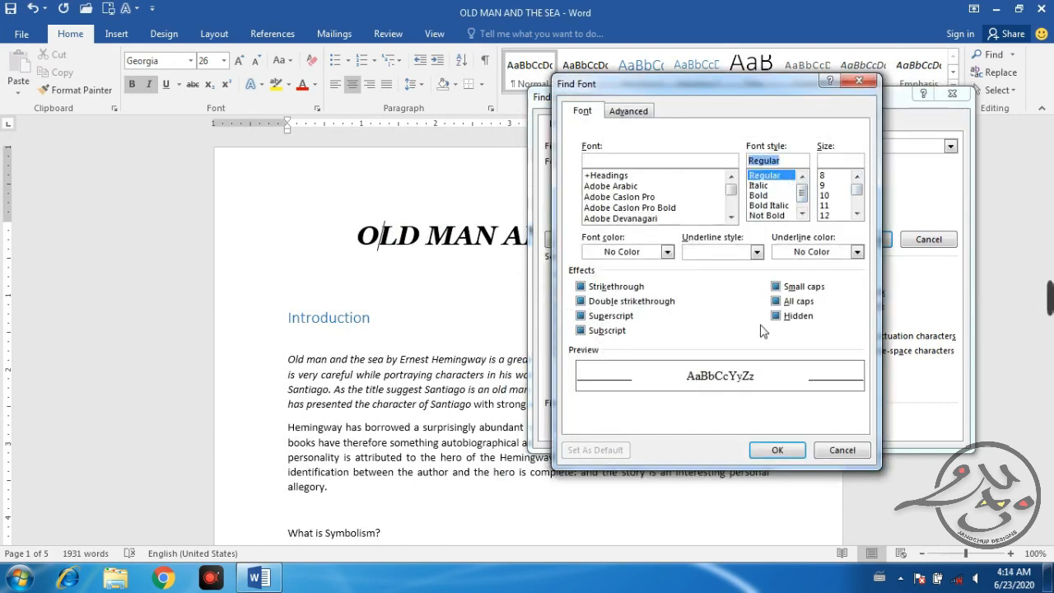
click(789, 451)
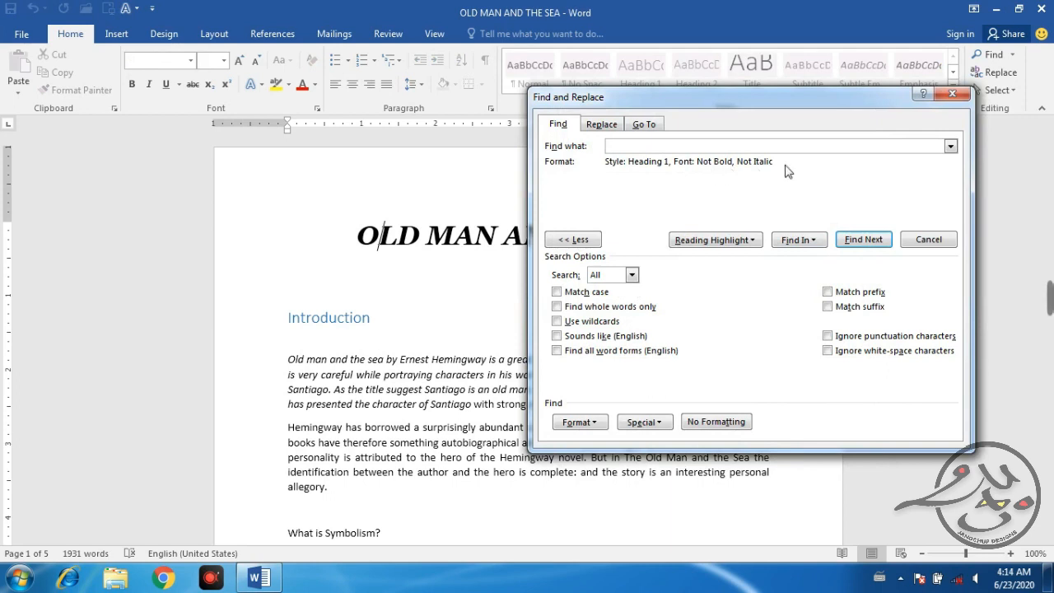
click(875, 239)
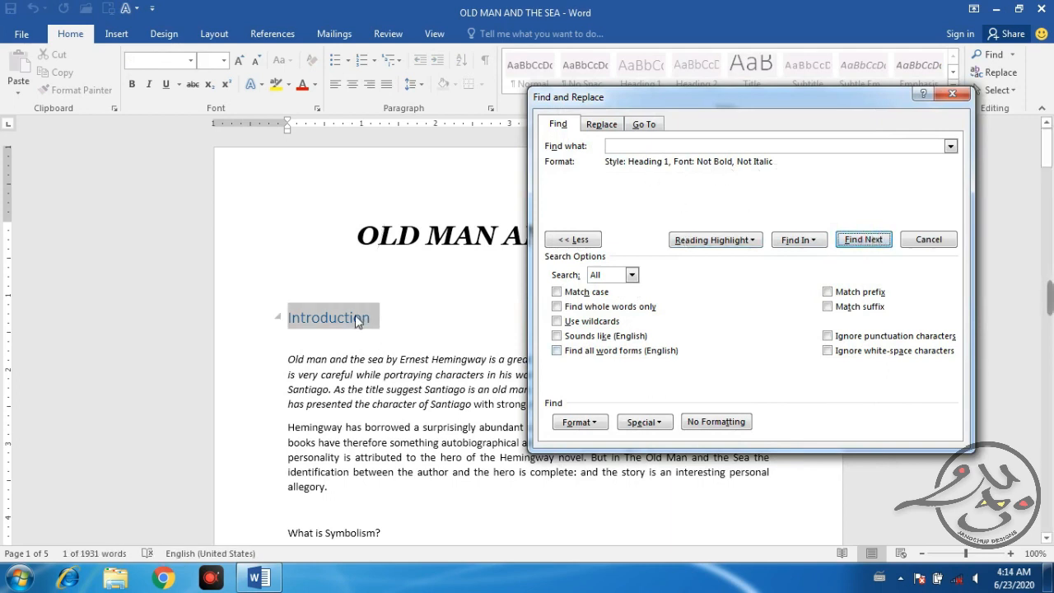
Switch from finding to replacing and examine the available format options, including the paragraph format settings.
click(581, 423)
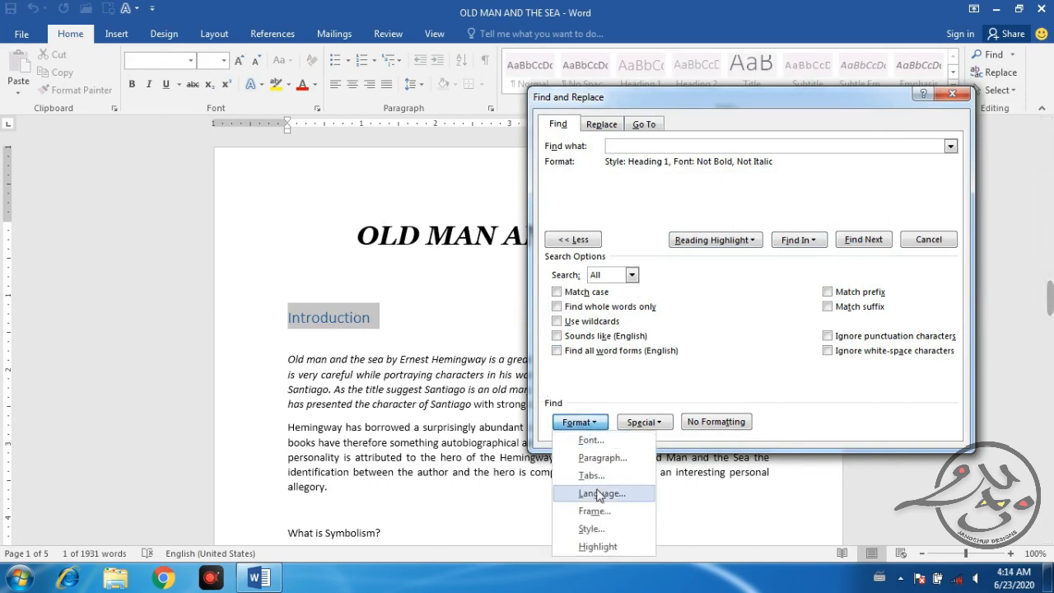
click(738, 336)
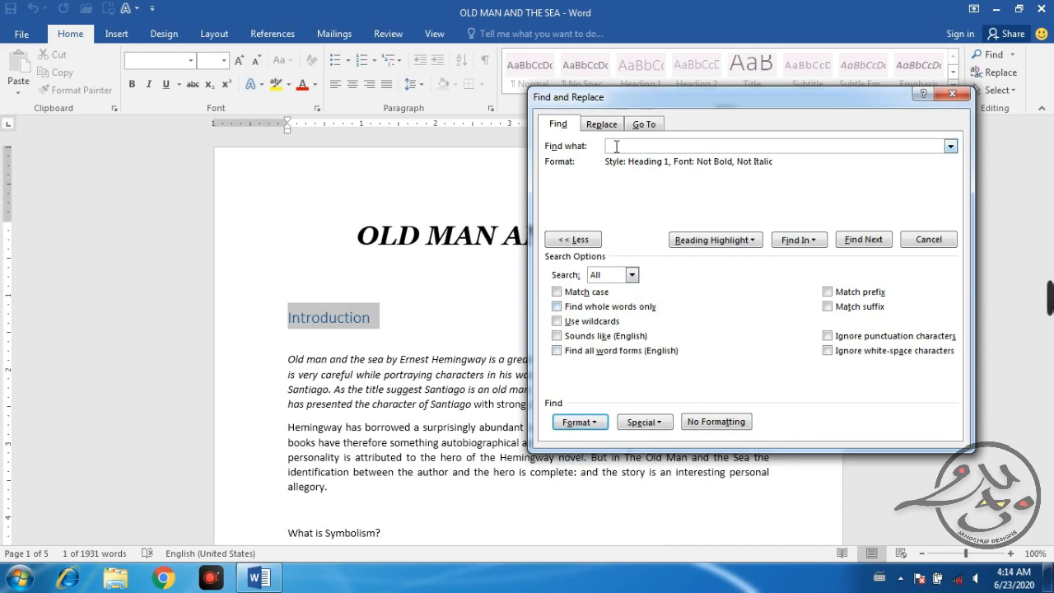
click(603, 124)
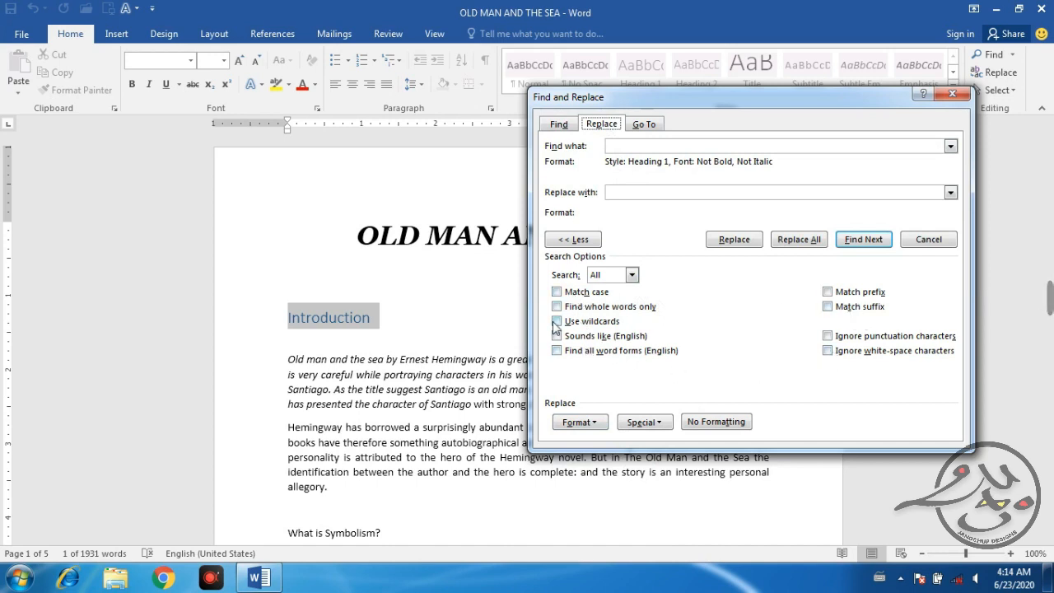
click(593, 423)
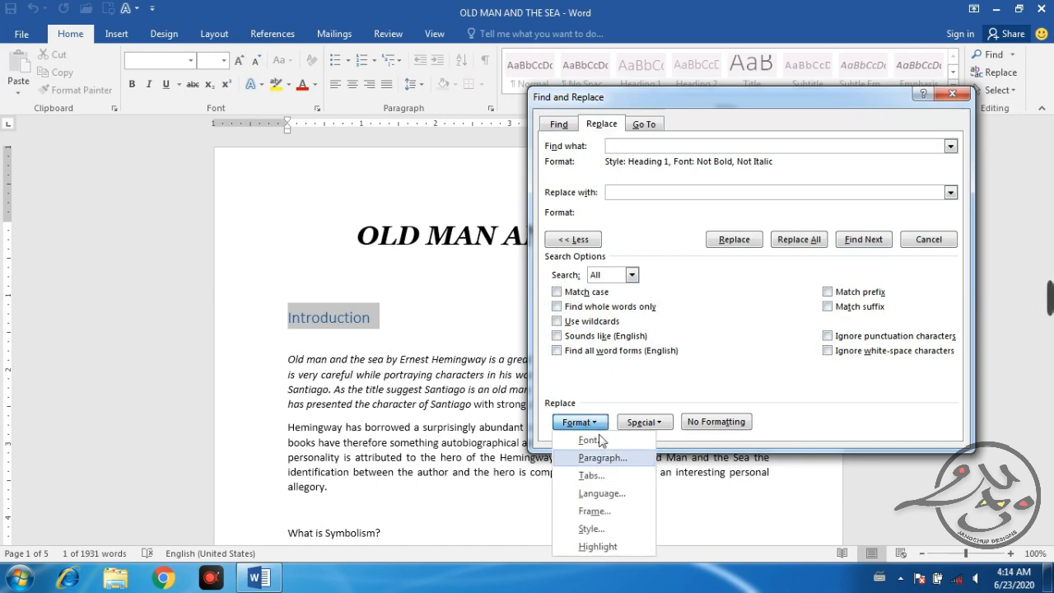
click(691, 375)
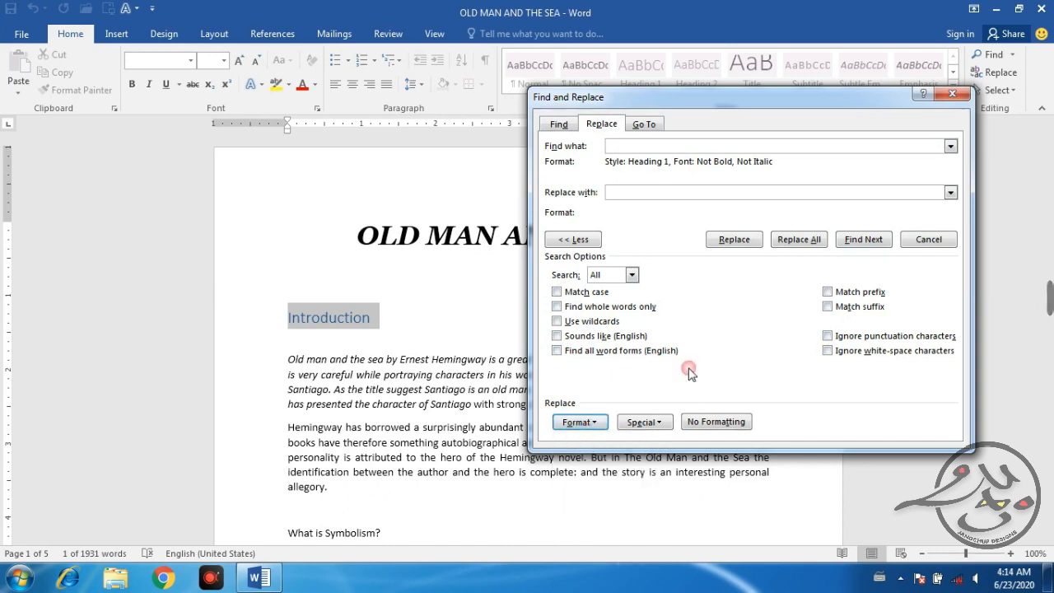
click(604, 428)
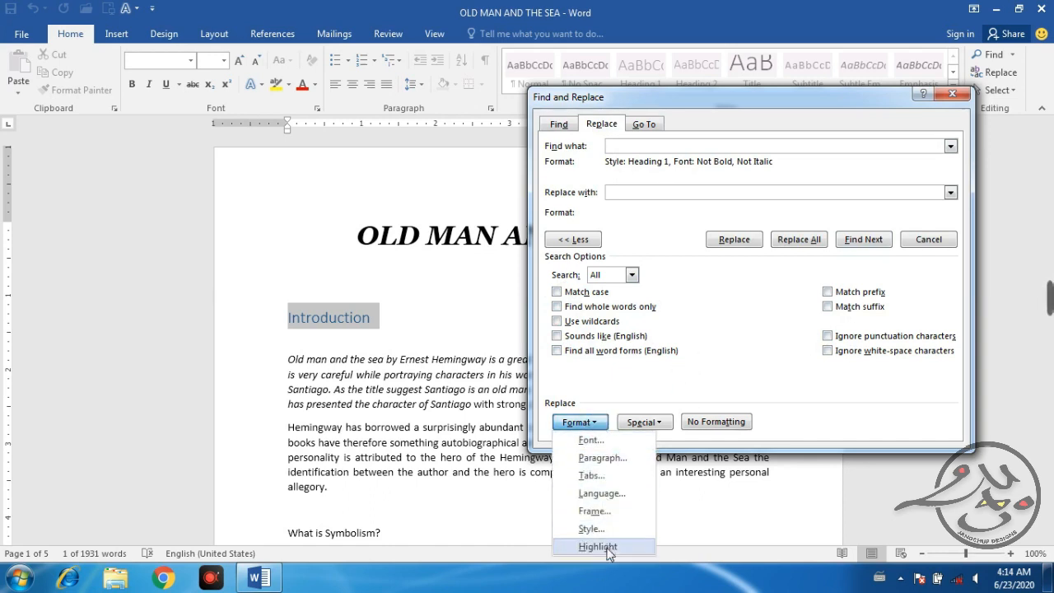
click(745, 318)
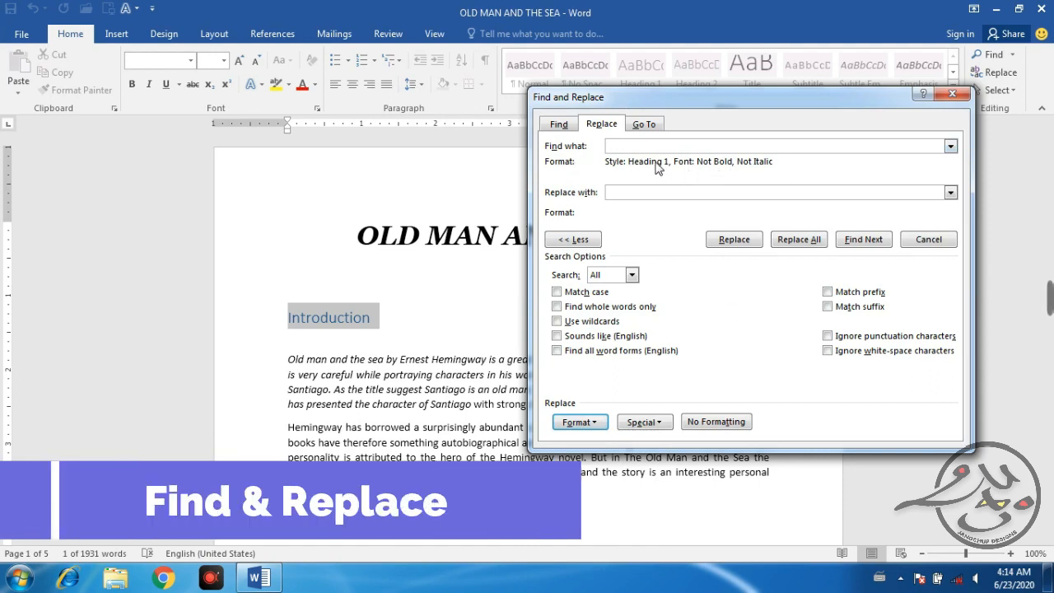
click(580, 422)
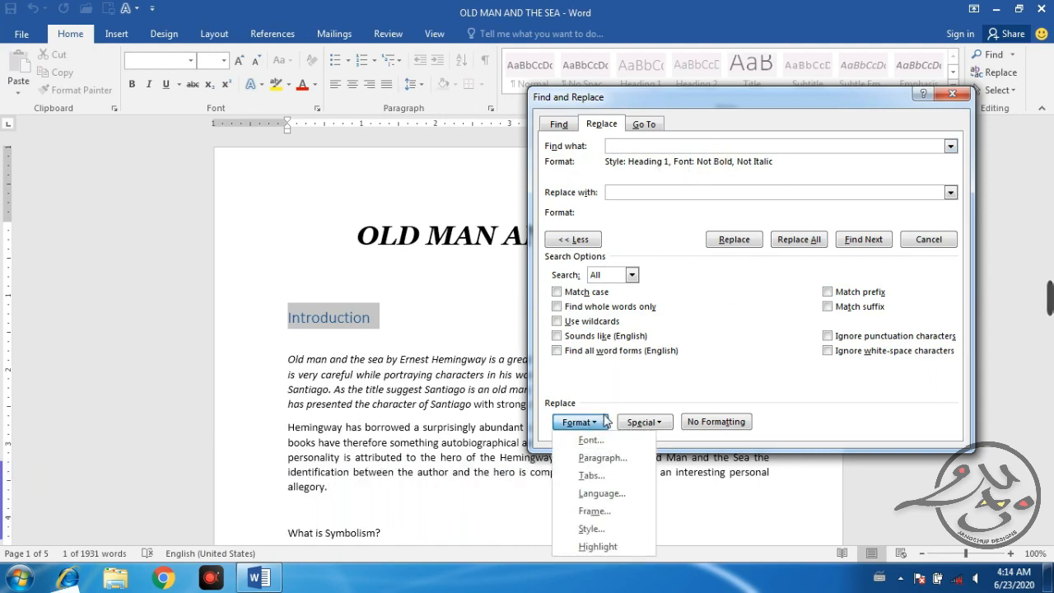
click(606, 460)
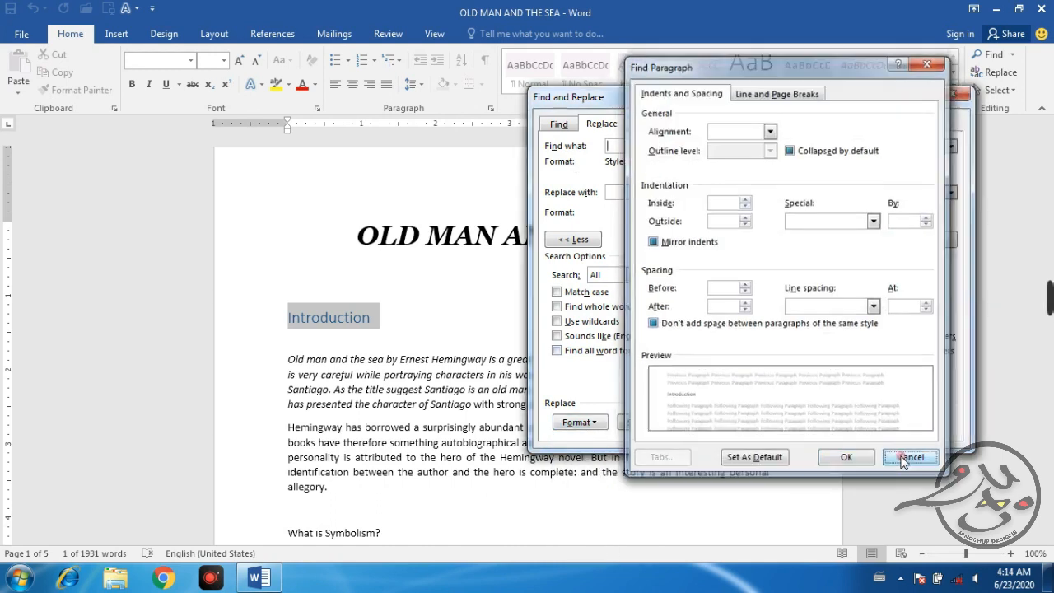
Clear the Heading 1 style from the search format by choosing no style.
click(906, 522)
click(580, 422)
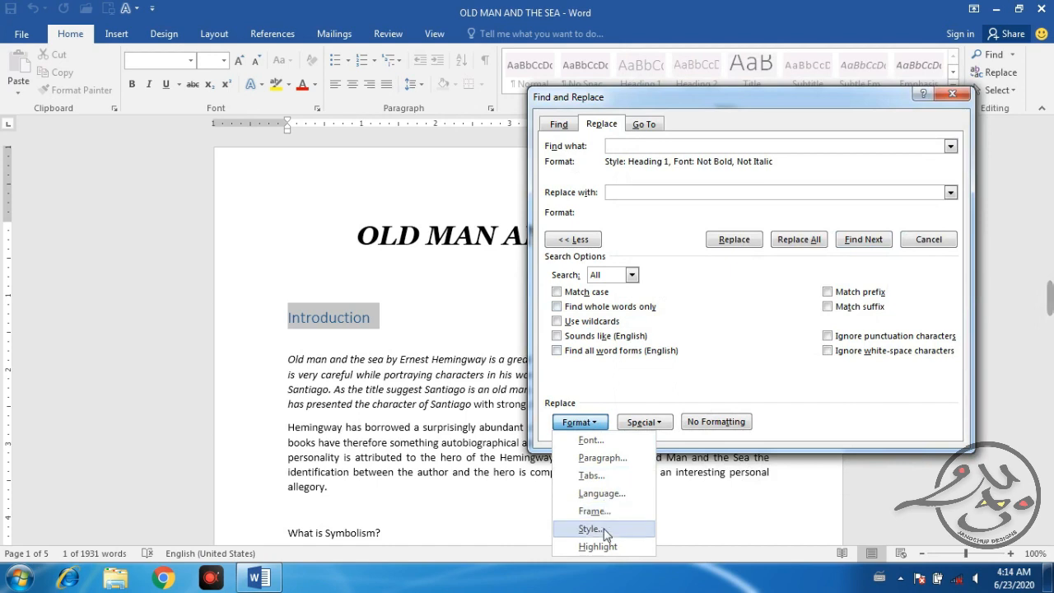
click(587, 542)
click(427, 218)
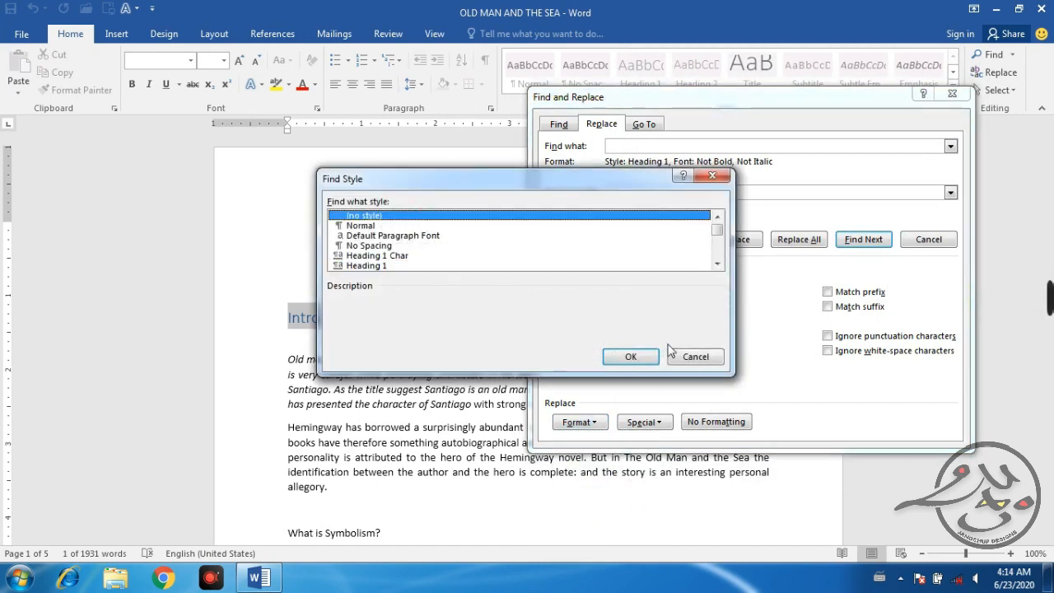
click(631, 356)
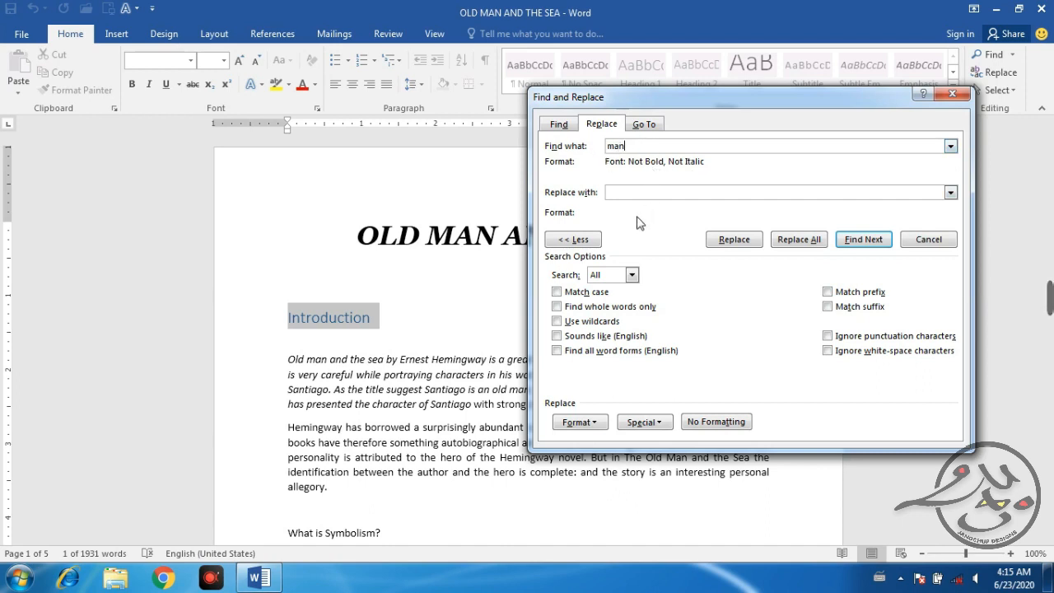
Set up the replacement of "man" with "woman", keeping the title and Introduction in view.
click(631, 192)
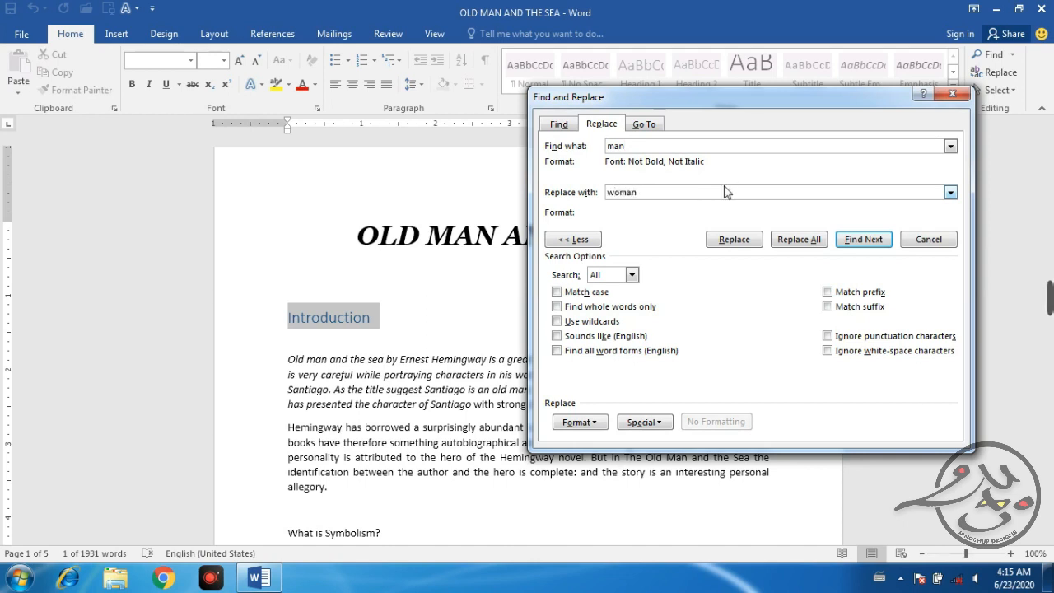
drag(686, 96, 905, 86)
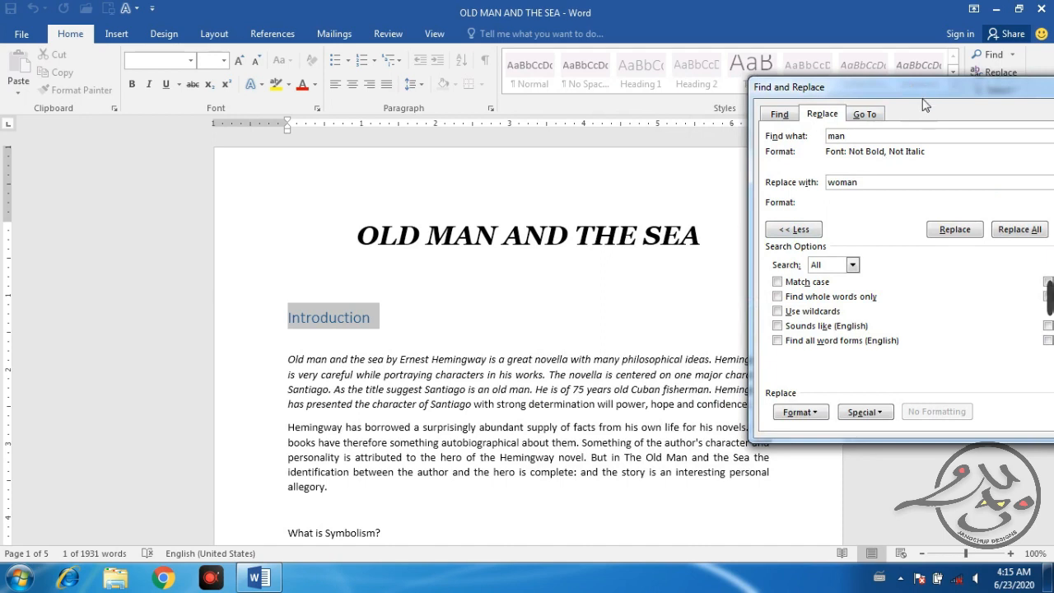
drag(924, 101, 822, 97)
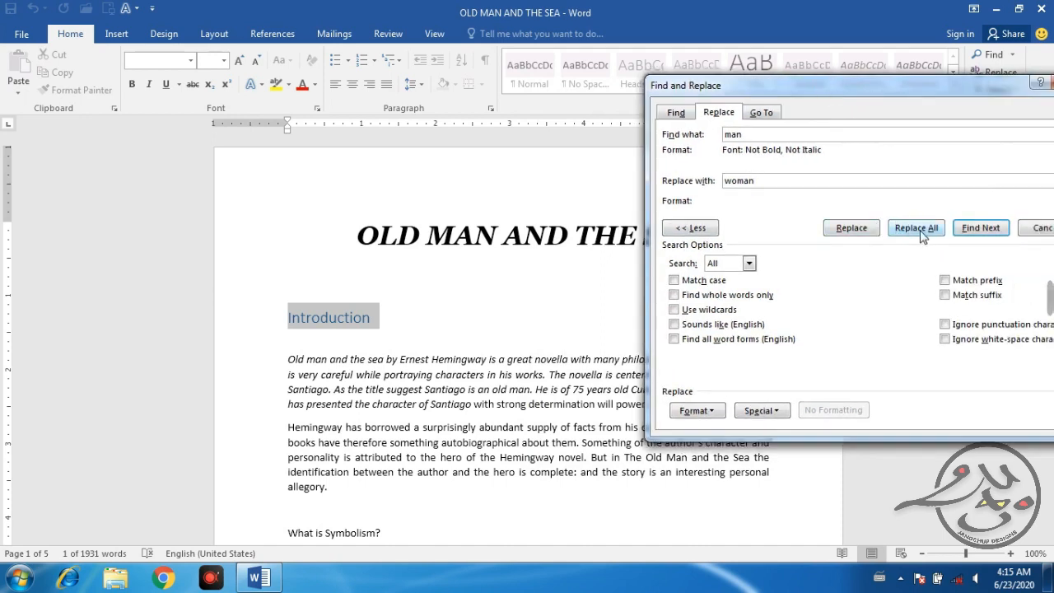
drag(919, 89, 825, 54)
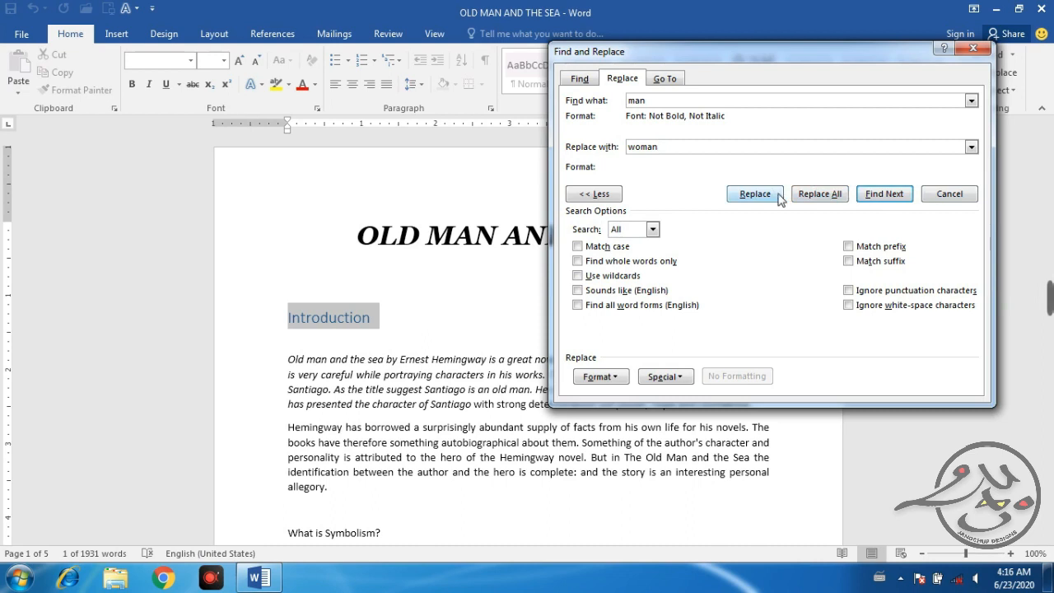
Find and replace the first occurrences of "man" with "woman" individually, and check the replaced word in the symbolism paragraph.
click(880, 198)
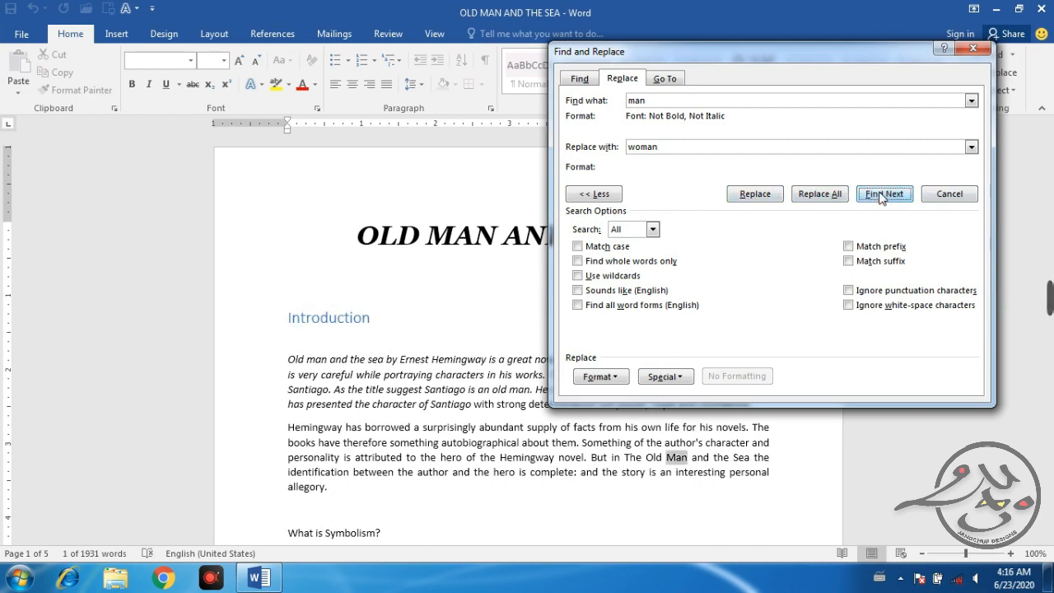
click(748, 195)
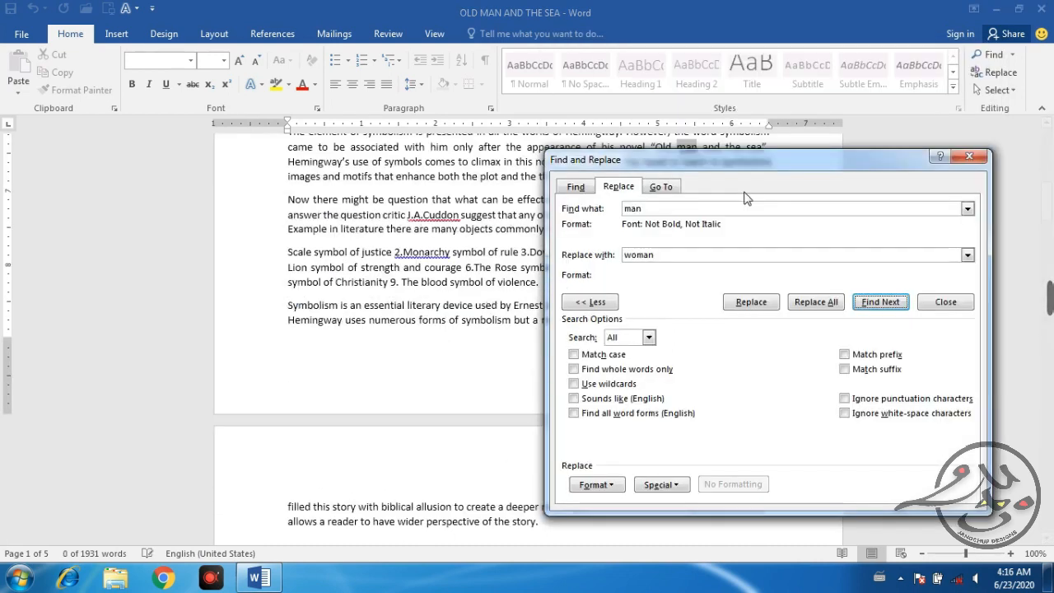
drag(709, 162, 652, 263)
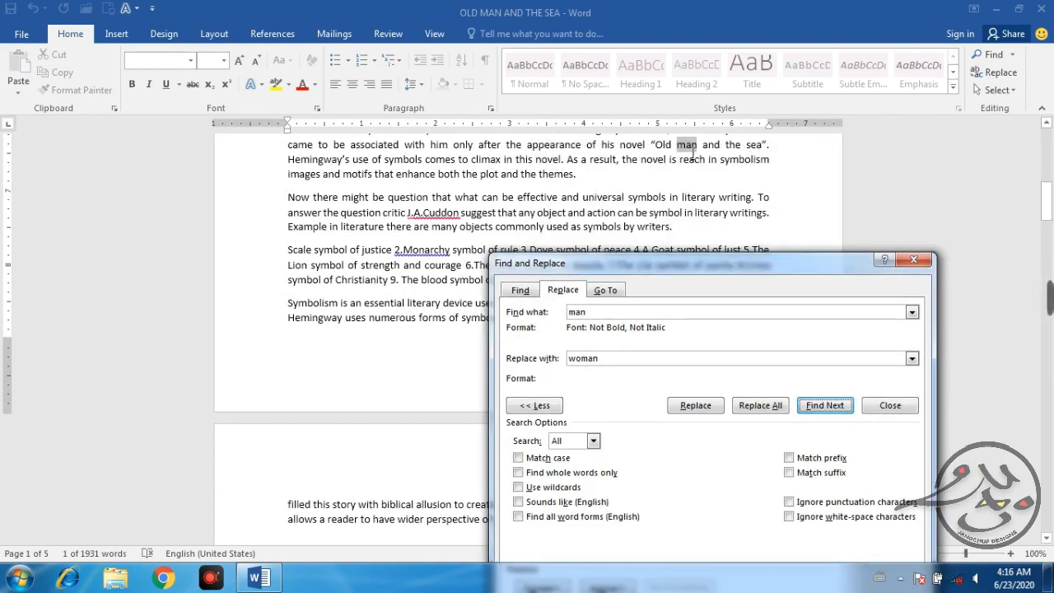
drag(733, 264, 263, 82)
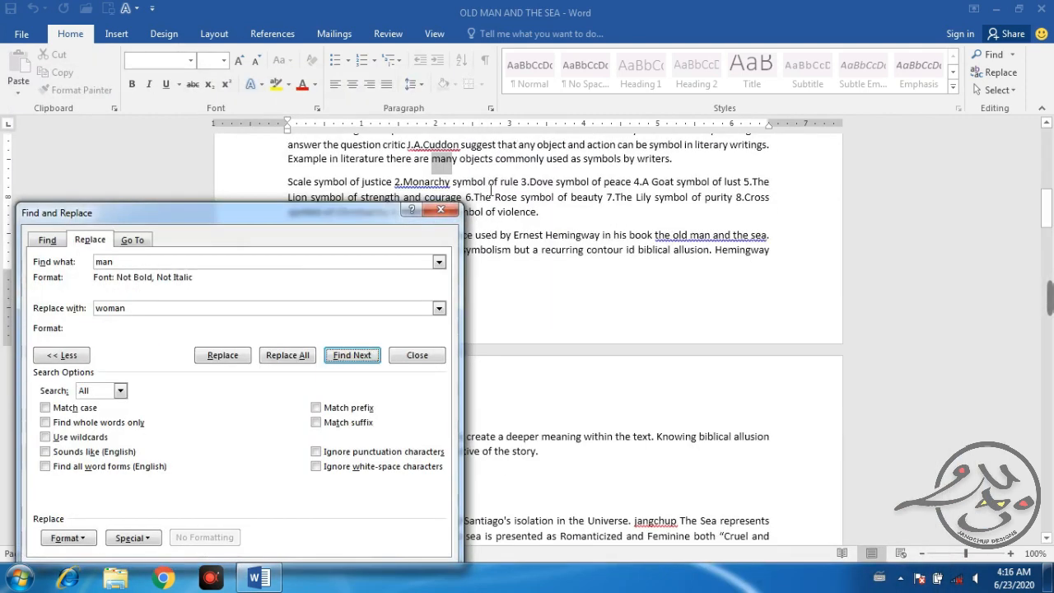
click(506, 184)
scroll(577, 186, up, 3)
drag(669, 187, 701, 186)
click(674, 214)
scroll(674, 215, down, 3)
scroll(674, 214, down, 1)
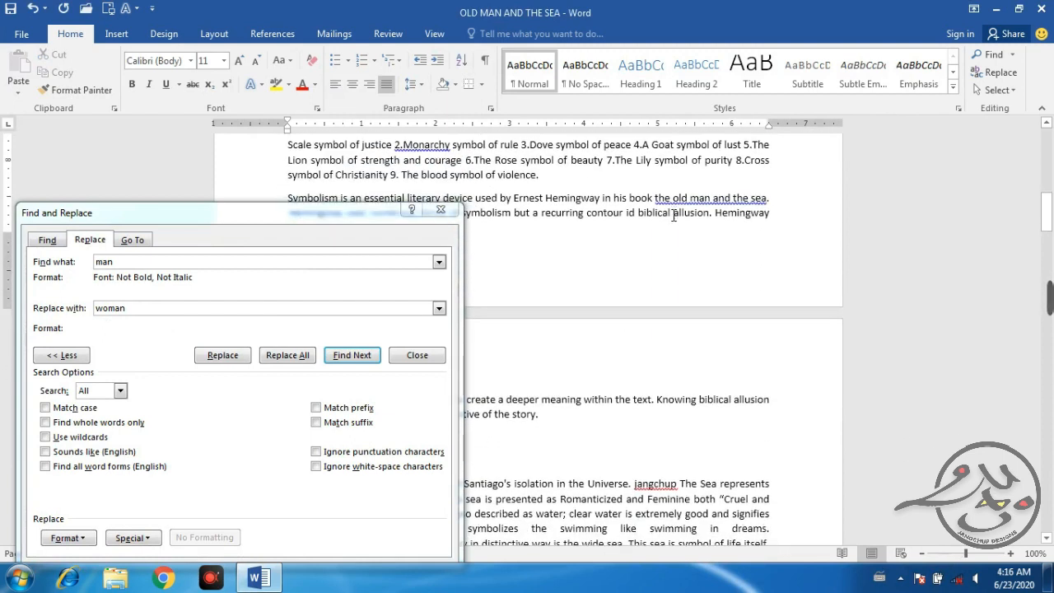
Continue through the matches for "man", restrict the search to whole words only, and find the next match.
click(351, 358)
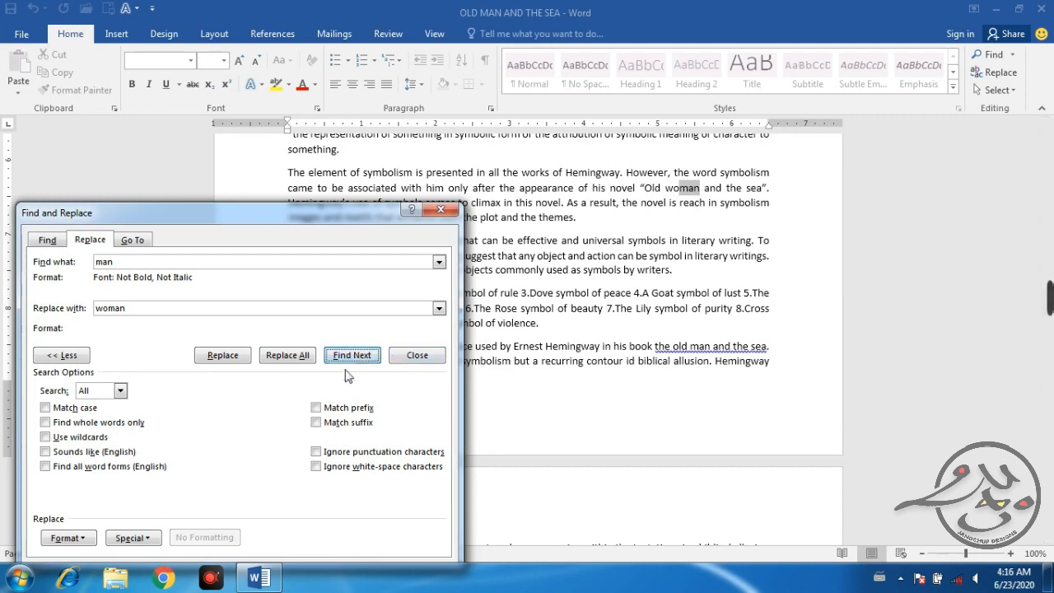
click(353, 360)
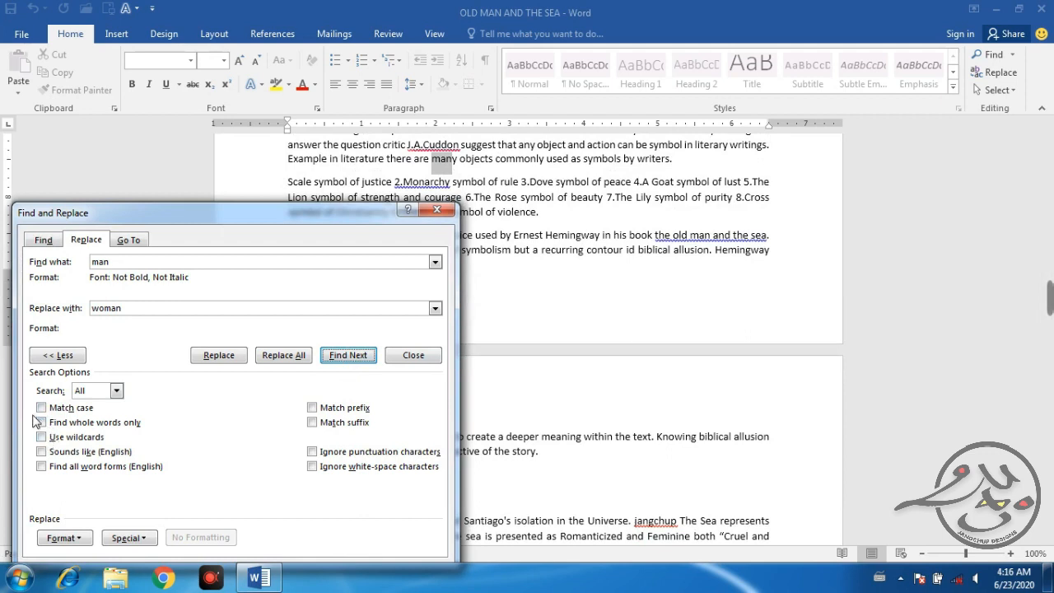
click(45, 424)
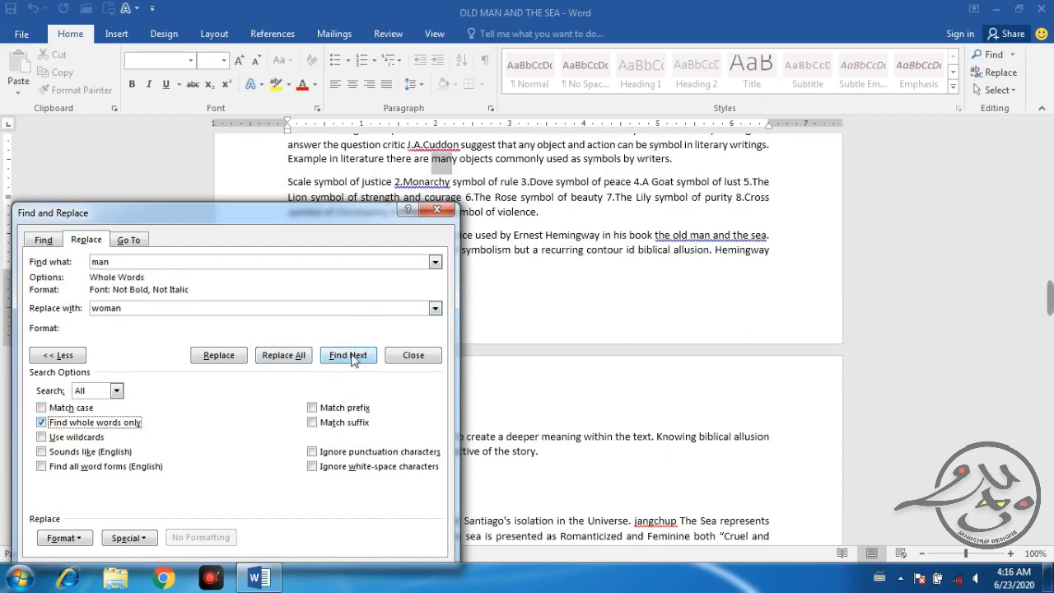
click(349, 355)
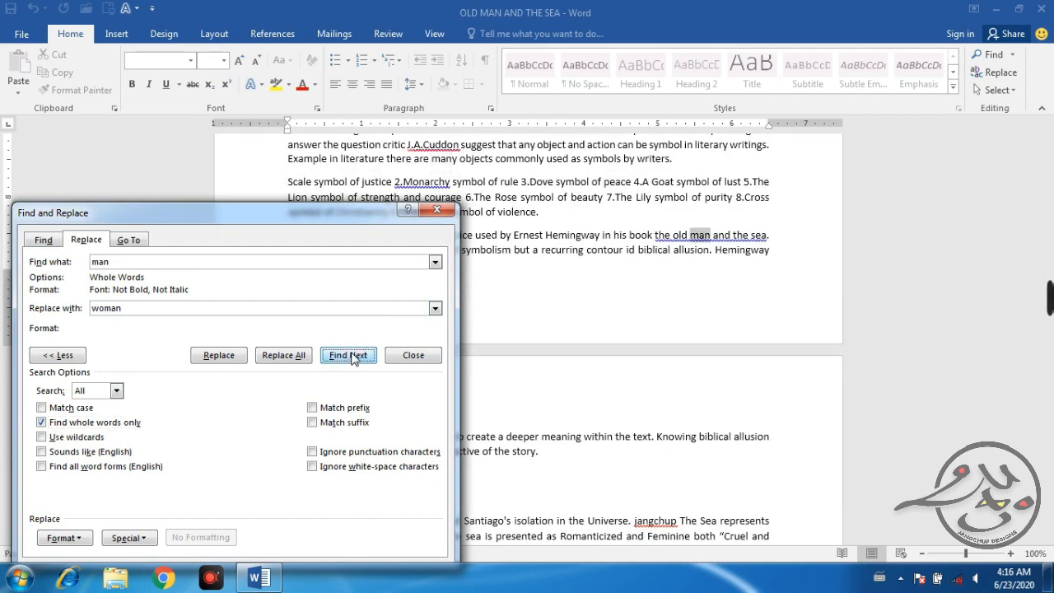
Replace selected whole-word occurrences of "man" with "woman" one at a time, skipping some matches.
click(234, 360)
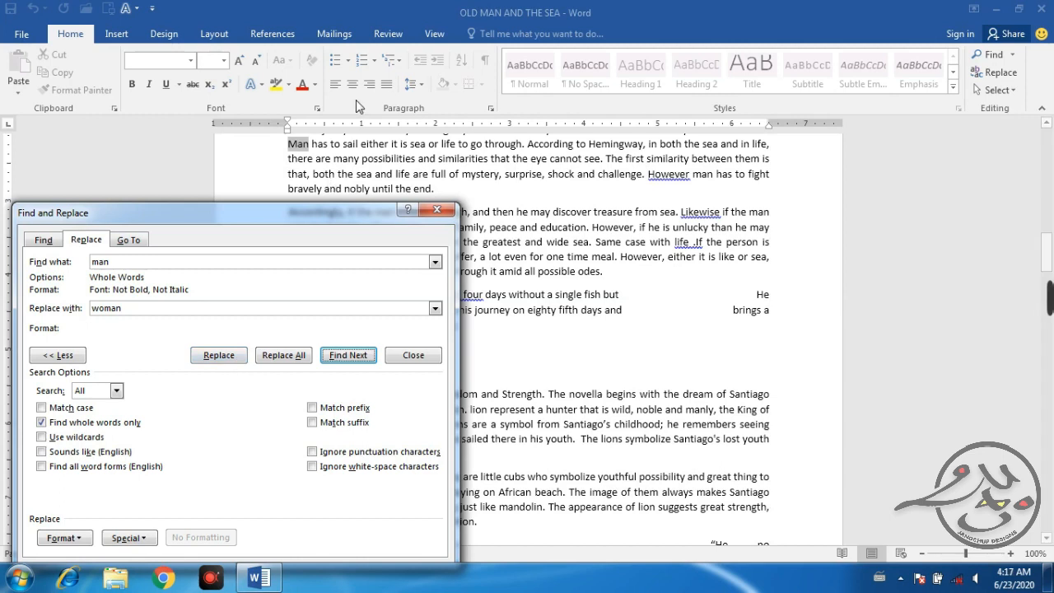
click(350, 355)
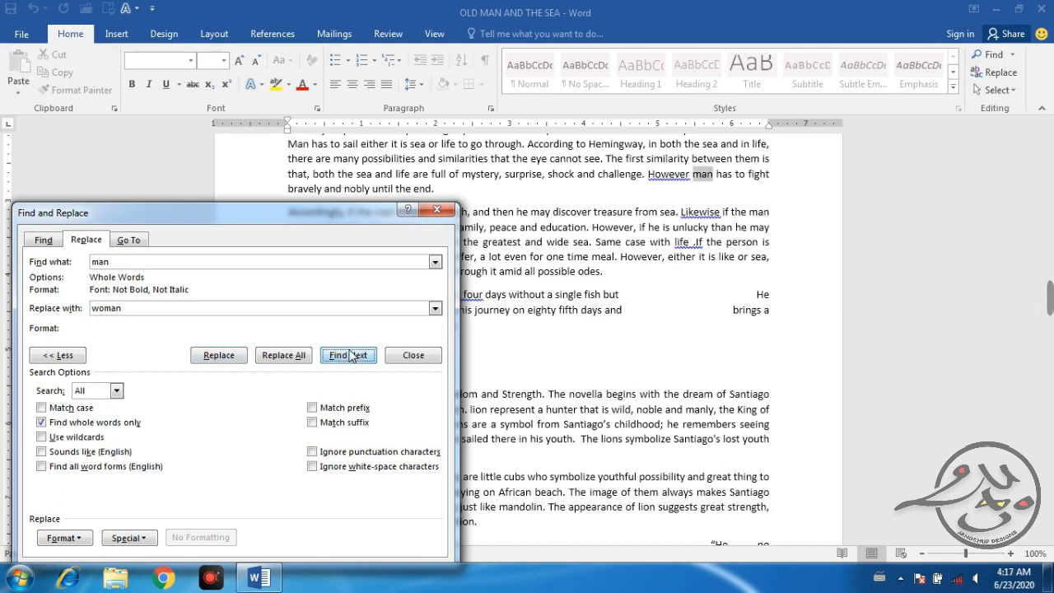
click(221, 357)
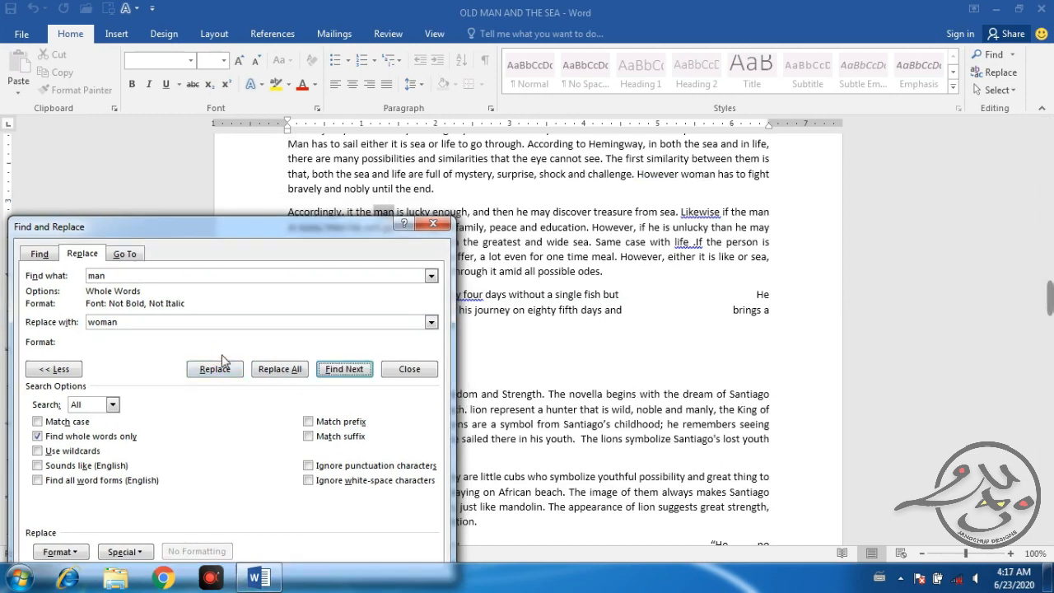
click(353, 372)
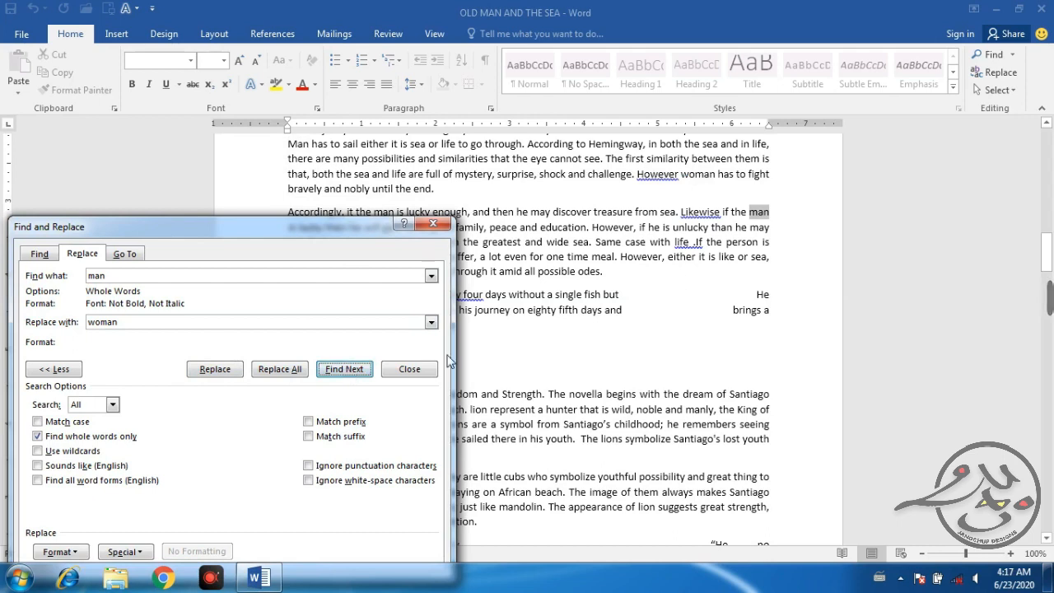
click(349, 371)
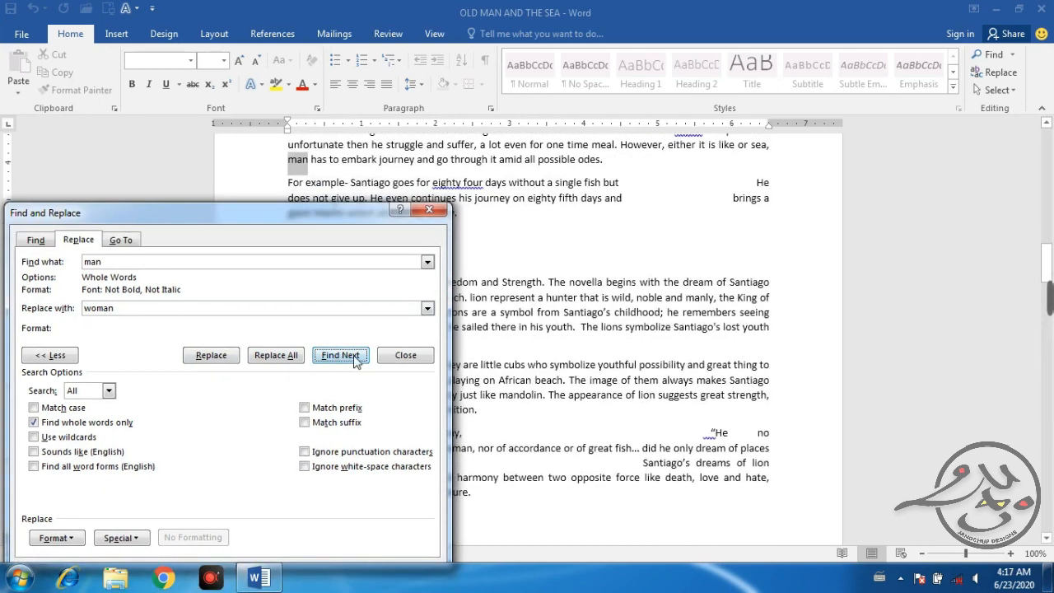
click(216, 357)
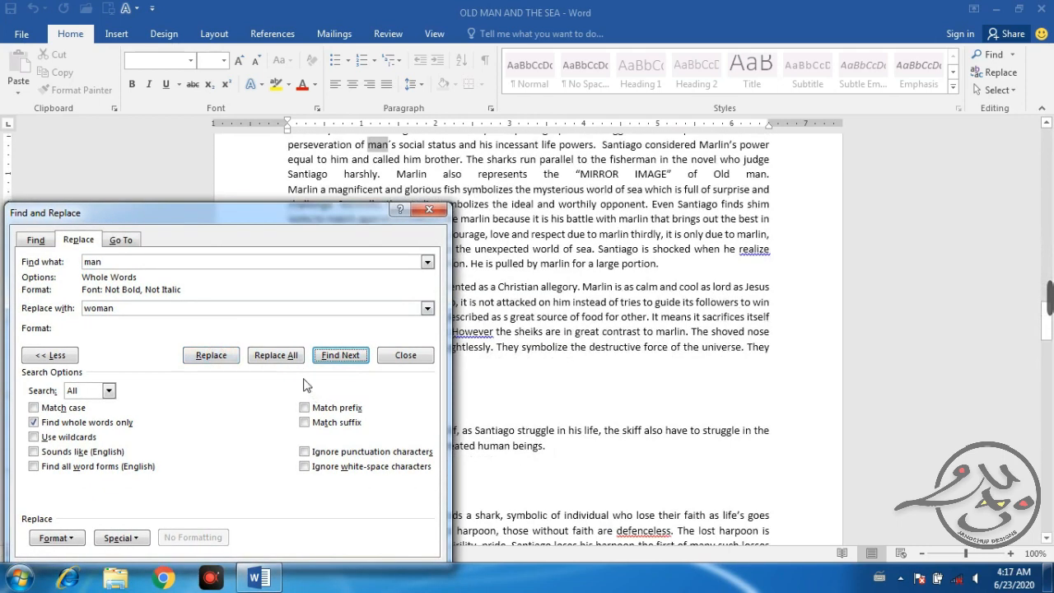
Replace all whole-word occurrences of "man" that match the search format with "woman" at once.
click(286, 363)
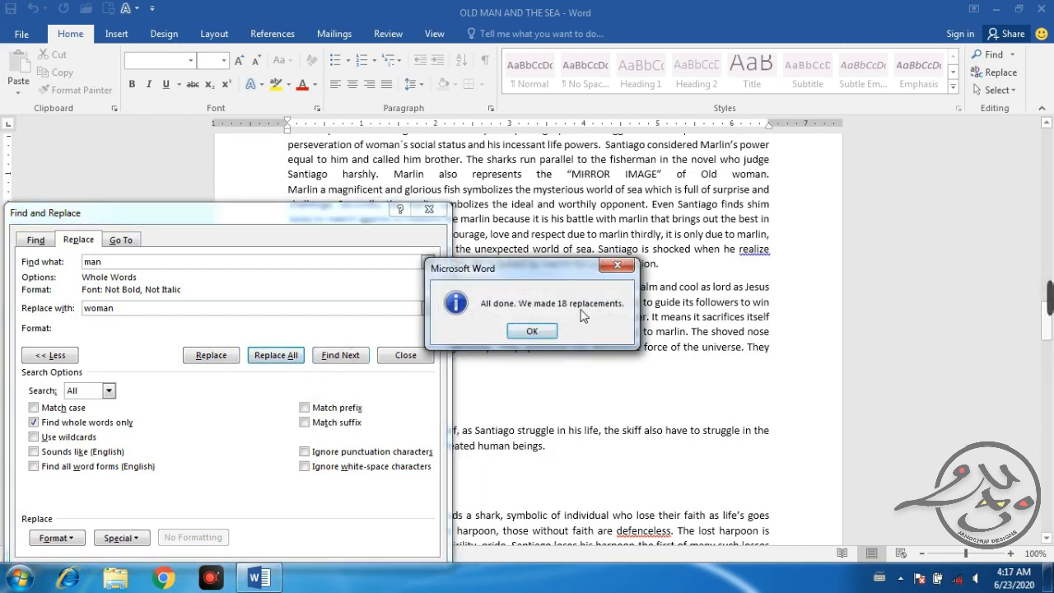
click(531, 333)
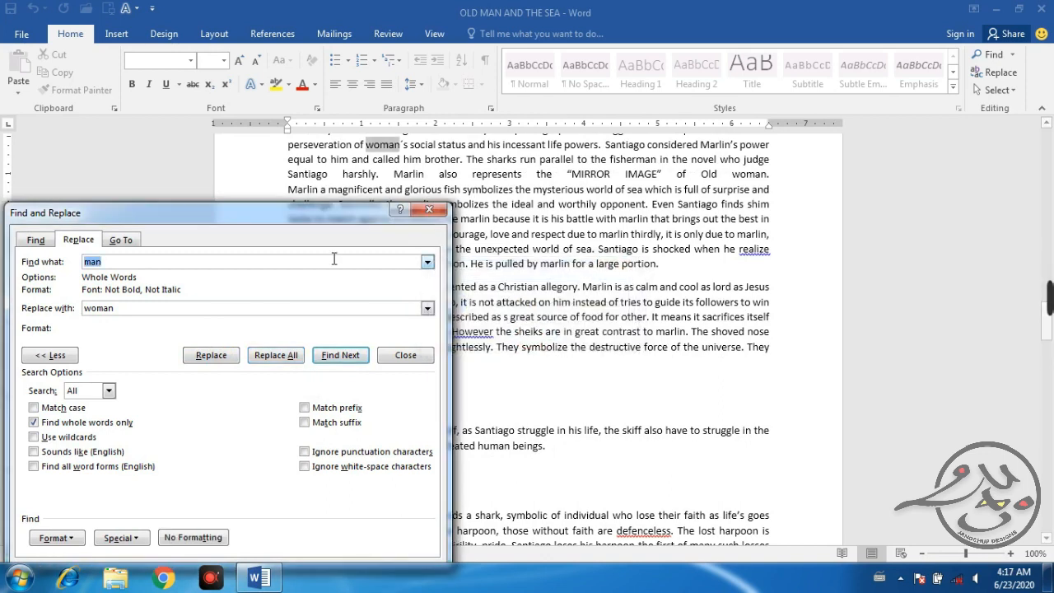
drag(304, 212, 573, 130)
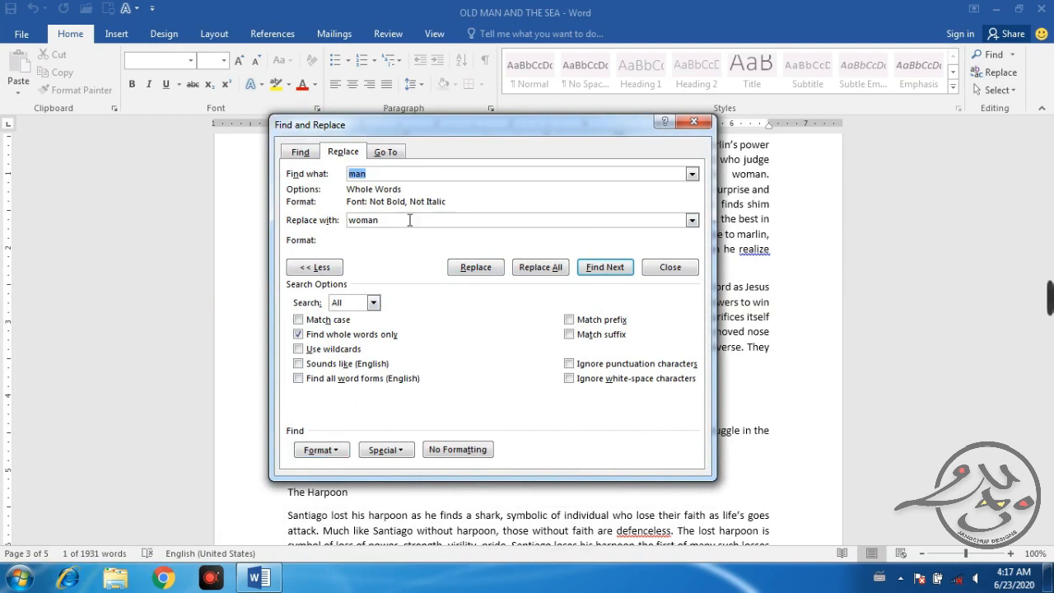
click(321, 450)
click(441, 332)
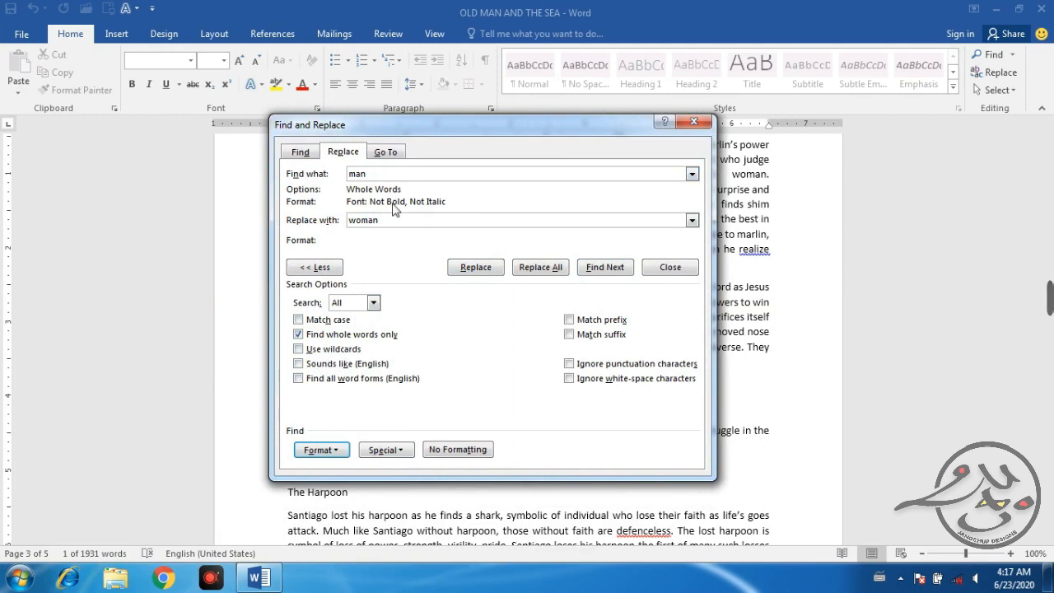
Examine the Go To target types, including section, bookmark, comment, footnote, table, graphic and heading, ending with page.
click(388, 151)
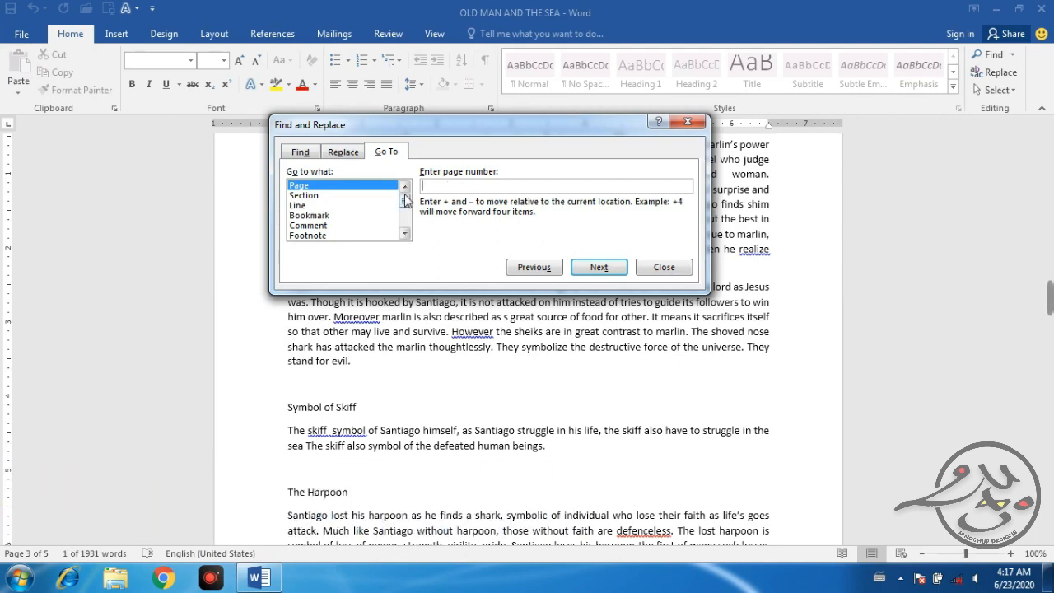
click(320, 197)
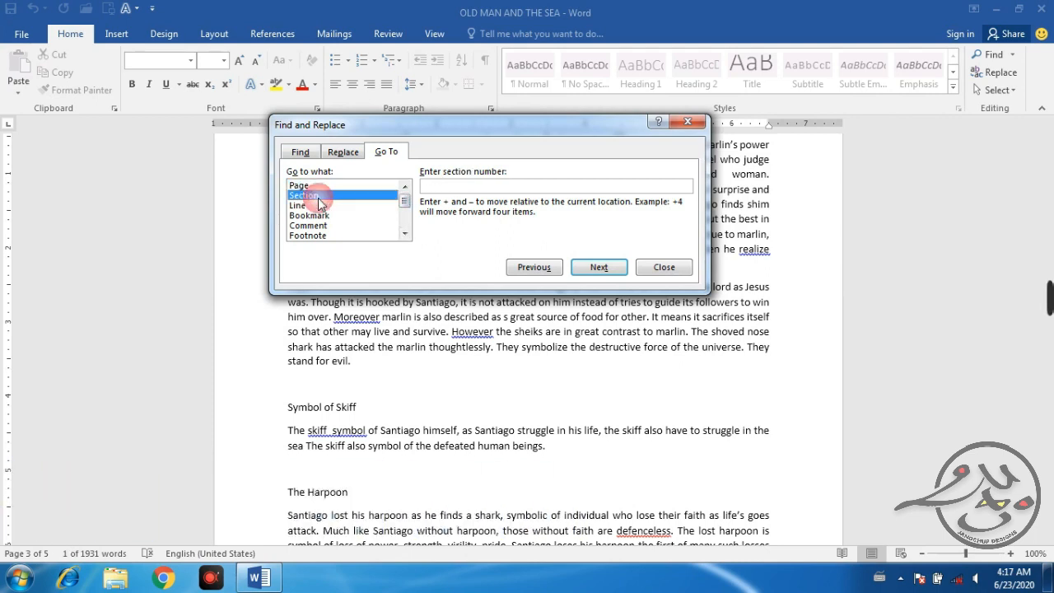
click(329, 218)
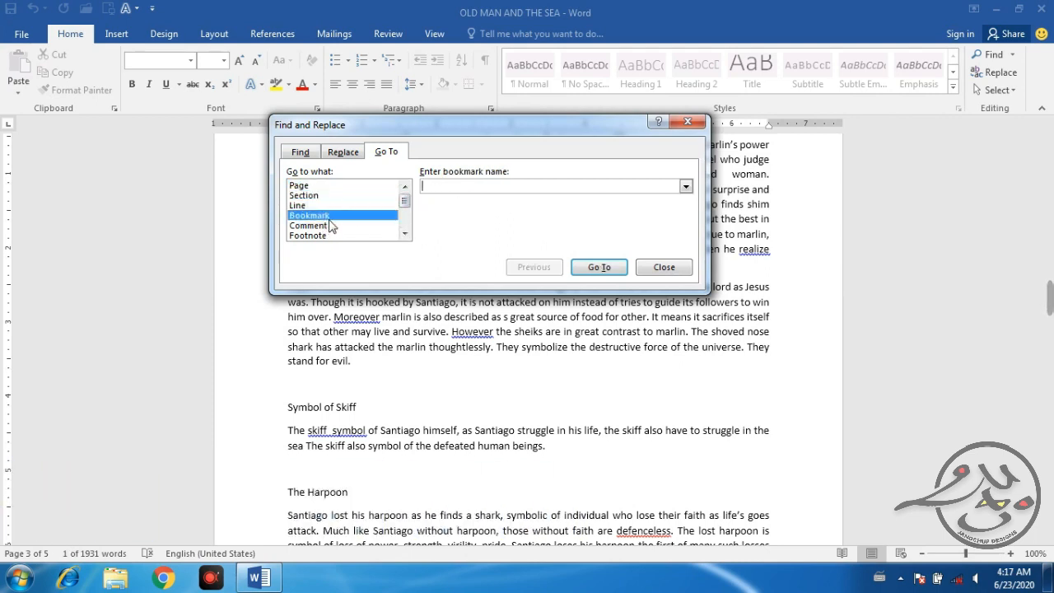
click(330, 225)
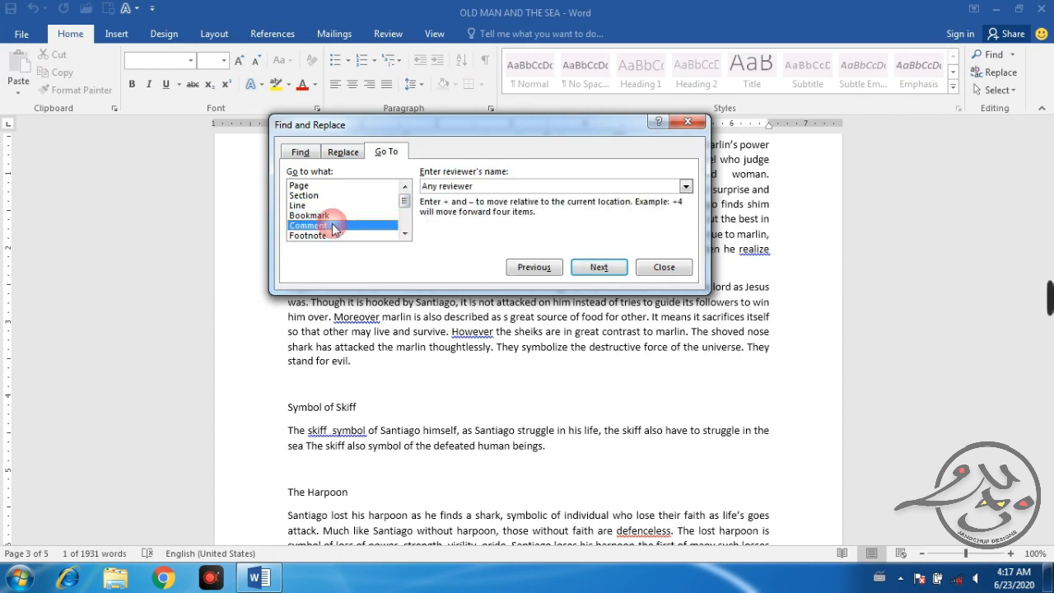
click(332, 237)
click(405, 235)
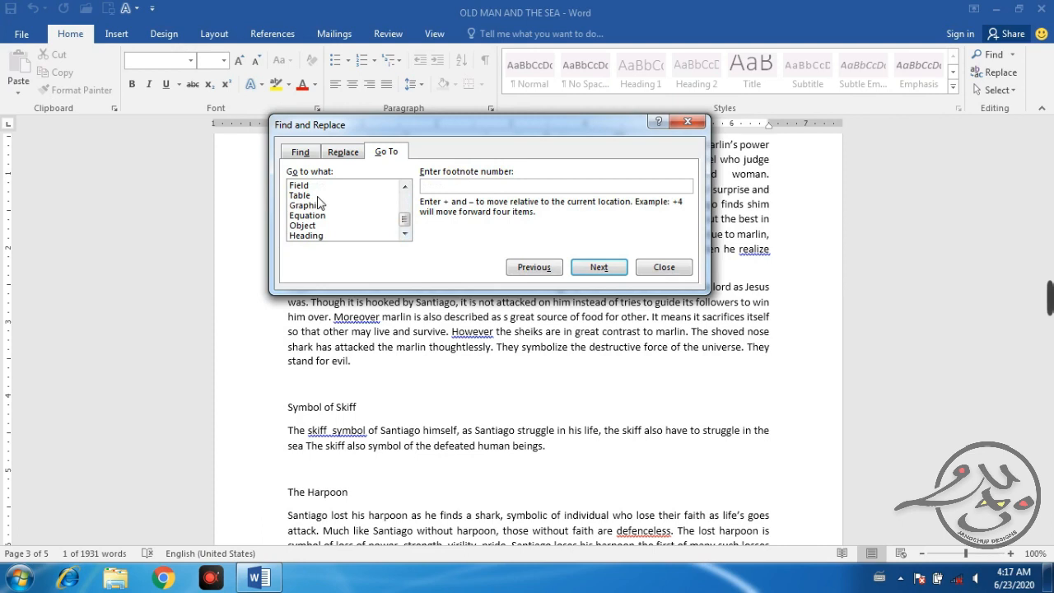
click(320, 197)
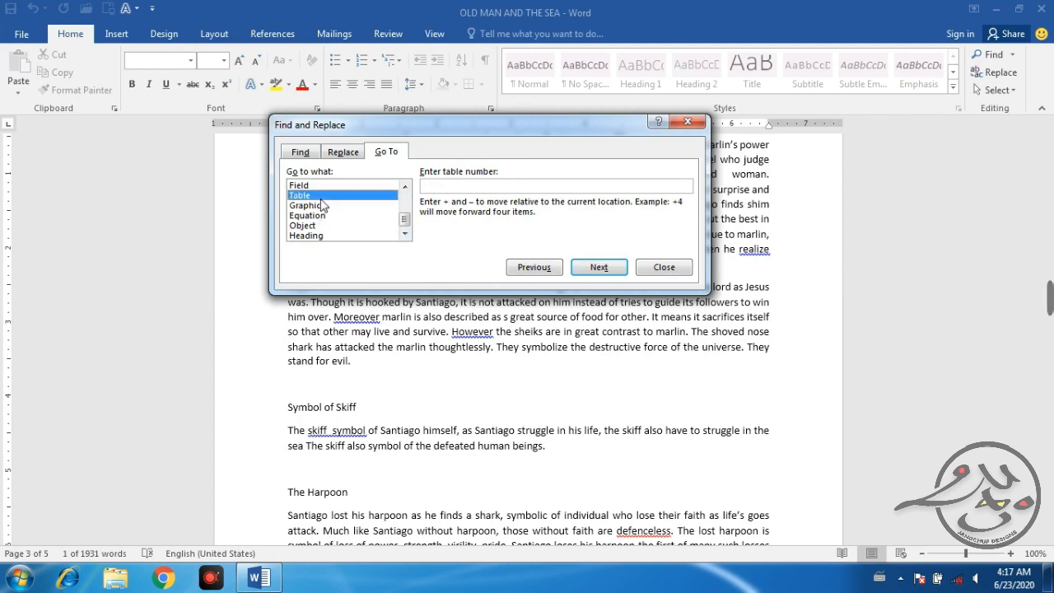
click(321, 206)
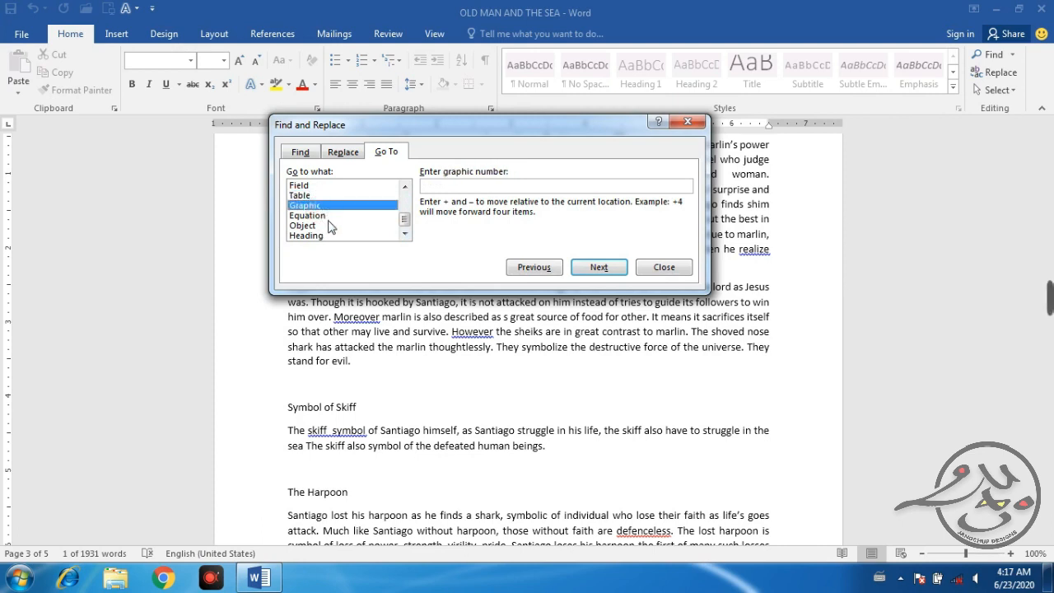
click(326, 237)
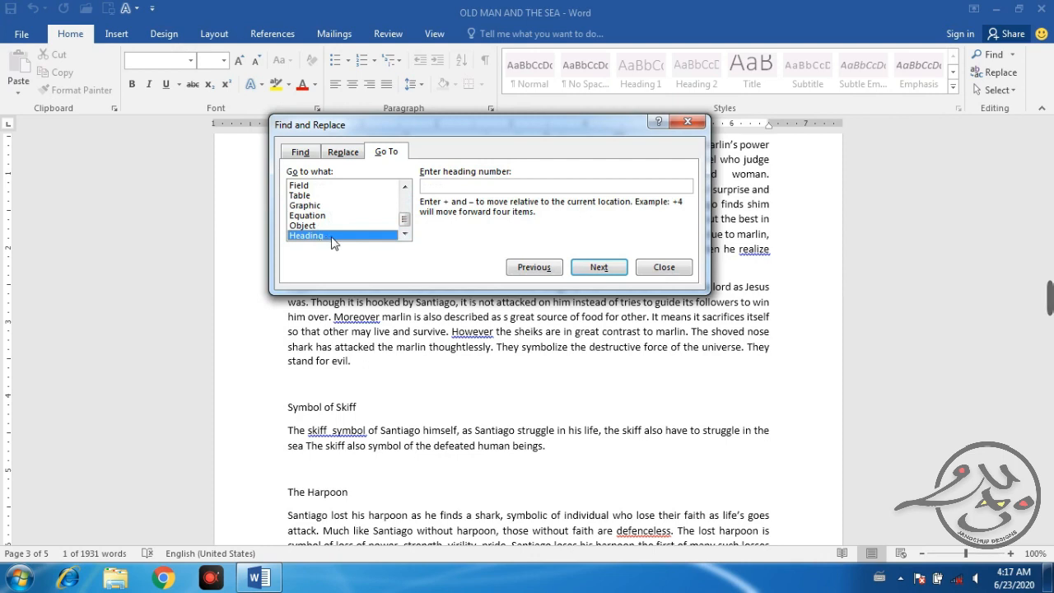
scroll(404, 186, up, 7)
click(358, 187)
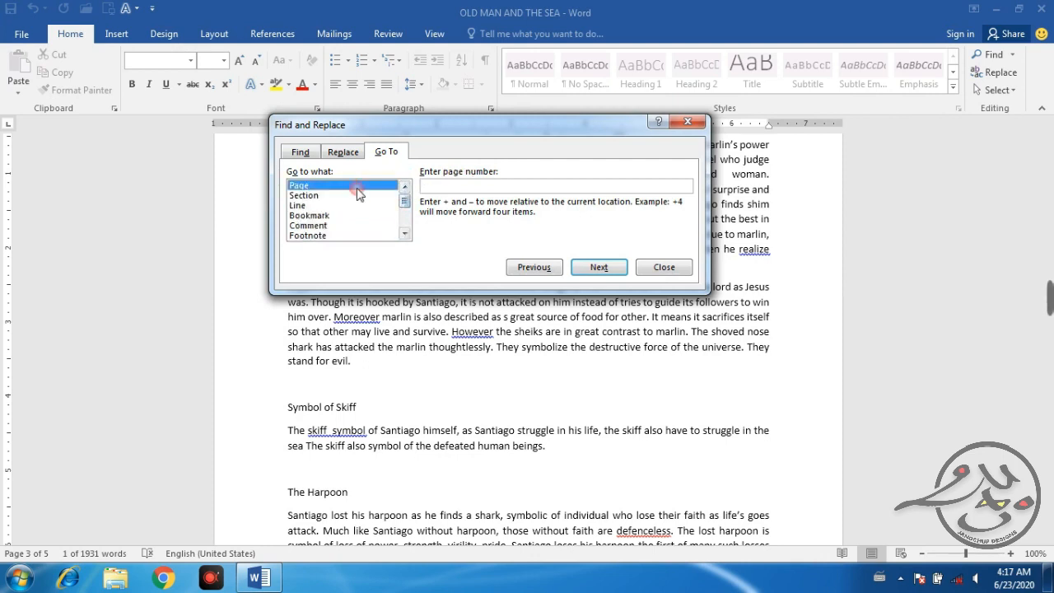
Enter 10 as the page number to go to, and dismiss the Find and Replace dialog.
click(452, 189)
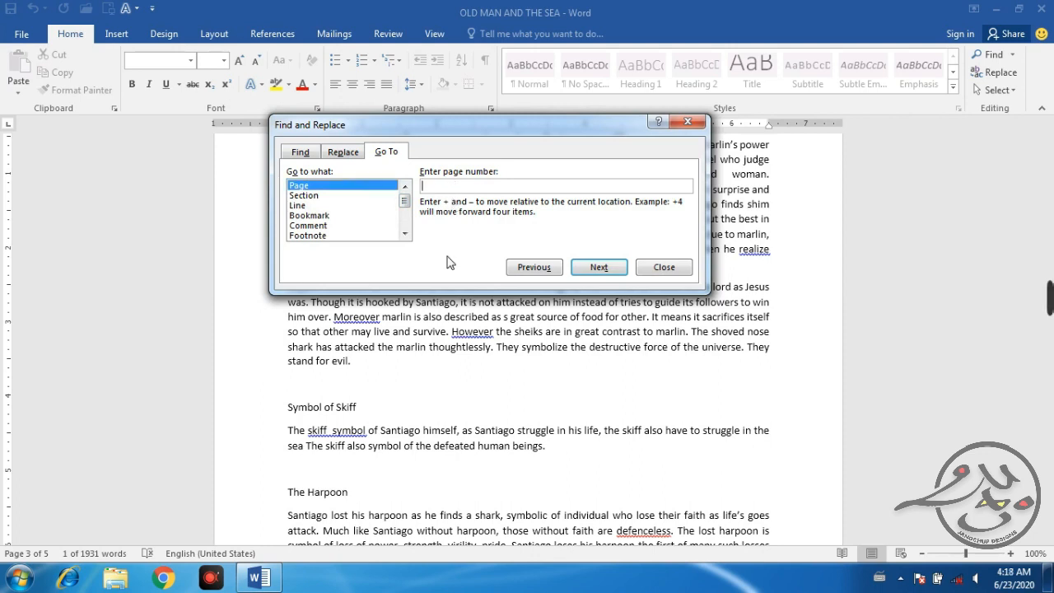
text(10)
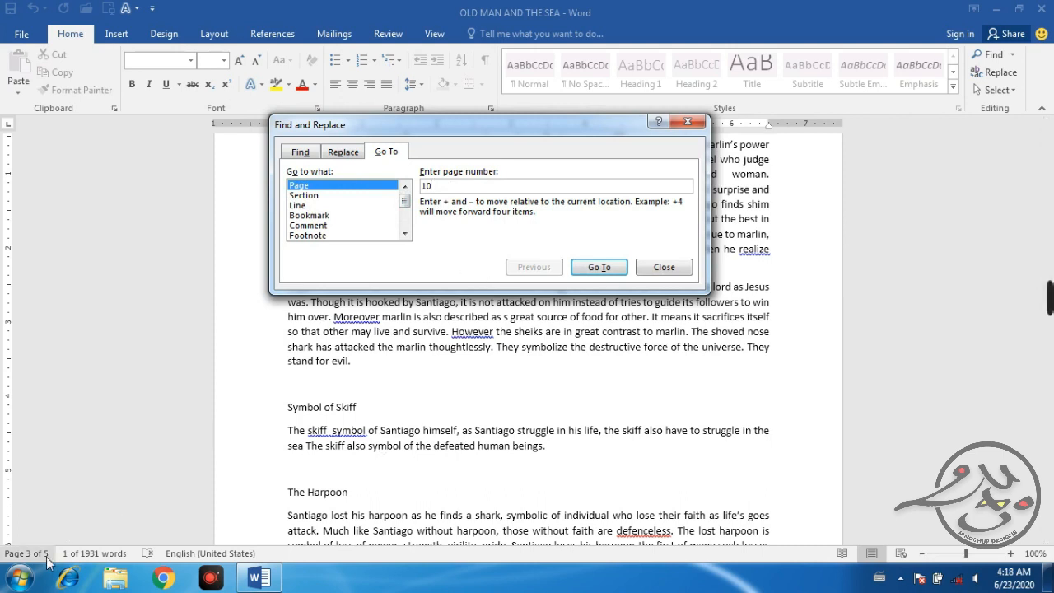
key(Escape)
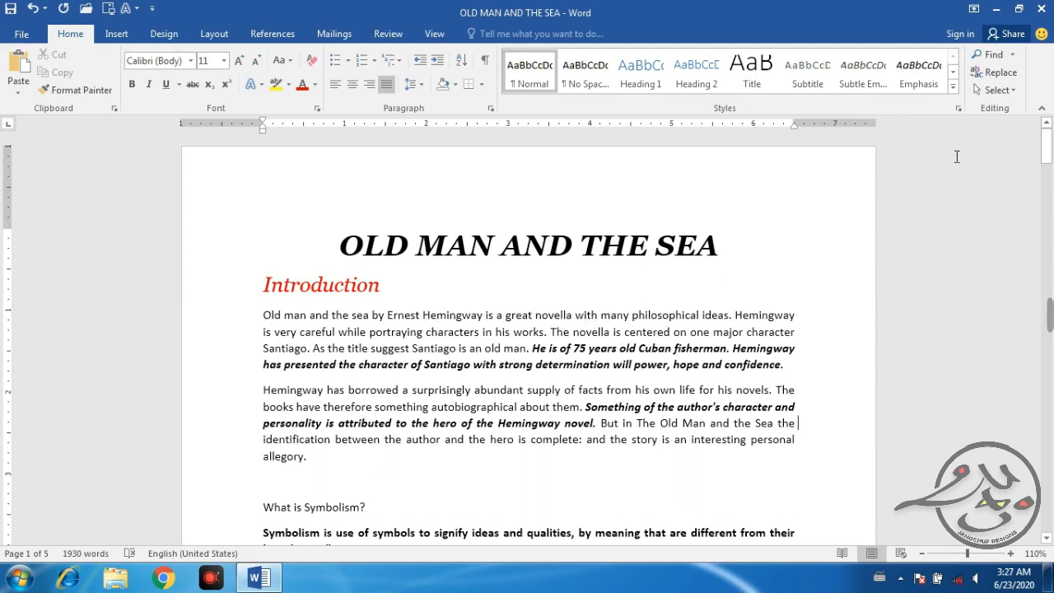
Select all the document's content, clear the selection, and repeat selecting and deselecting everything.
click(1014, 91)
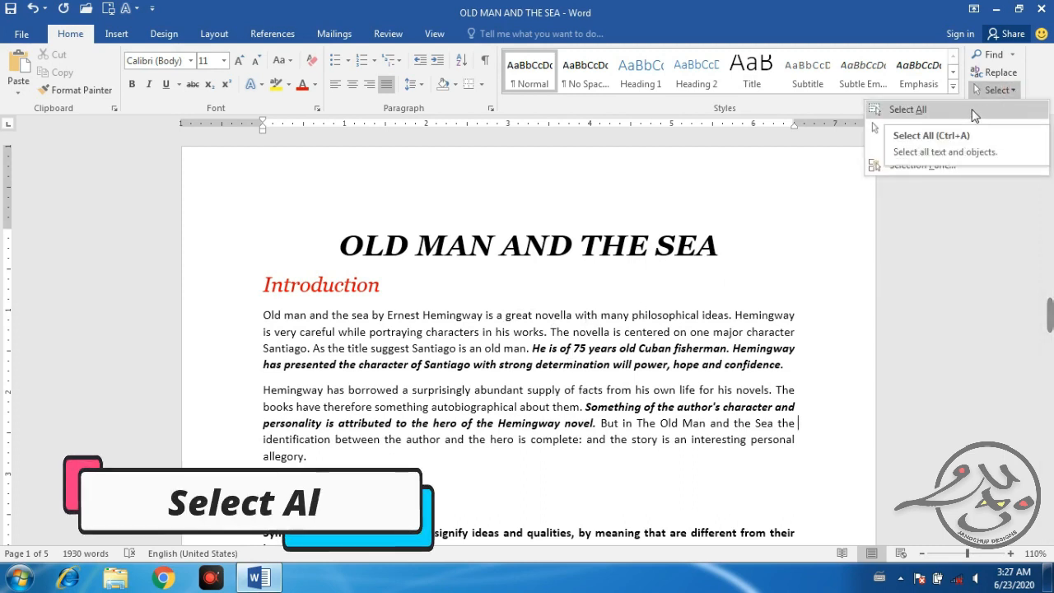
click(976, 112)
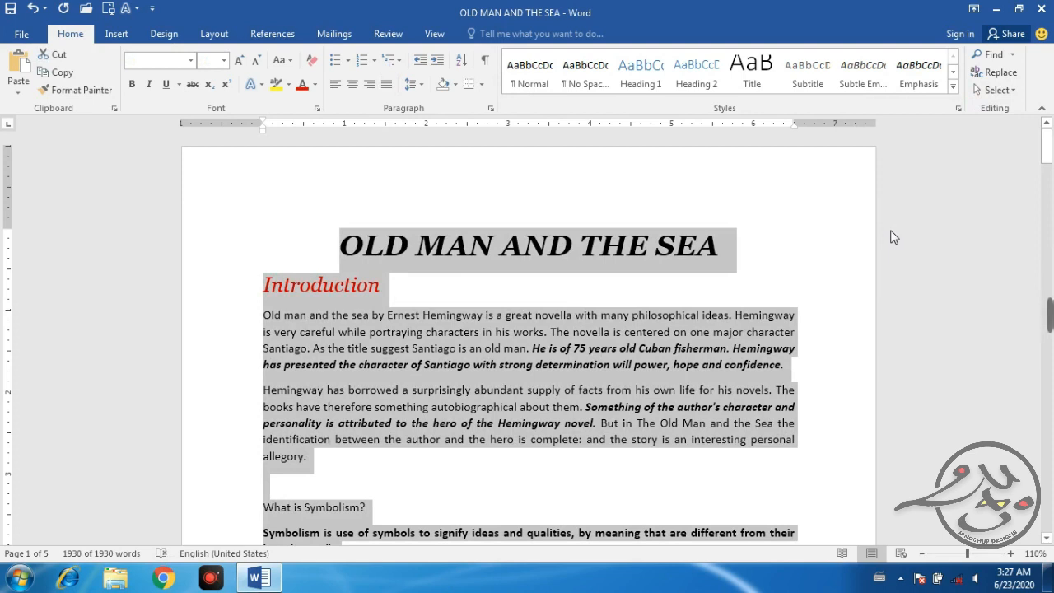
click(803, 247)
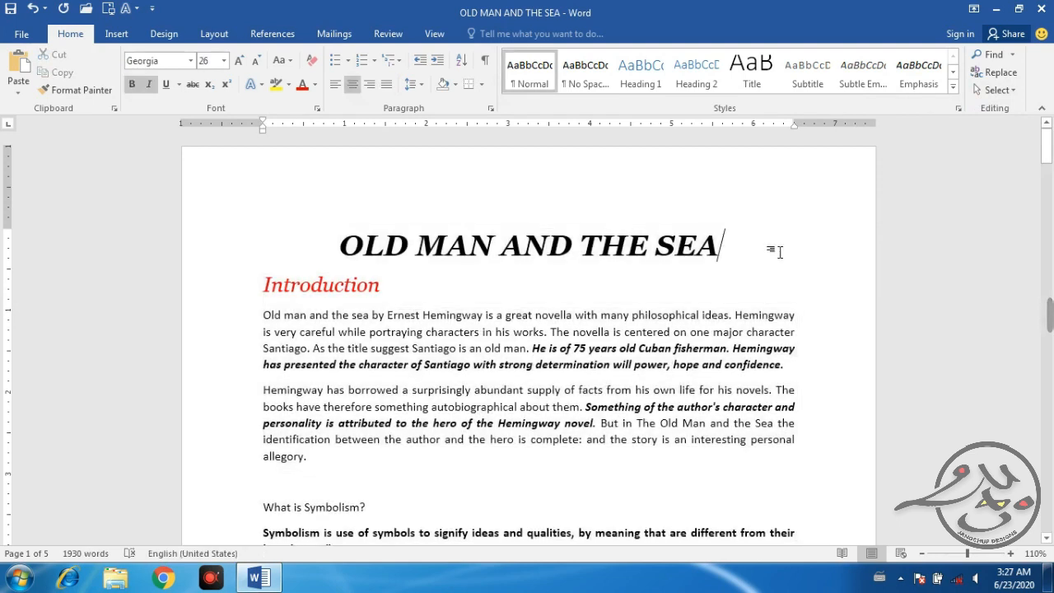
key(ctrl+a)
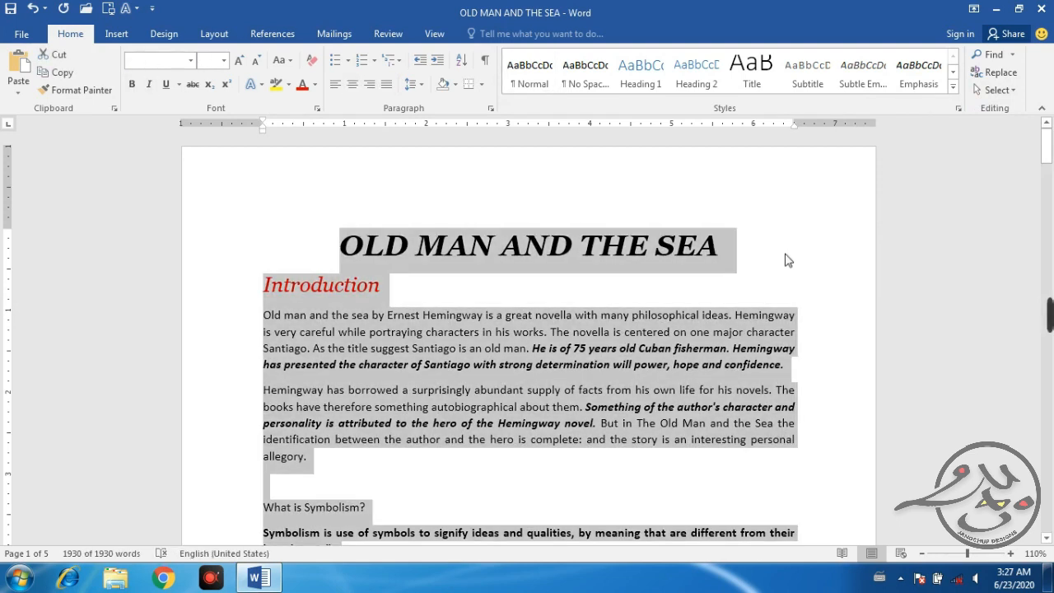
click(976, 186)
Insert the Lighthouse sample picture and a blue sun shape into the introduction, with the text wrapping around both.
click(999, 90)
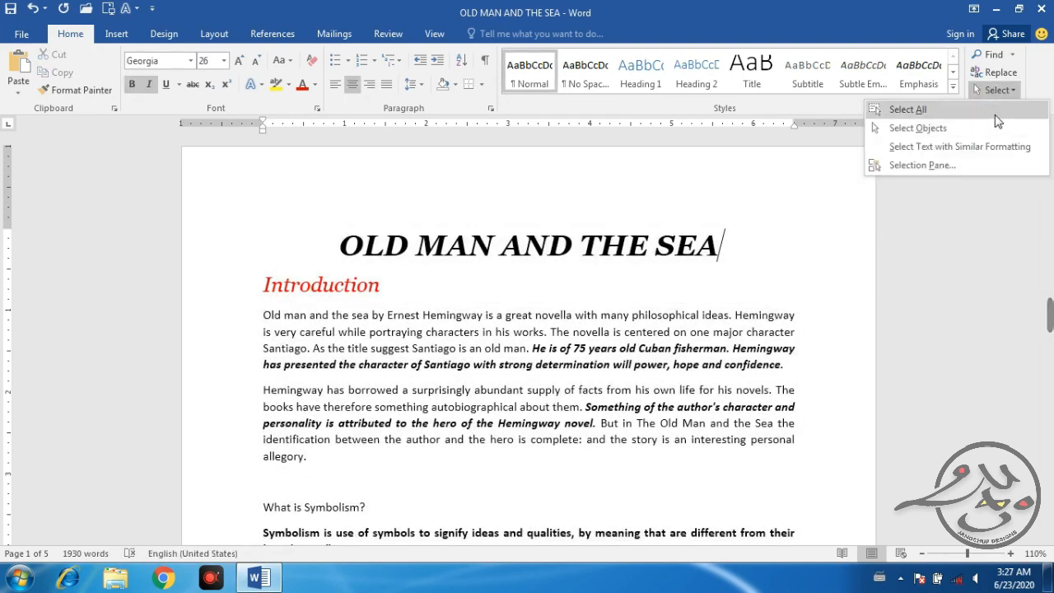
click(918, 128)
click(117, 33)
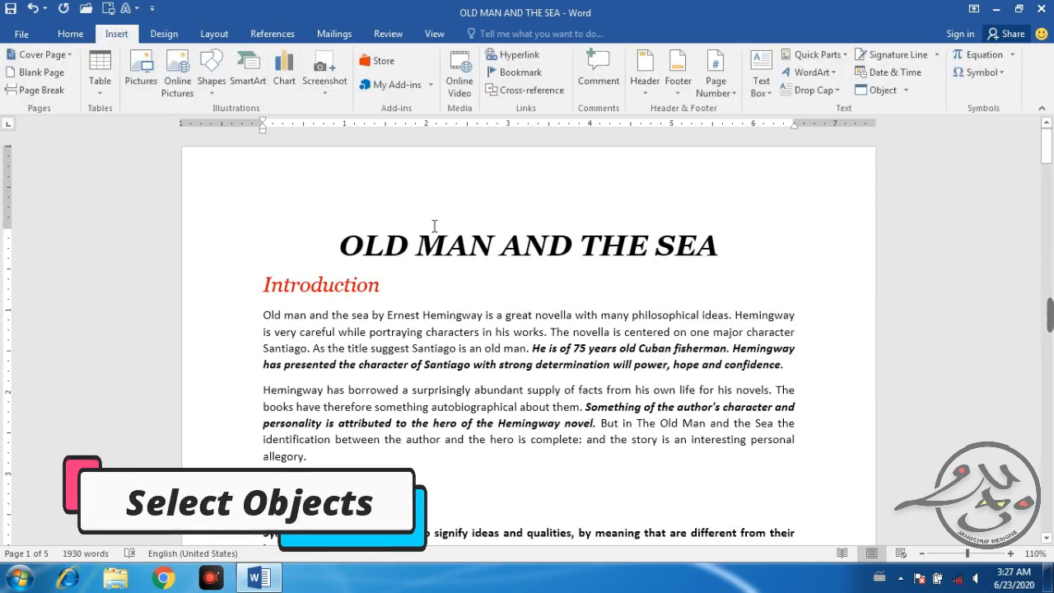
click(157, 82)
click(280, 216)
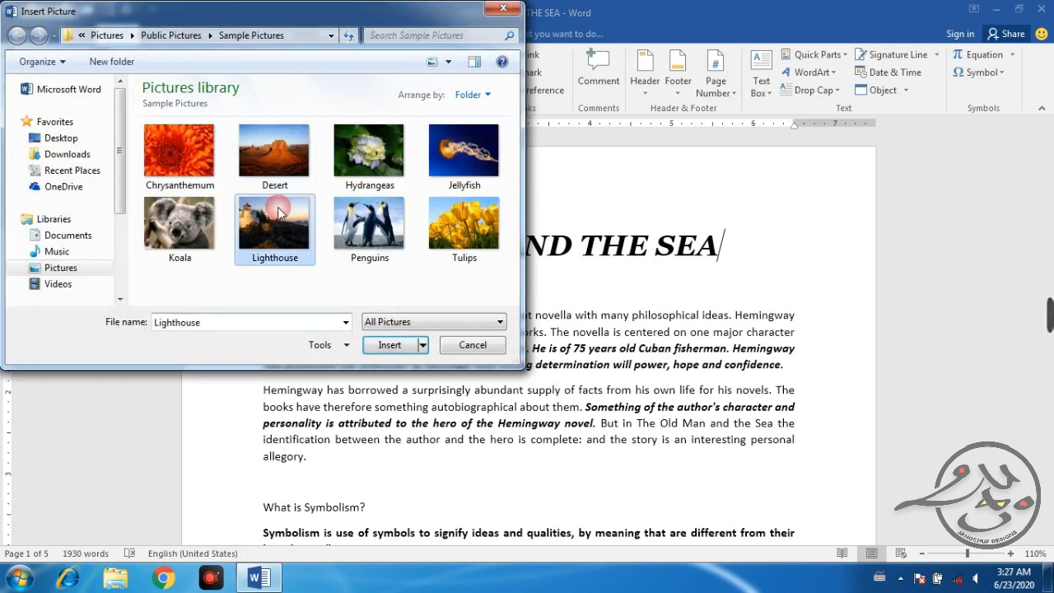
click(381, 344)
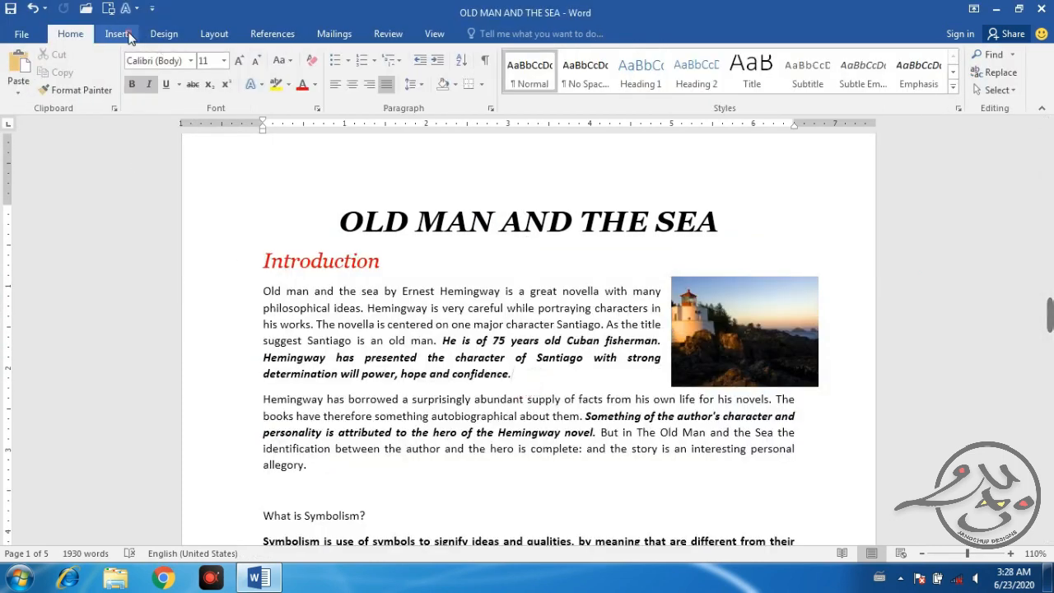
click(130, 36)
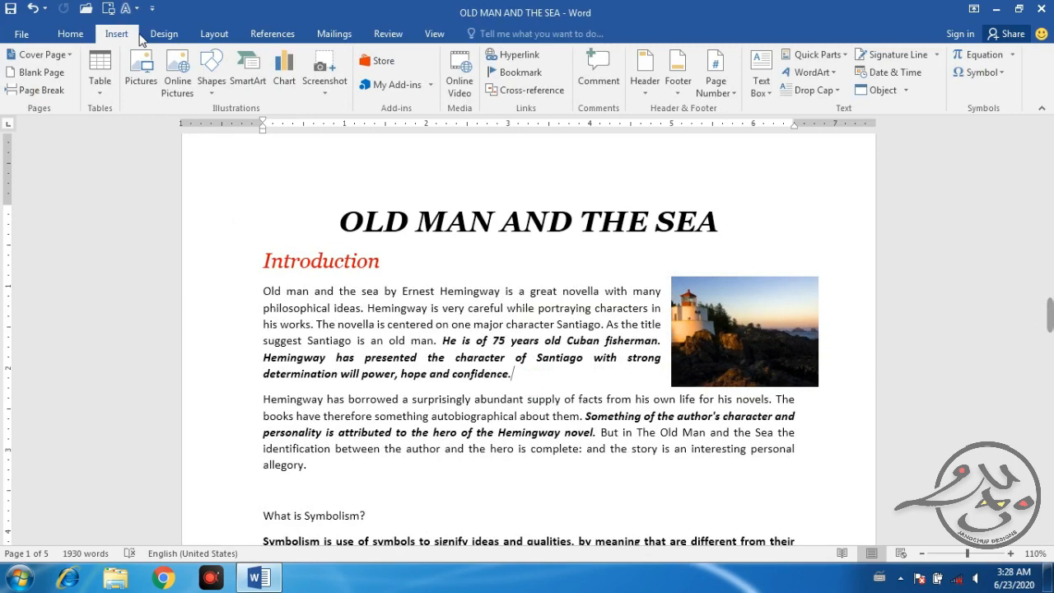
click(219, 90)
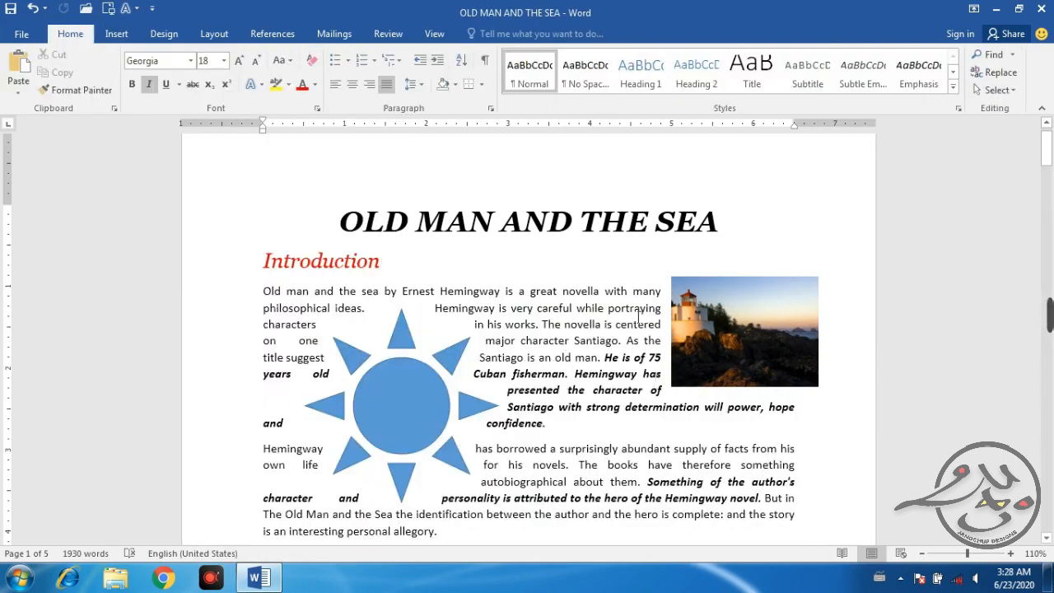
Use Select Objects to pick the sun shape and the lighthouse picture together, and delete both.
click(999, 89)
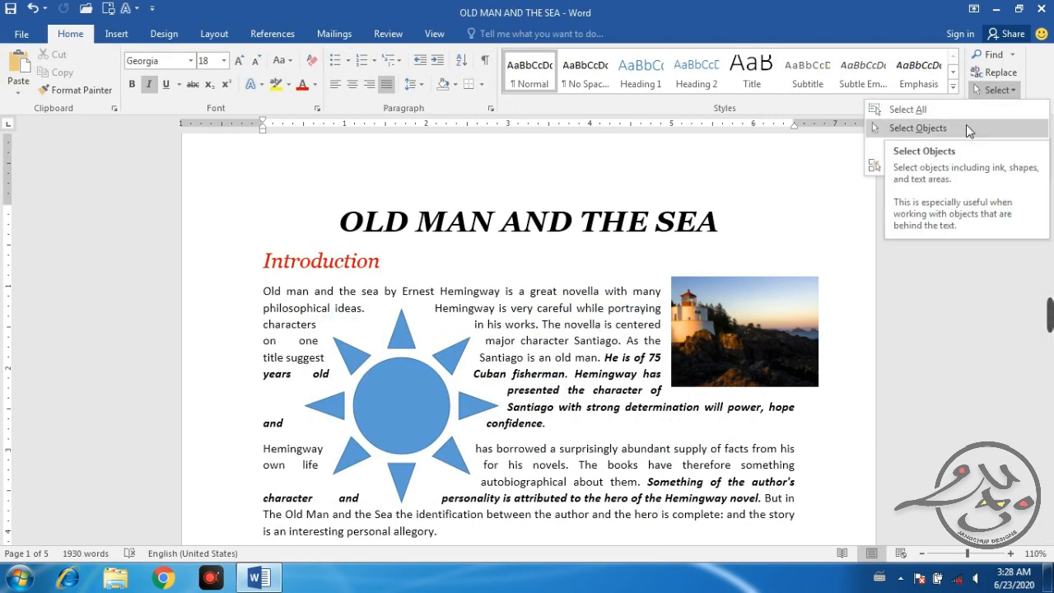
click(967, 128)
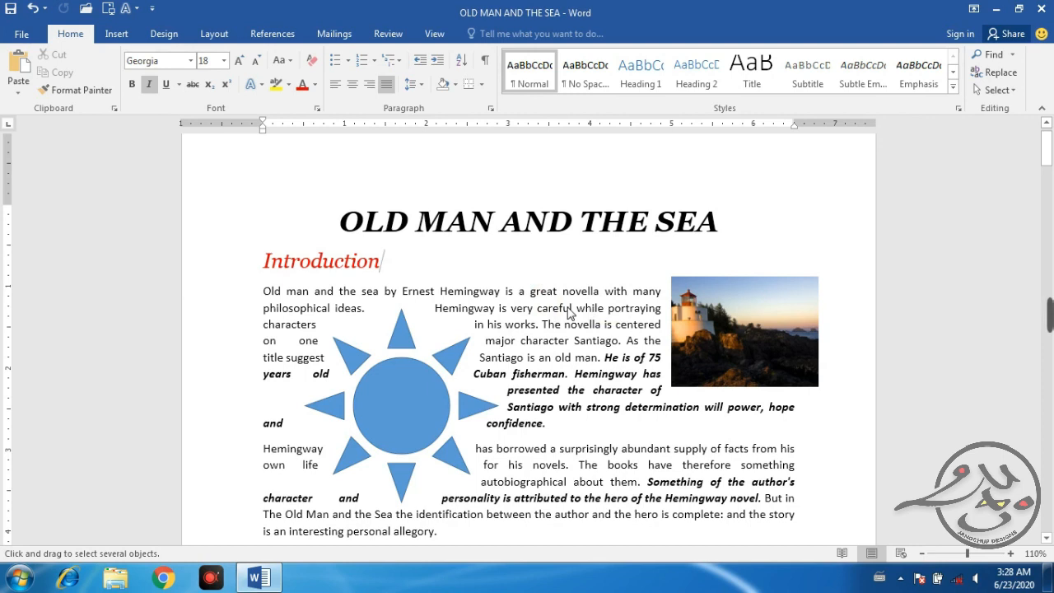
click(999, 89)
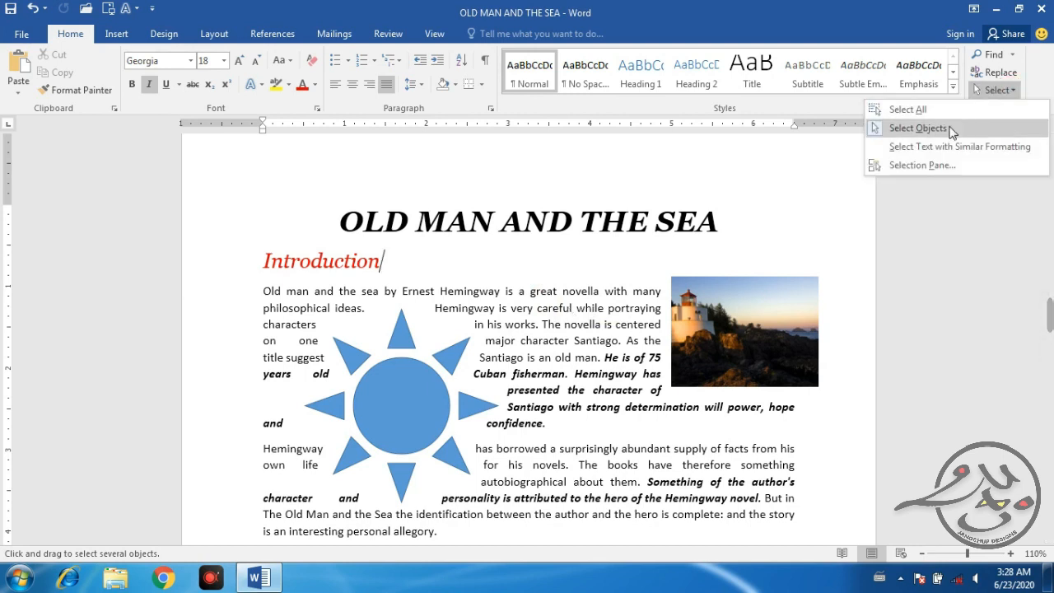
click(636, 267)
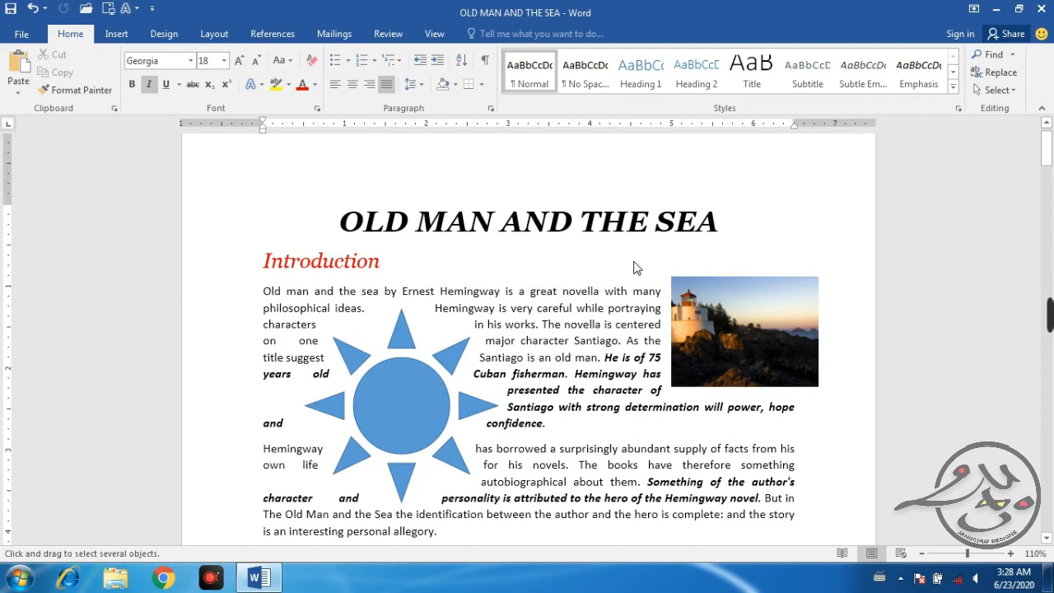
click(733, 313)
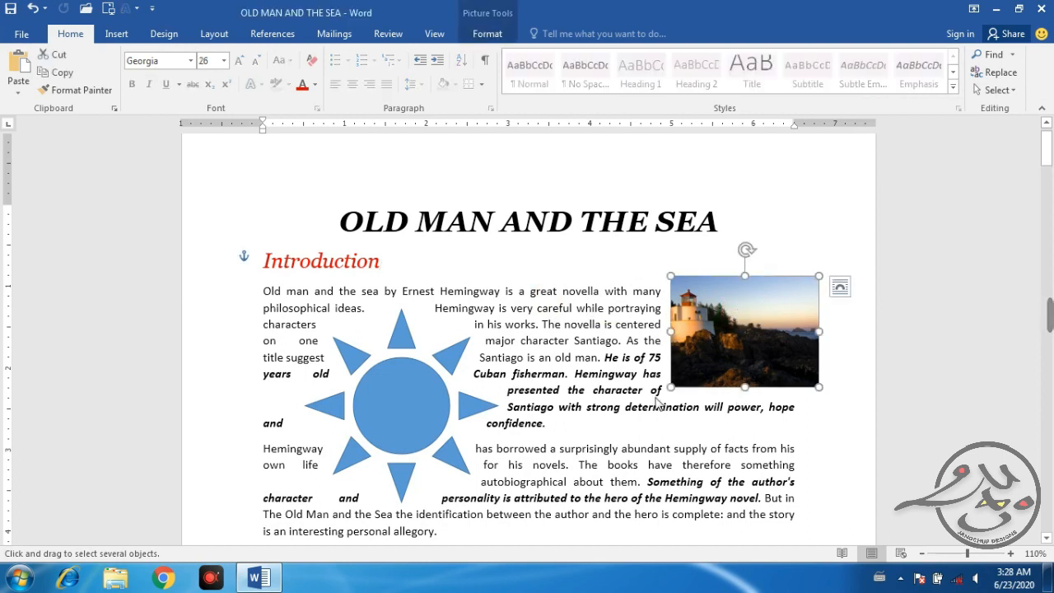
click(402, 406)
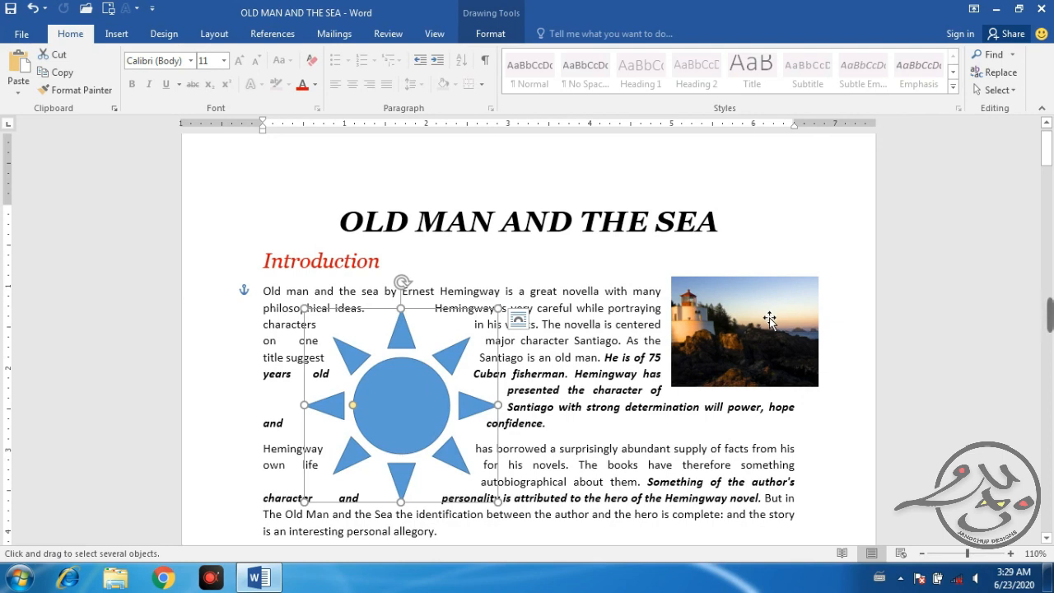
shift+click(772, 317)
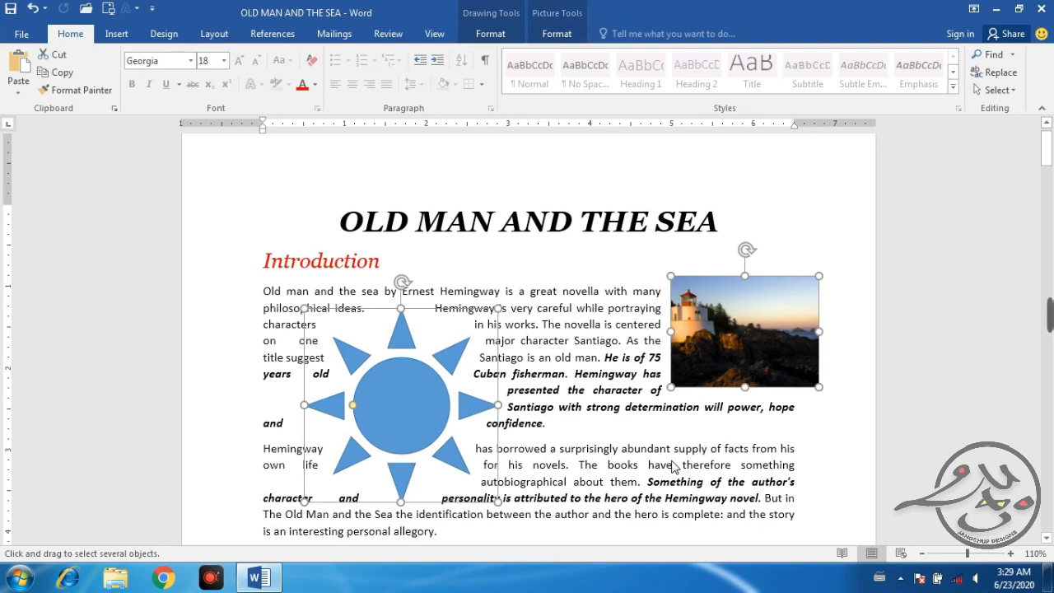
key(Delete)
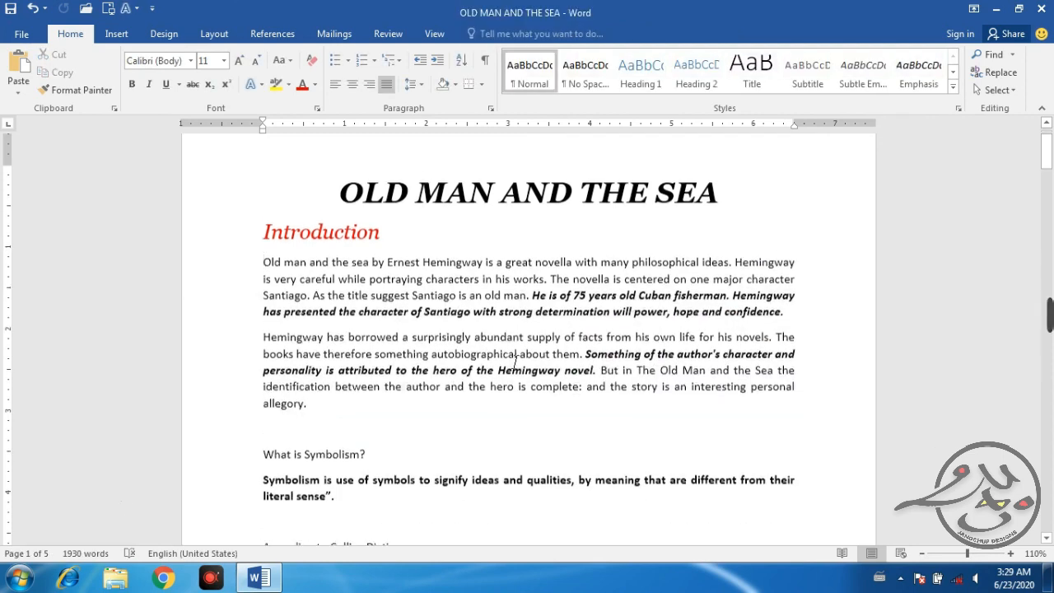
Split the two introduction paragraphs so that each bold italic passage stands as its own paragraph.
click(531, 285)
key(Return)
click(586, 367)
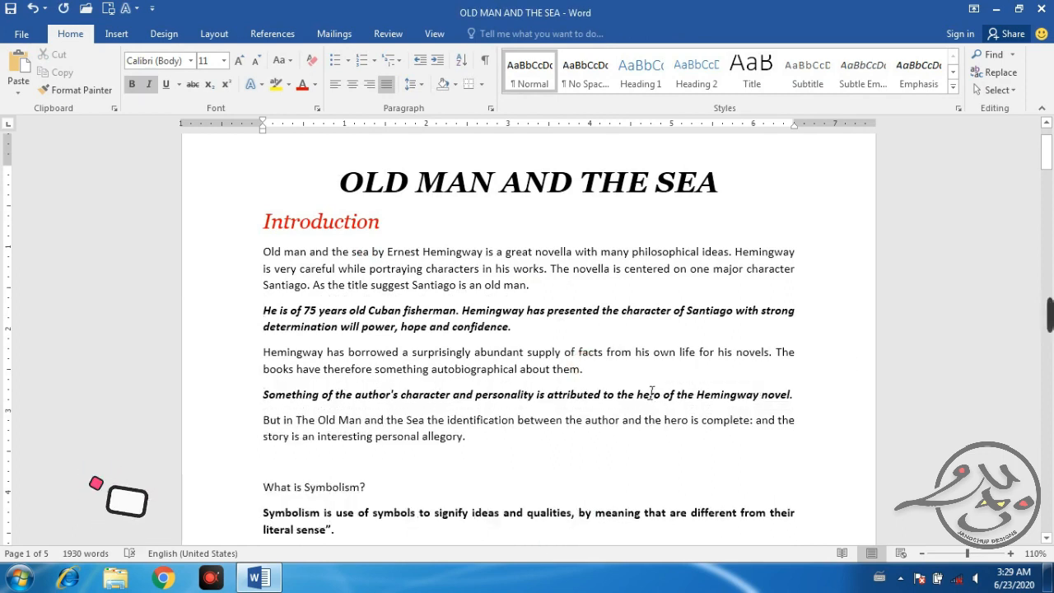
scroll(637, 387, down, 1)
scroll(635, 387, up, 2)
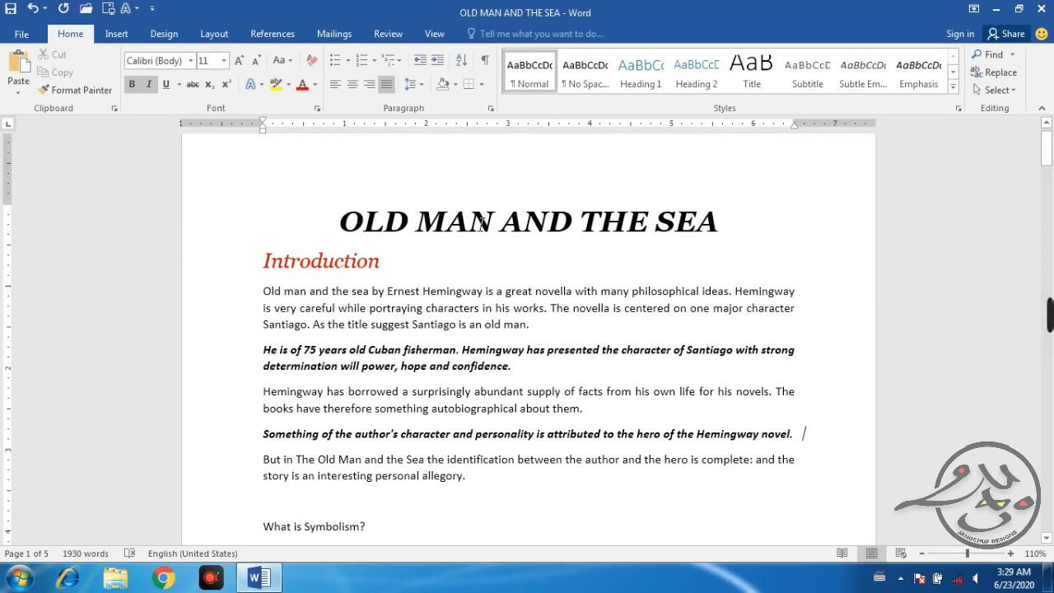
Select all text with formatting similar to the bold italic paragraph beginning "He is of 75 years old".
click(1006, 89)
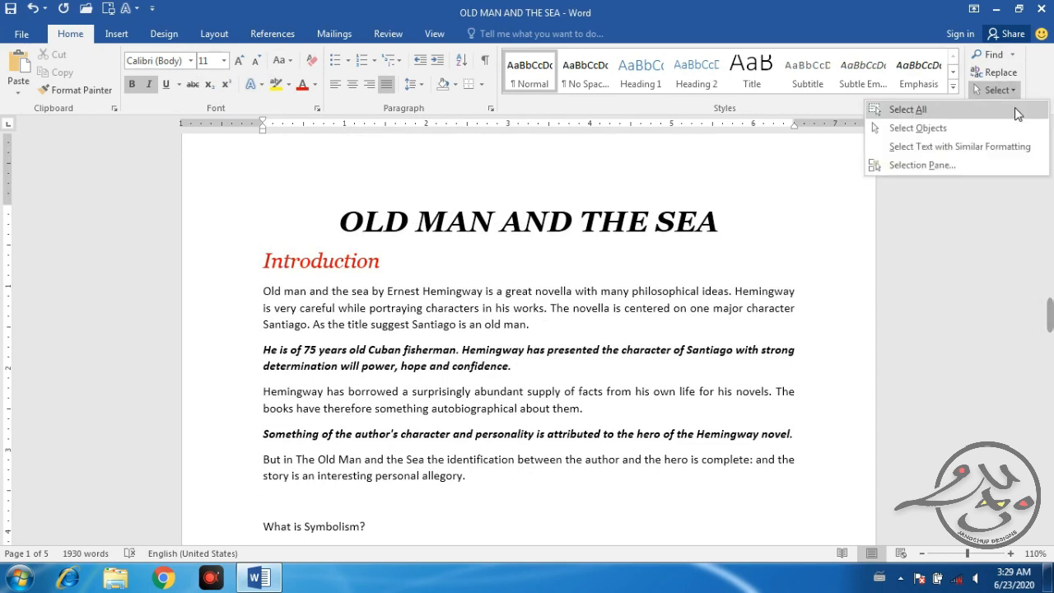
click(888, 246)
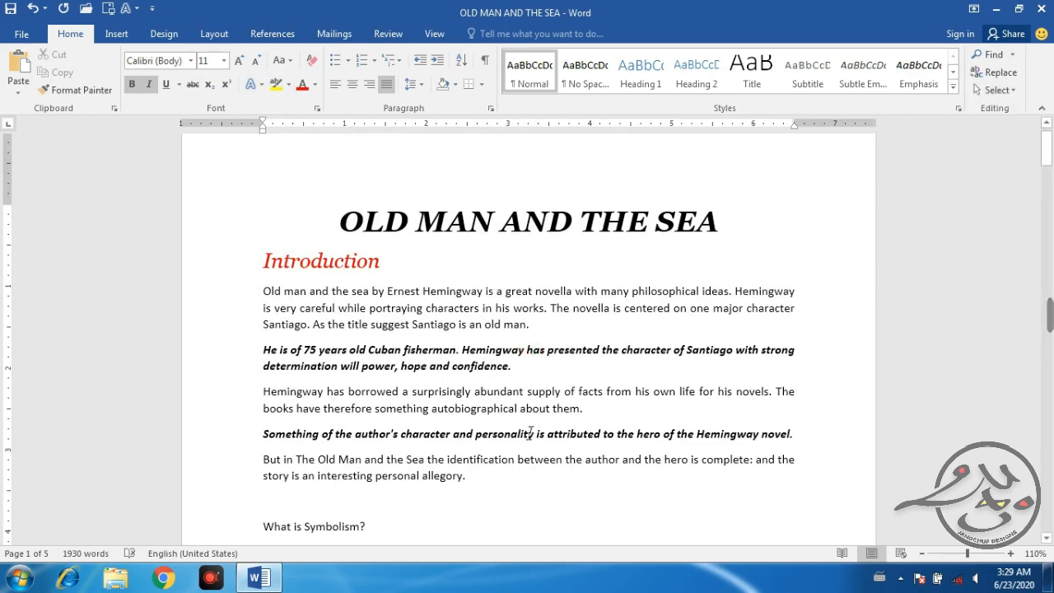
click(427, 354)
click(997, 90)
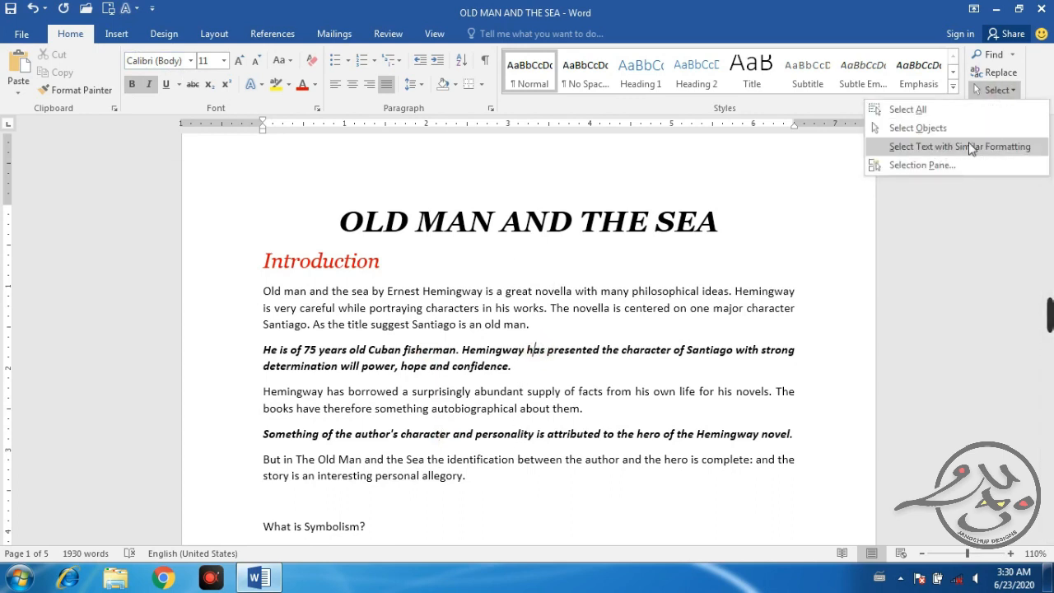
click(973, 146)
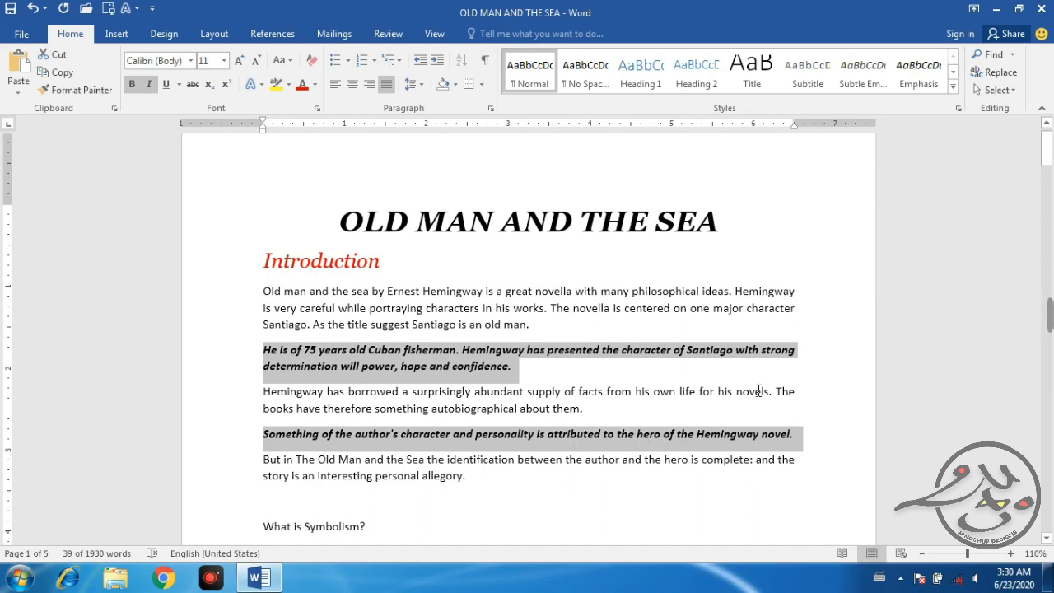
Insert the Hydrangeas sample picture beside the introduction text.
click(998, 90)
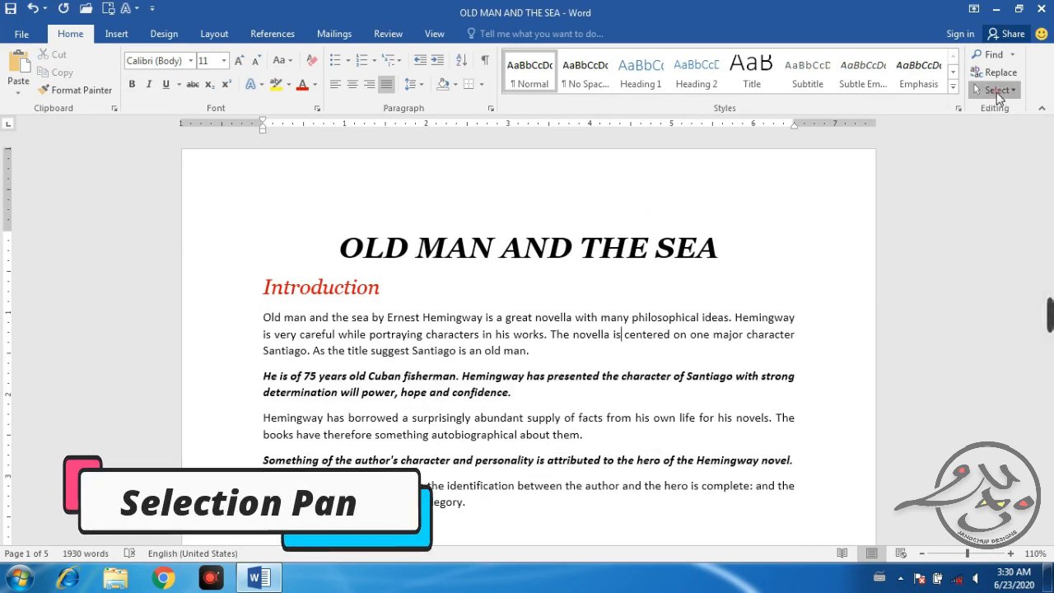
click(998, 91)
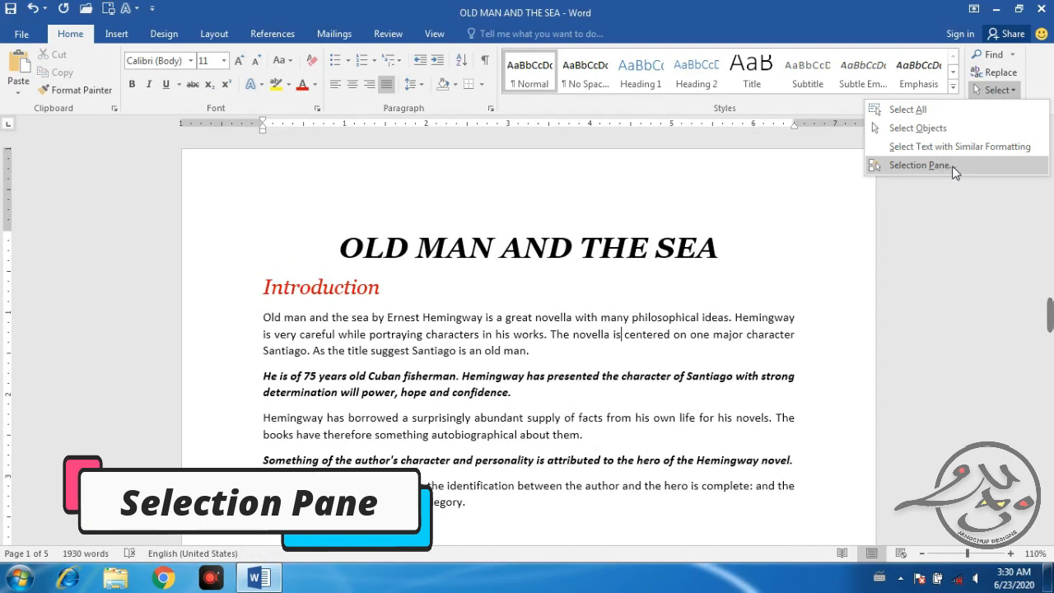
click(463, 206)
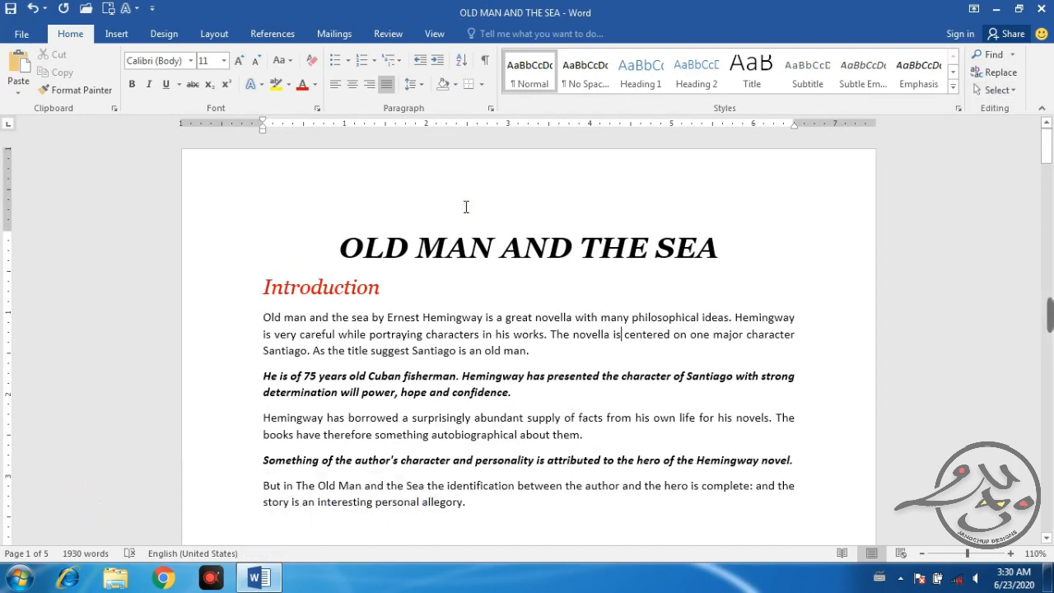
click(115, 34)
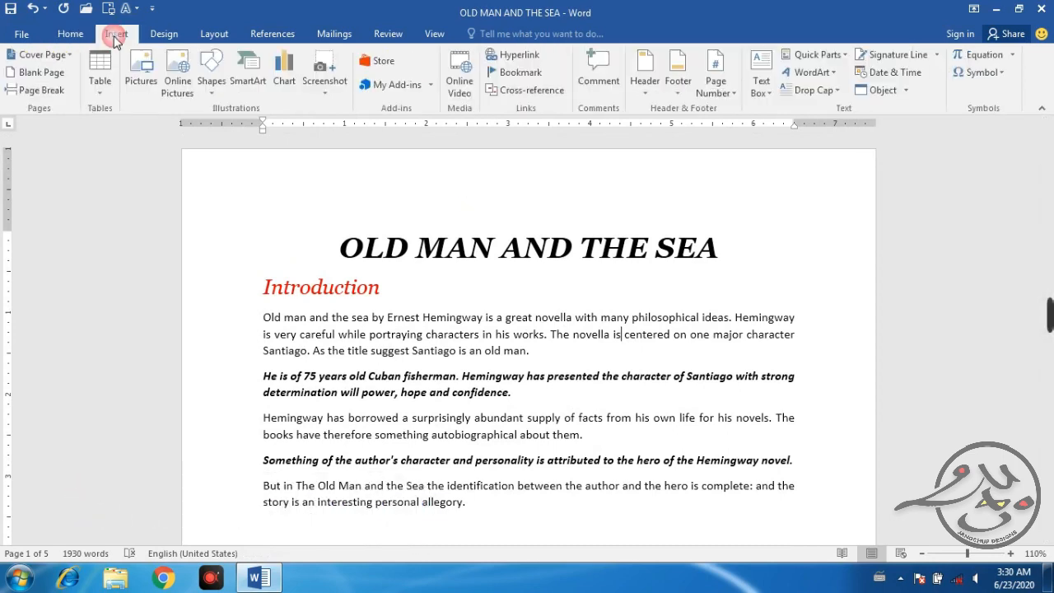
click(144, 83)
click(338, 179)
click(406, 346)
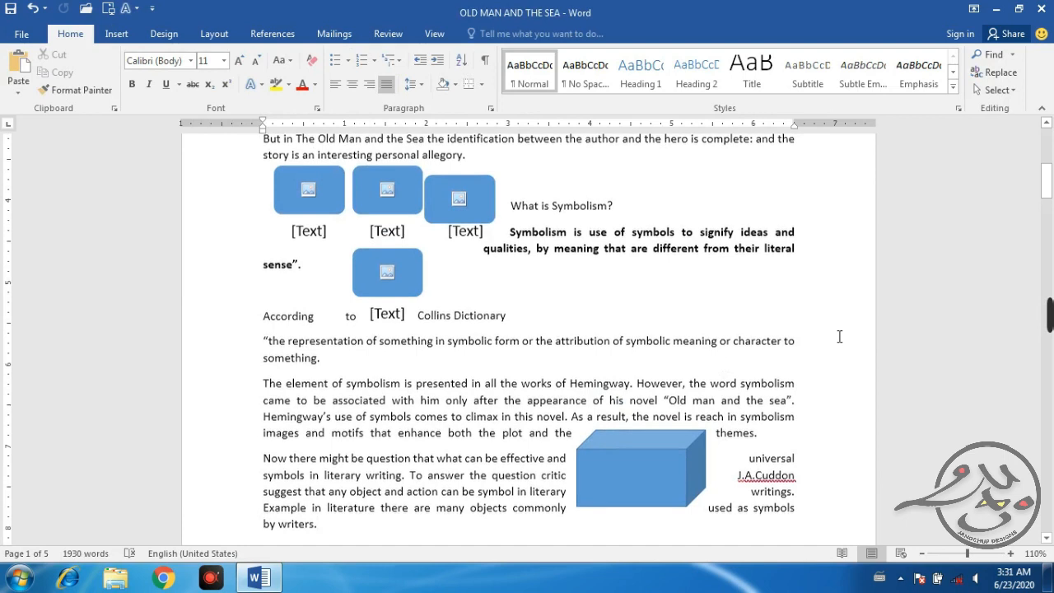
Open the Selection Pane for the objects in the document.
scroll(840, 333, up, 4)
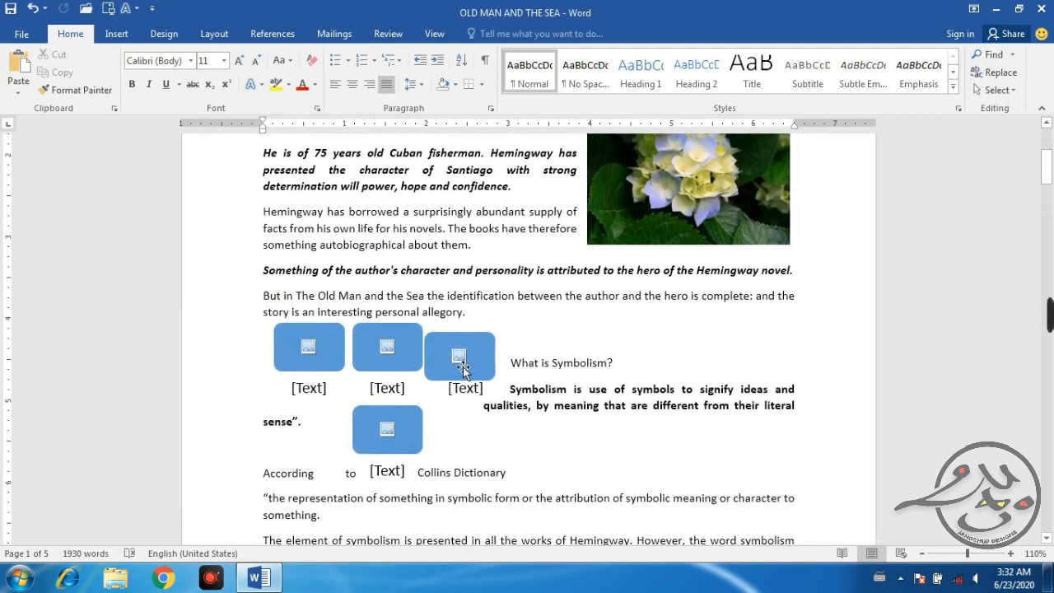
scroll(704, 313, up, 1)
scroll(705, 313, up, 3)
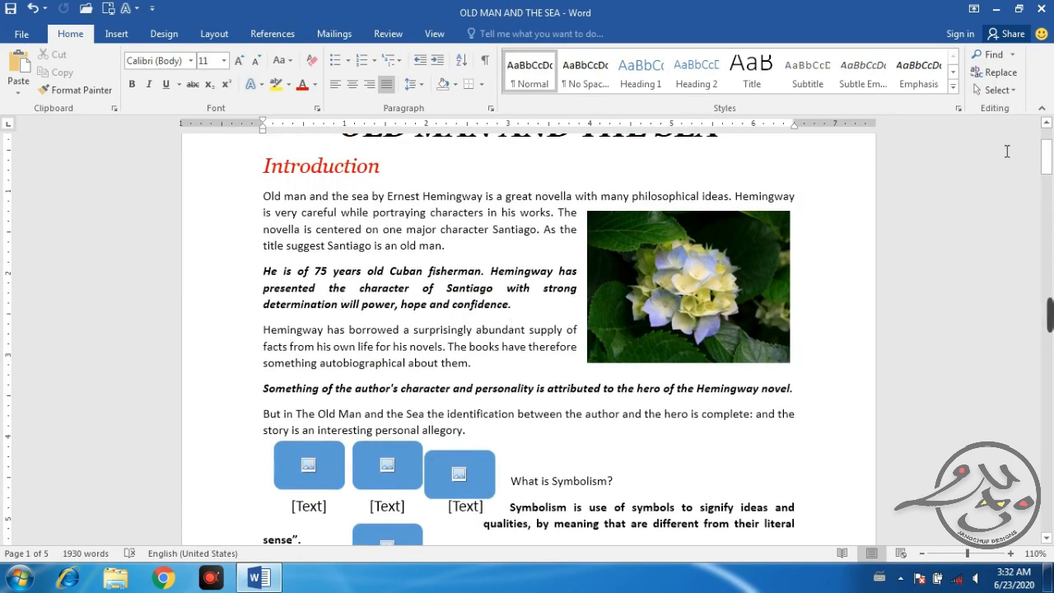
click(997, 90)
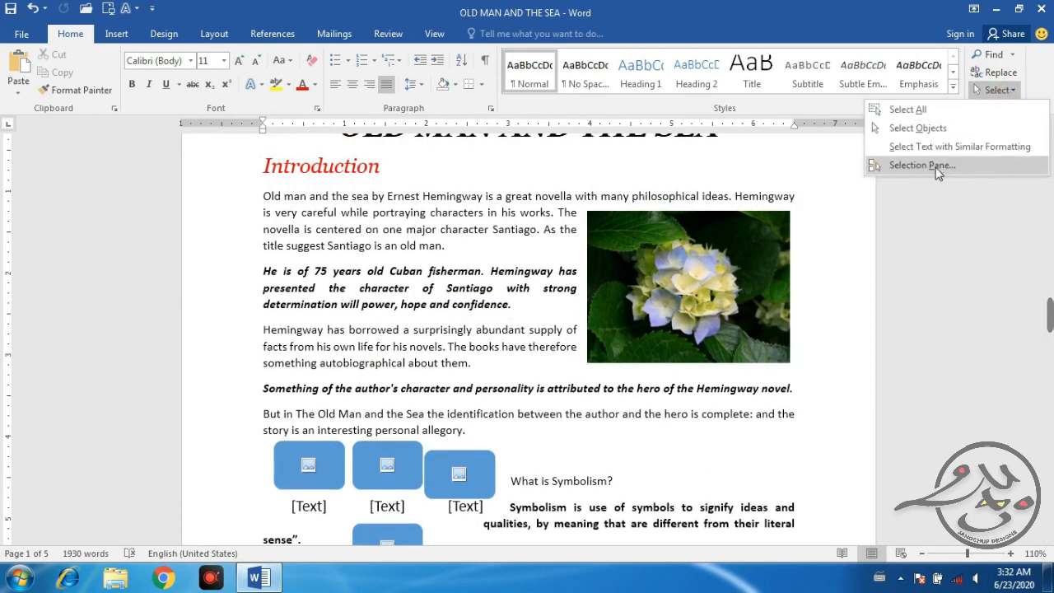
click(845, 243)
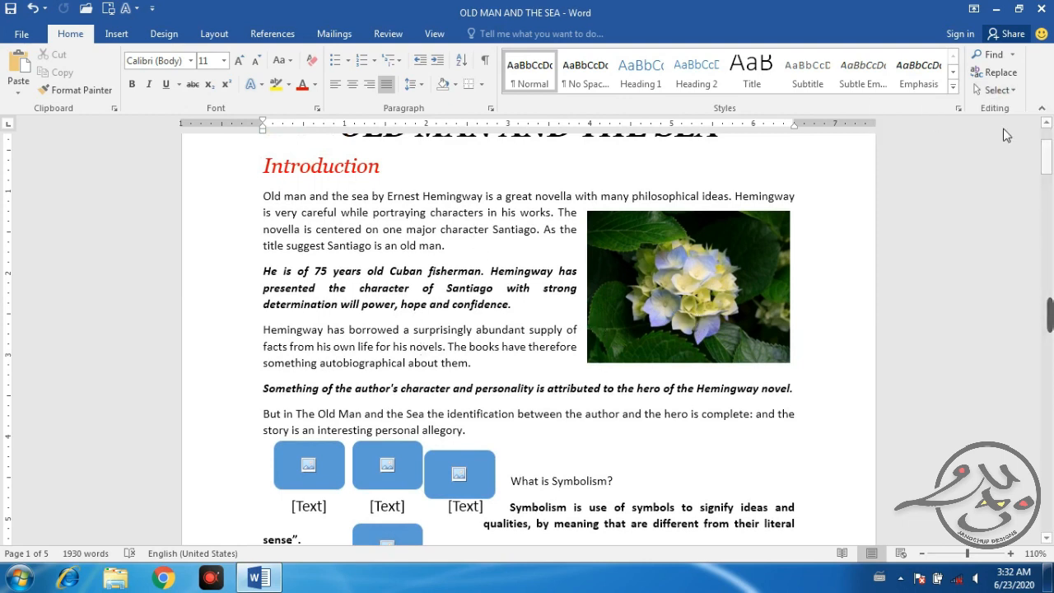
click(1012, 92)
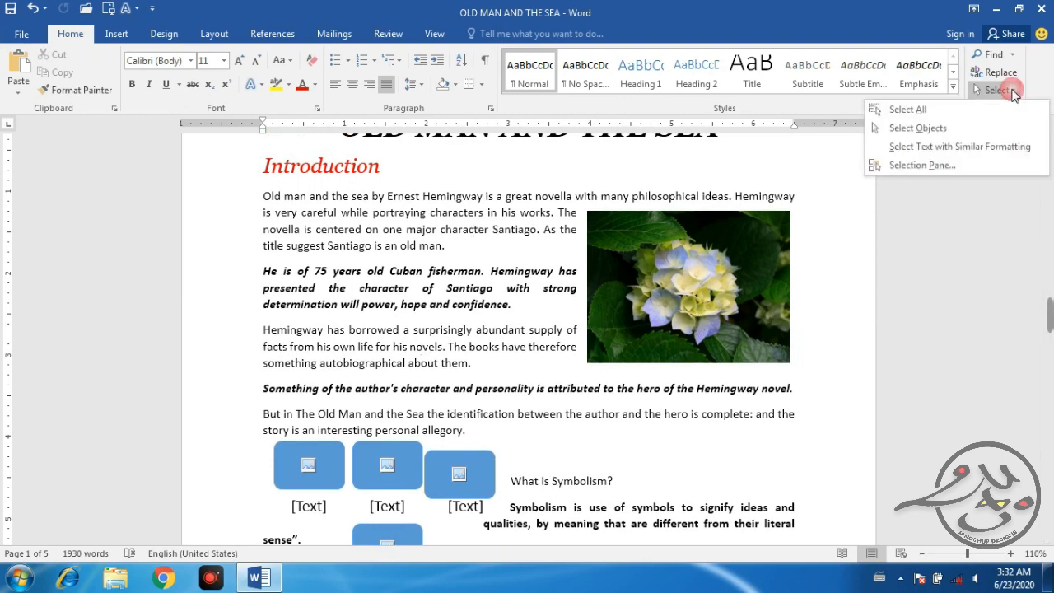
click(976, 167)
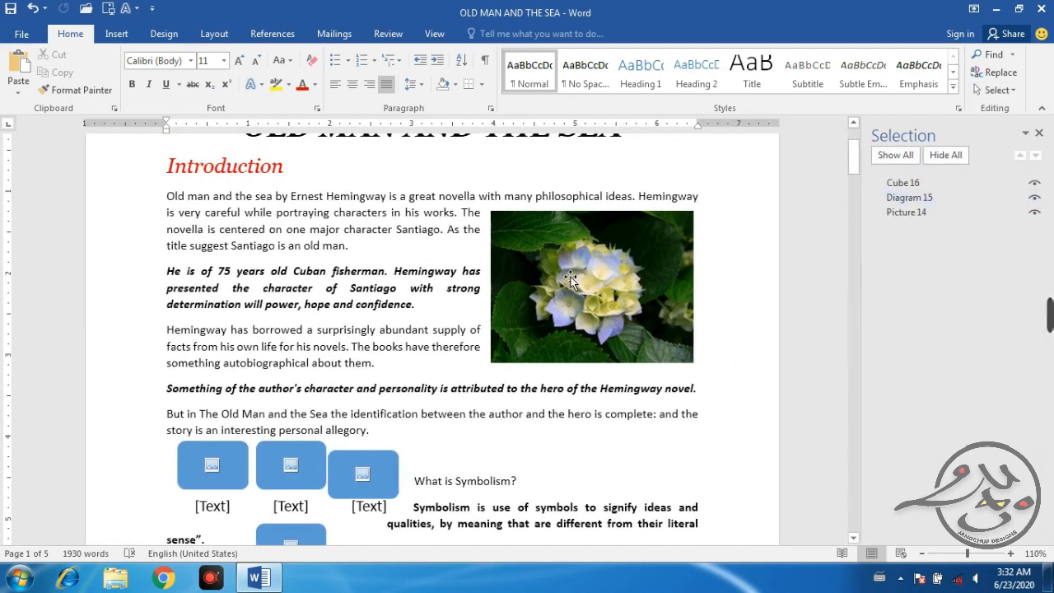
Hide Cube 16, Diagram 15 and Picture 14 individually, and make all three visible again.
scroll(599, 297, down, 3)
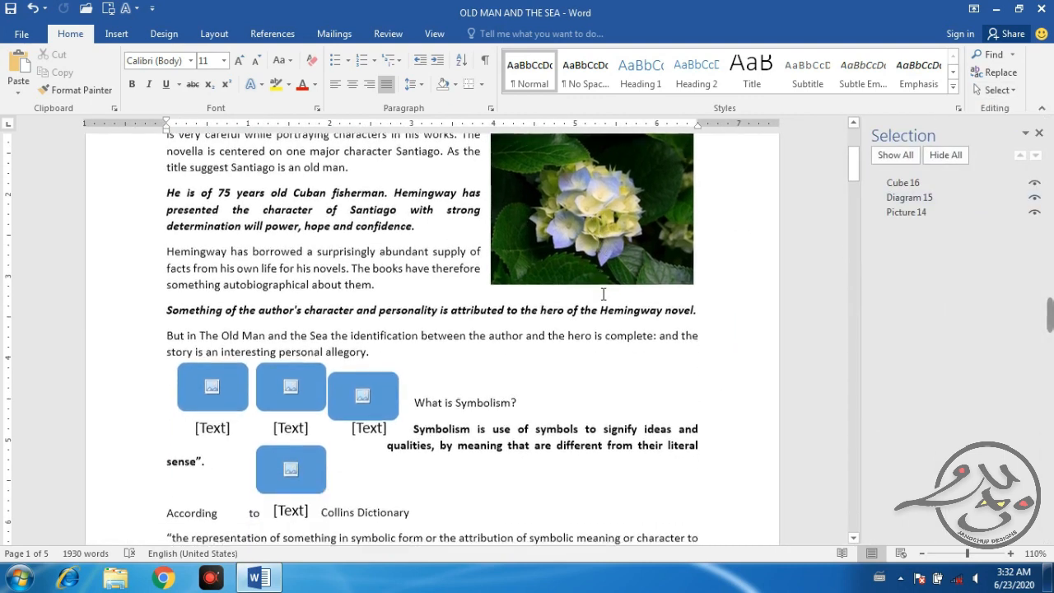
scroll(461, 299, down, 2)
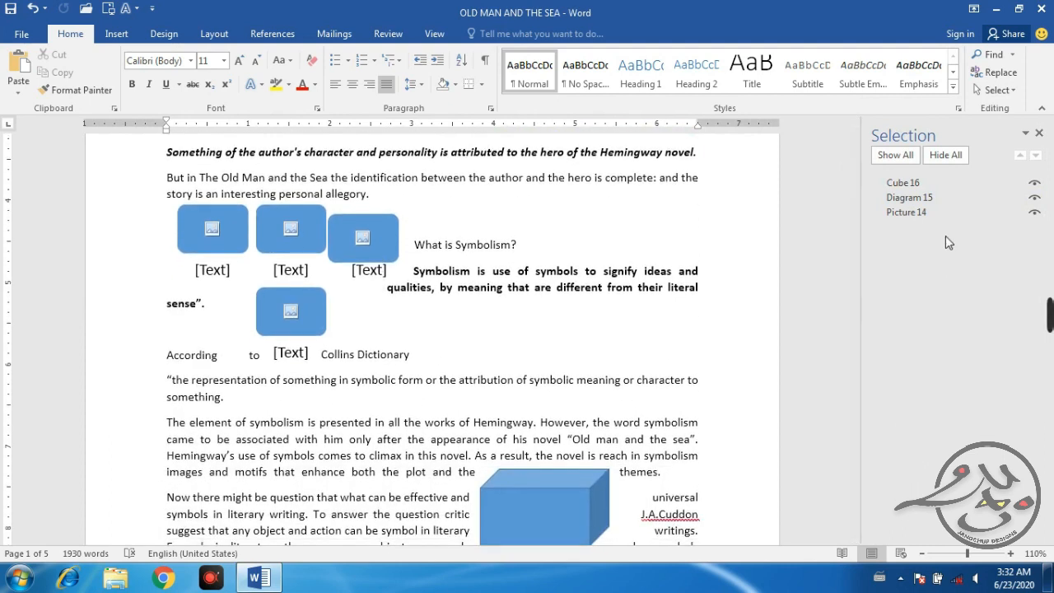
scroll(461, 288, up, 4)
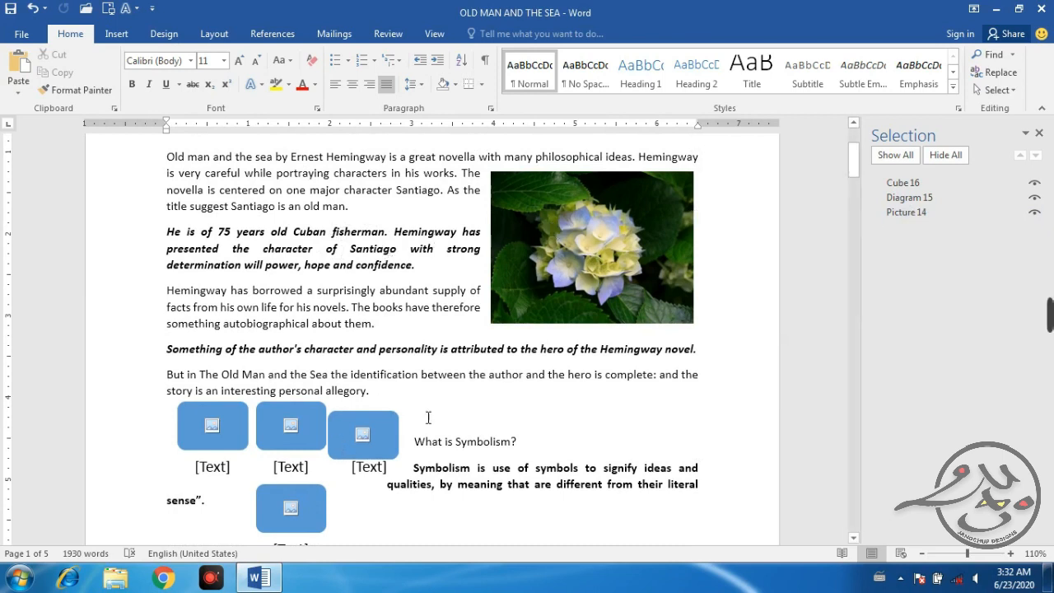
click(1031, 183)
click(1034, 198)
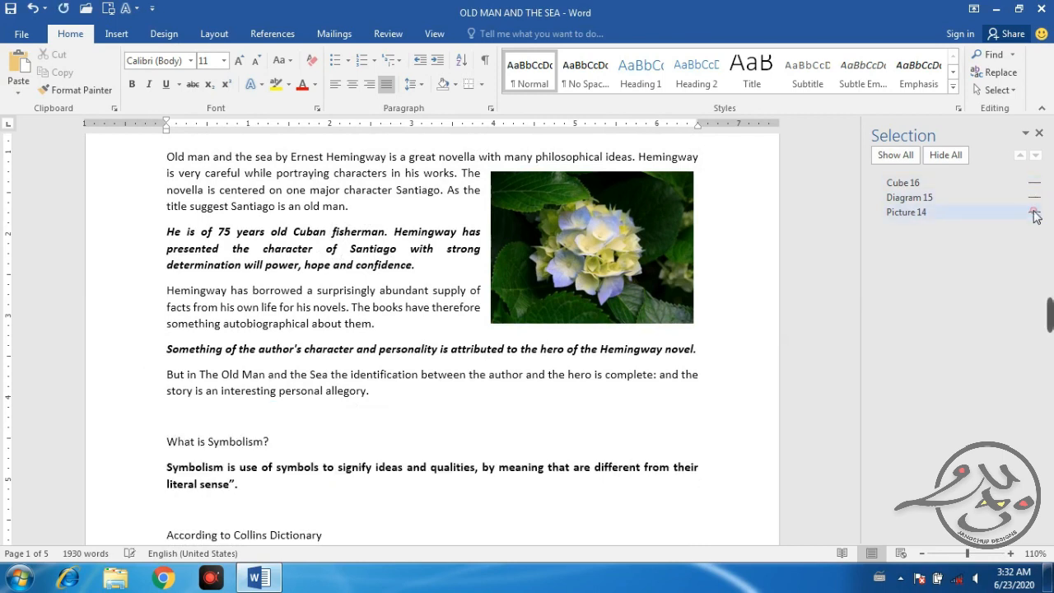
click(1035, 213)
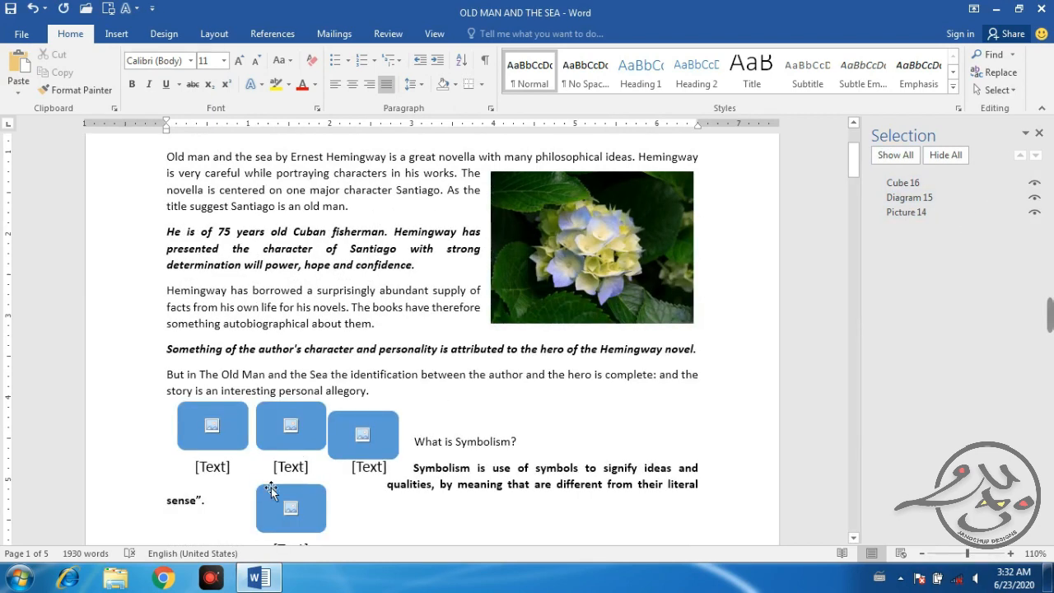
Hide the flower picture, the diagram and the cube one at a time, starting with Picture 14.
click(1035, 213)
click(1036, 197)
click(1035, 183)
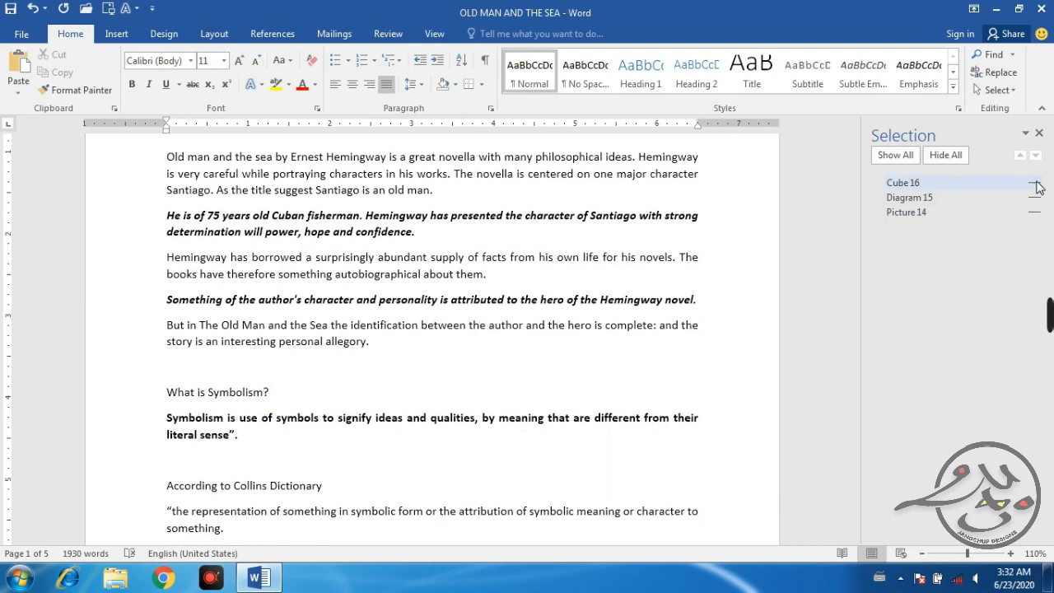
Show all the hidden objects at once, and hide all of them together again.
click(897, 155)
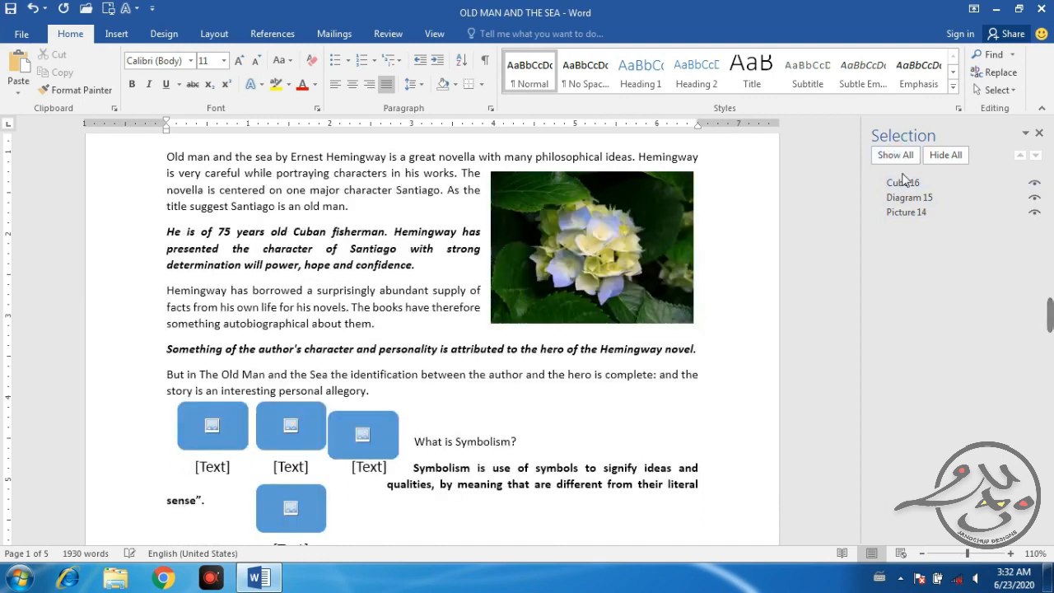
click(944, 155)
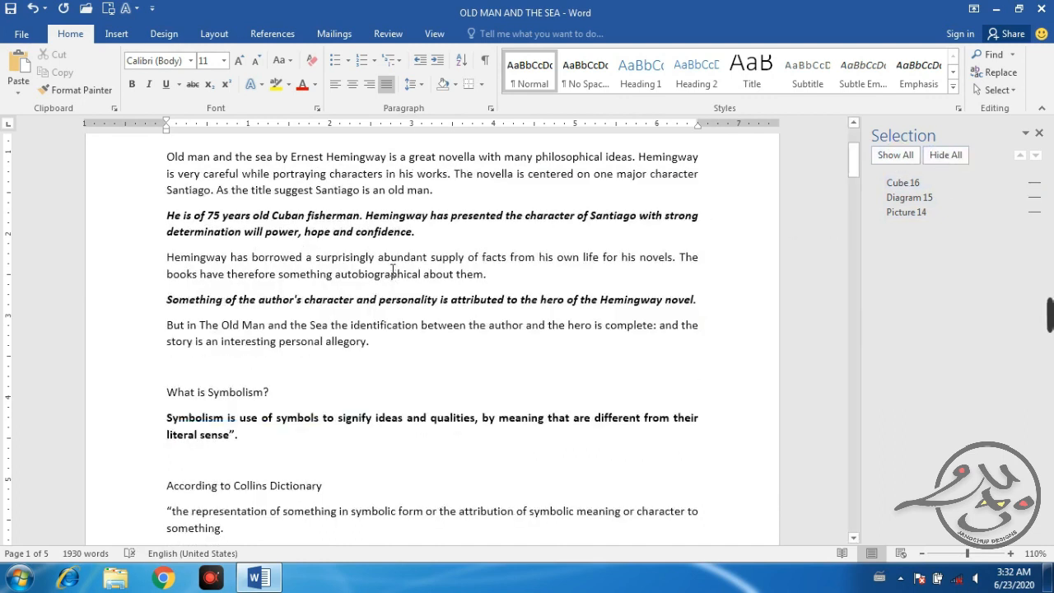